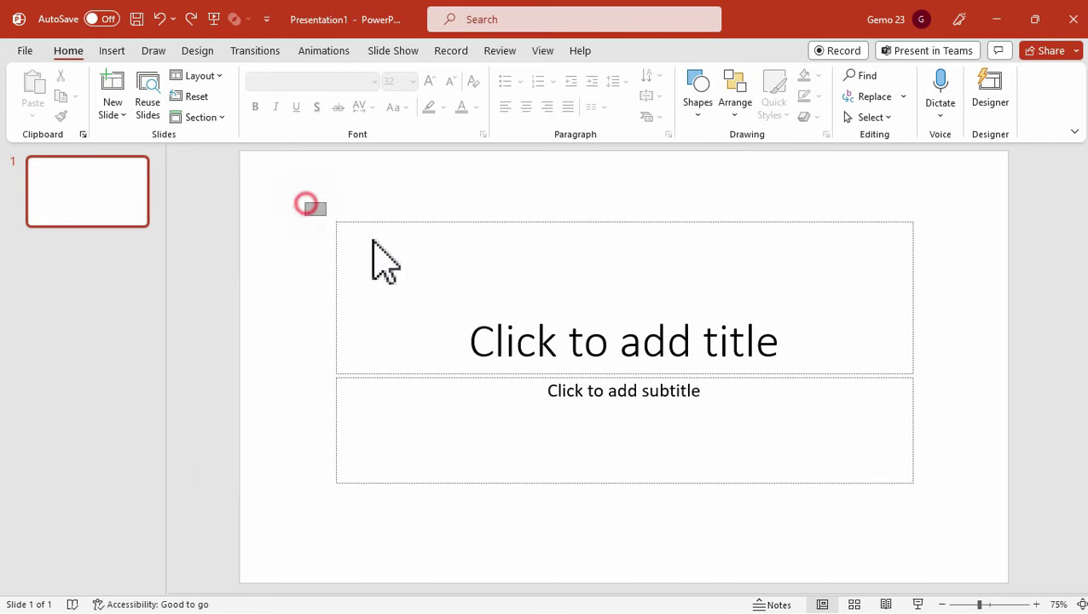
# Delete the title and subtitle placeholders so slide 1 is blank
pyautogui.moveTo(372, 241); pyautogui.dragTo(945, 546)
pyautogui.press('Delete')
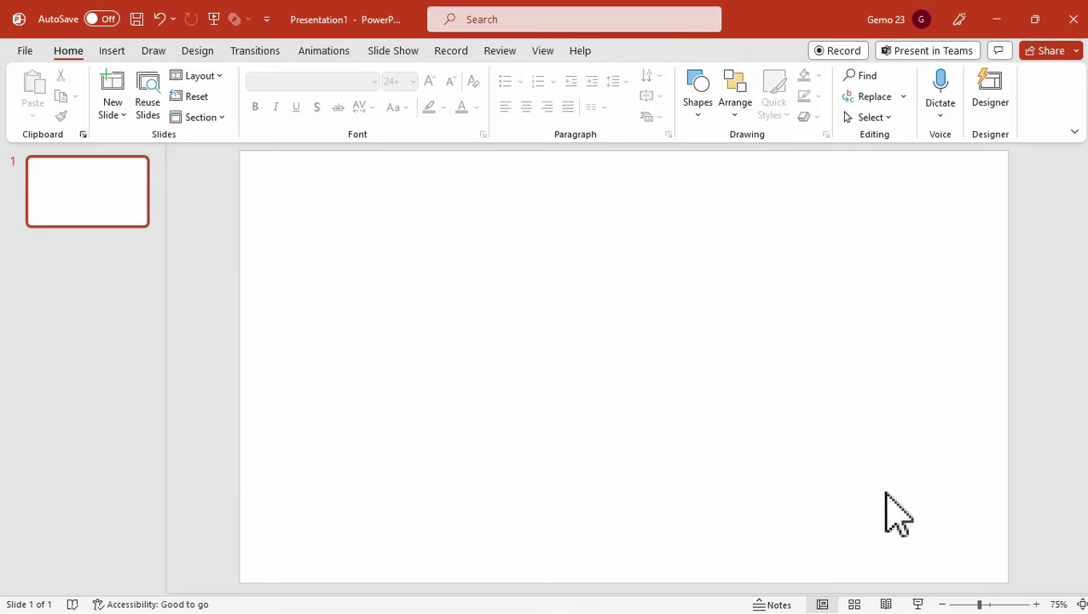
# In Slide Master view, remove the three footer placeholders from the Blank layout
pyautogui.click(546, 51)
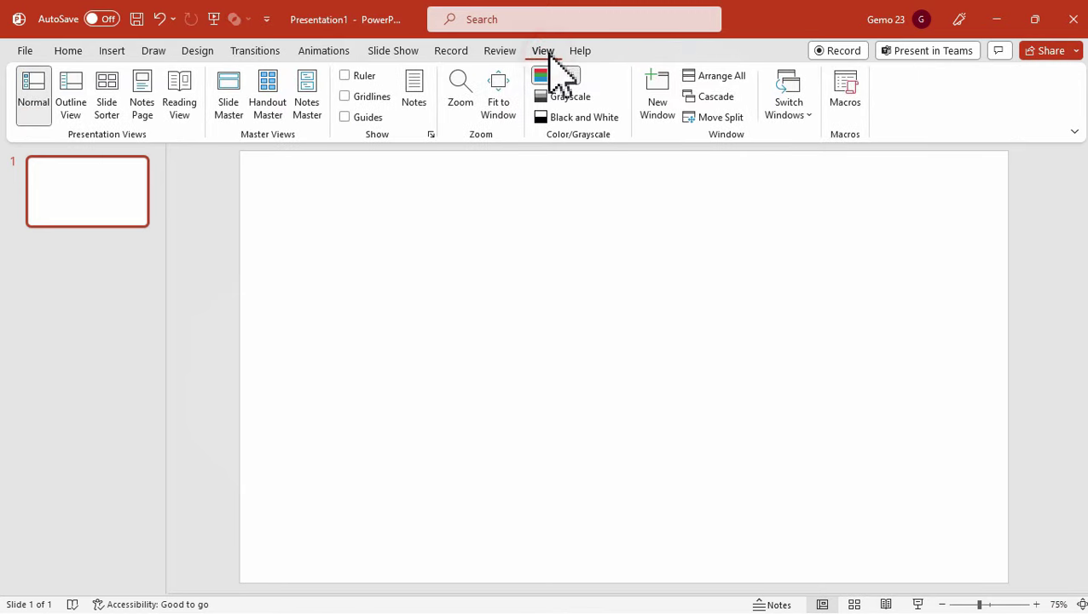
pyautogui.click(229, 103)
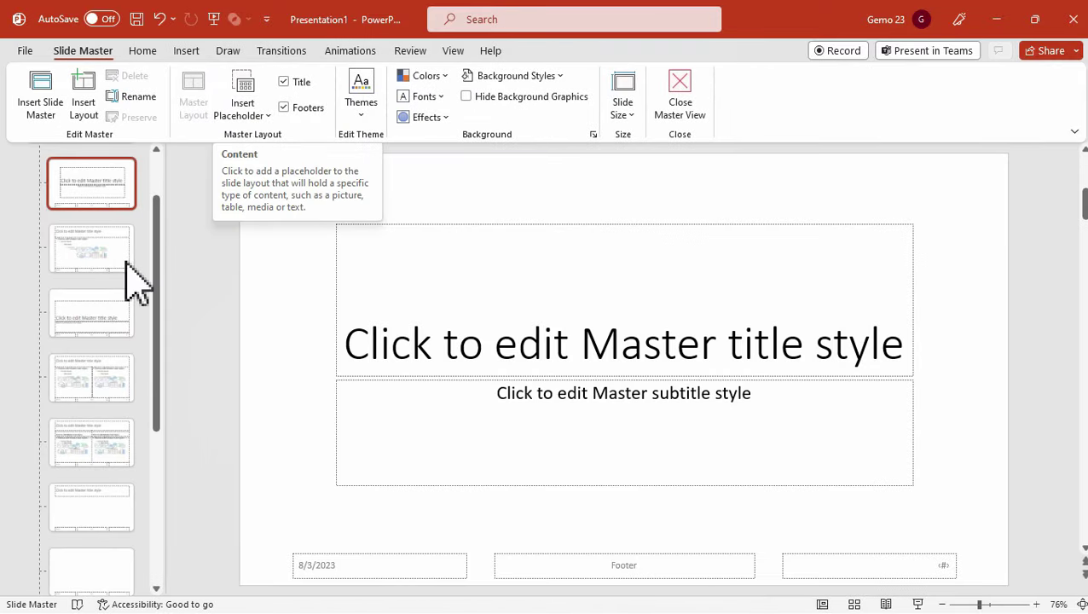
pyautogui.scroll(-3, 85, 340)
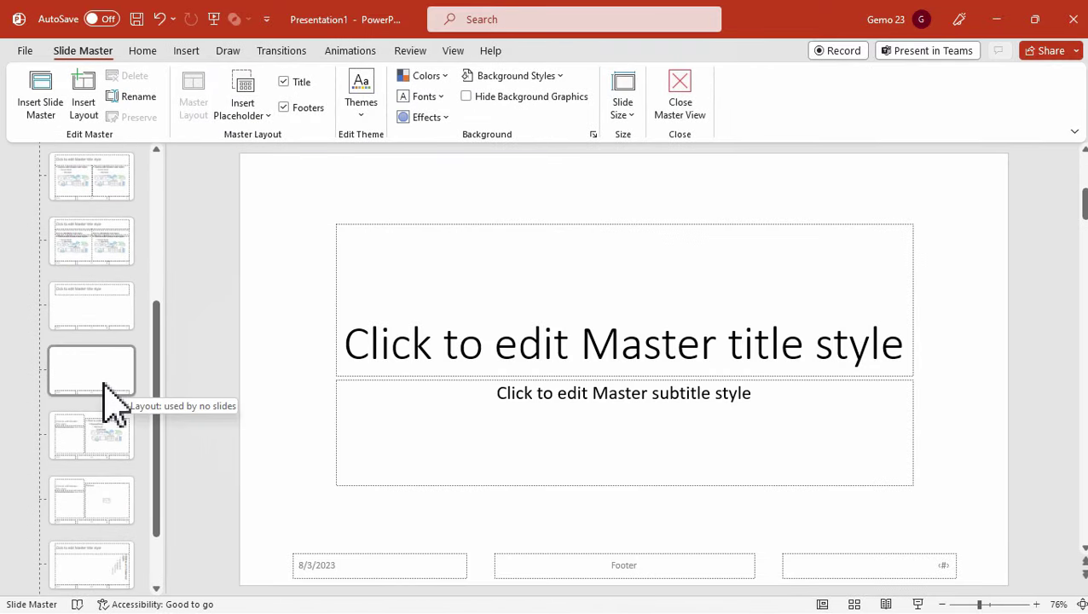
pyautogui.click(106, 395)
pyautogui.moveTo(260, 498); pyautogui.dragTo(979, 595)
pyautogui.press('Delete')
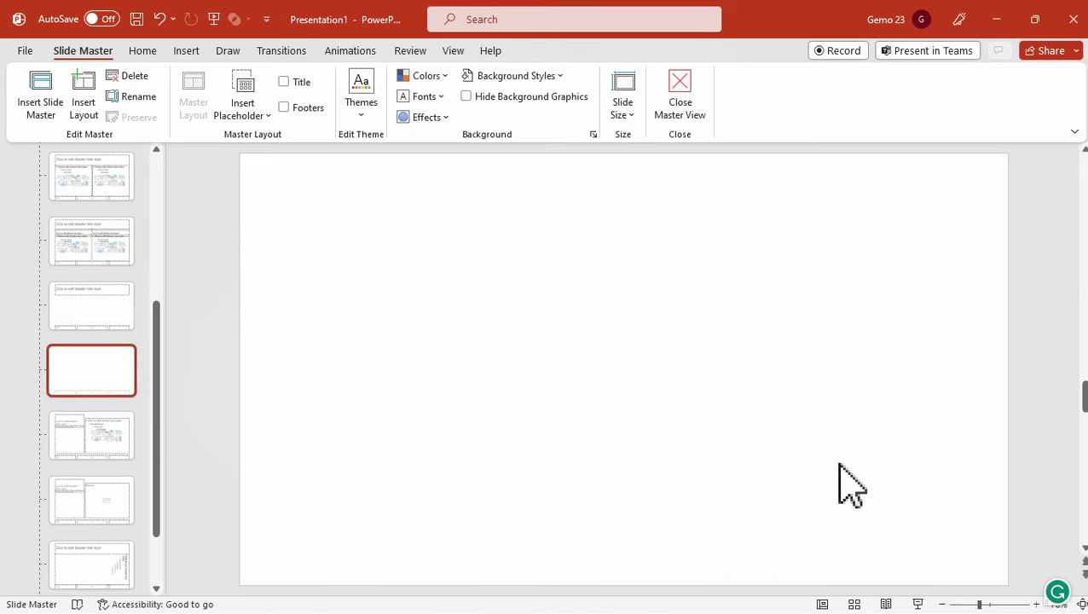
# Add a 4.25 by 3 inch picture placeholder near the centre of the Blank layout
pyautogui.click(261, 116)
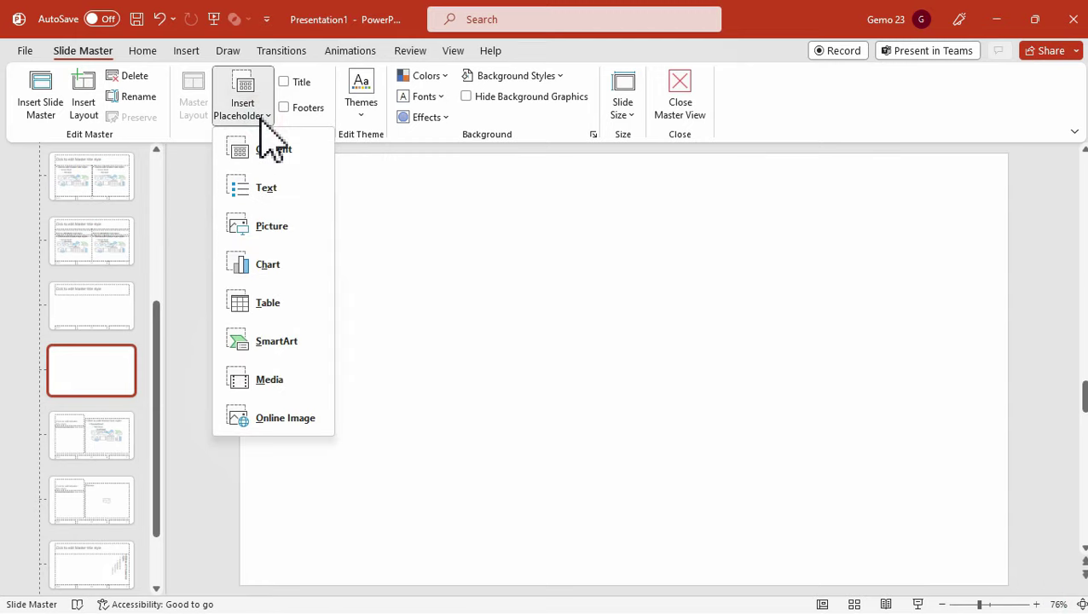
pyautogui.click(290, 210)
pyautogui.moveTo(516, 269); pyautogui.dragTo(698, 502)
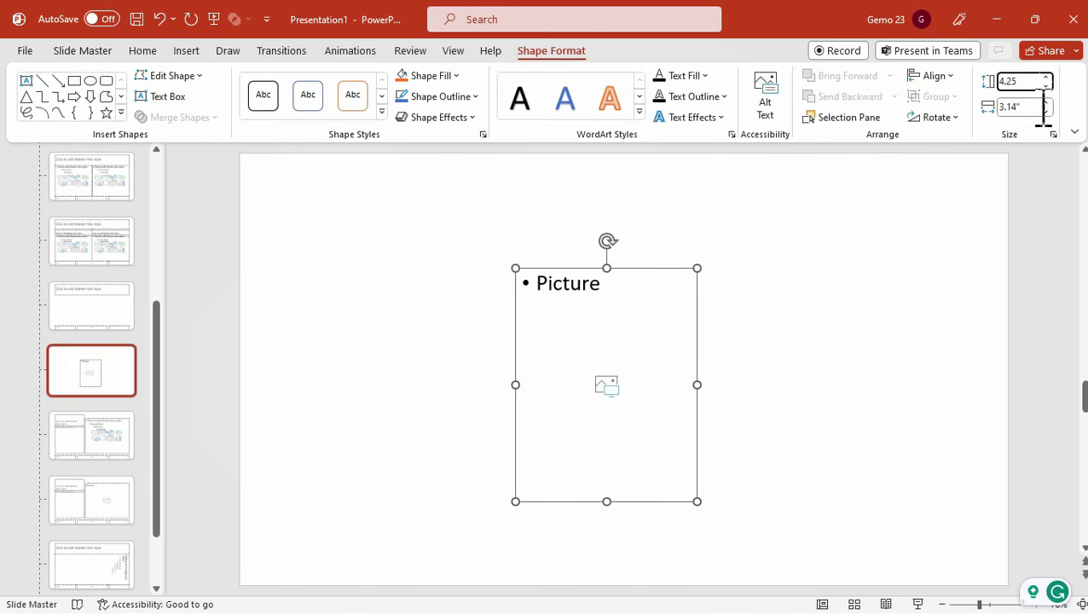
pyautogui.press('Tab')
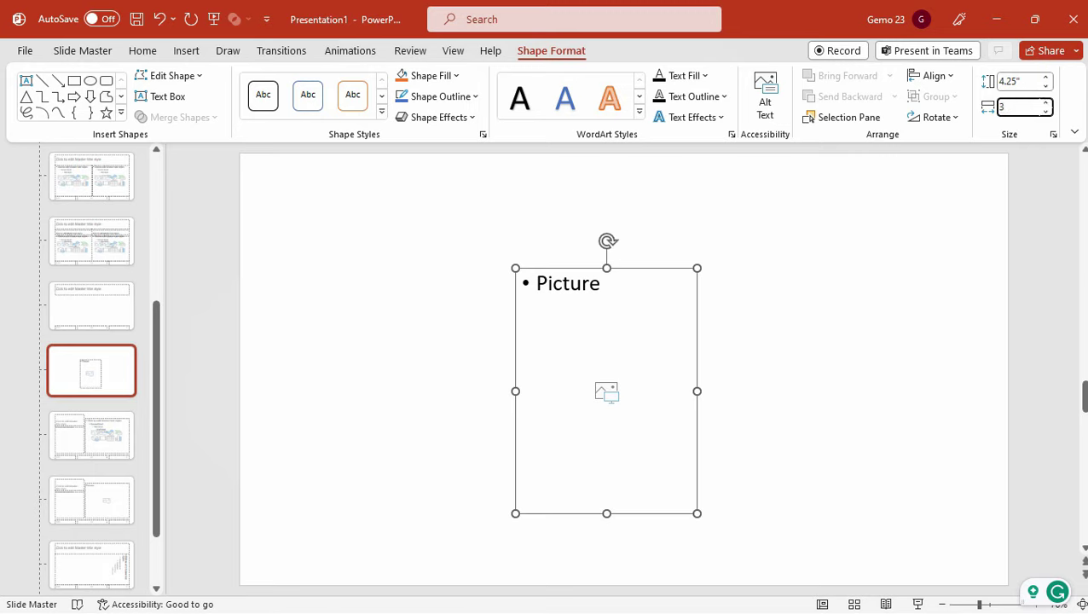
pyautogui.moveTo(686, 352); pyautogui.dragTo(707, 328)
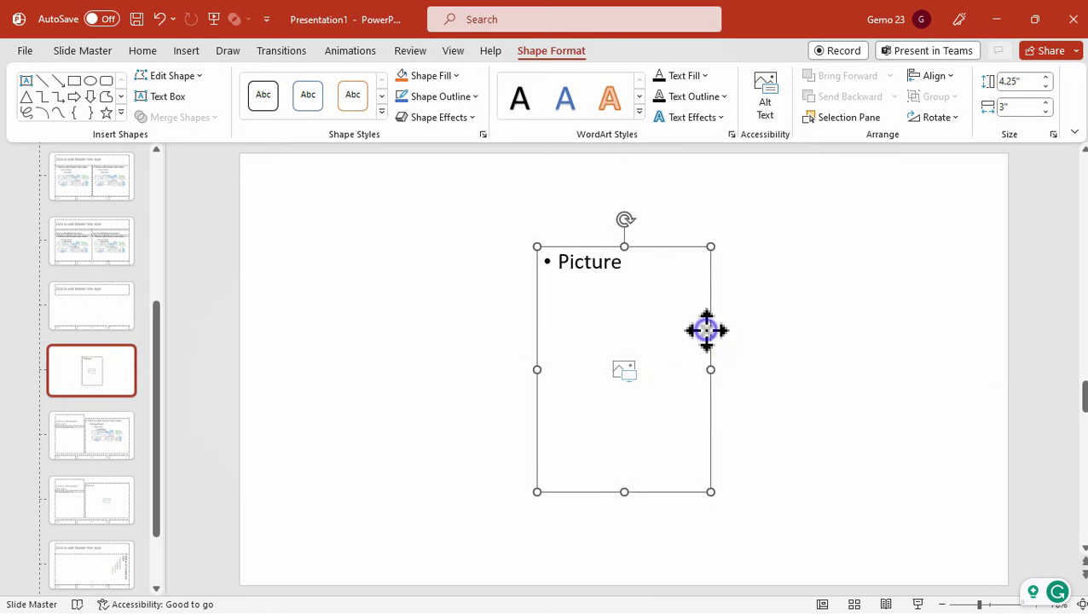
# Copy and paste the picture placeholder into two more columns to its right
pyautogui.rightClick(707, 329)
pyautogui.click(775, 185)
pyautogui.click(804, 247)
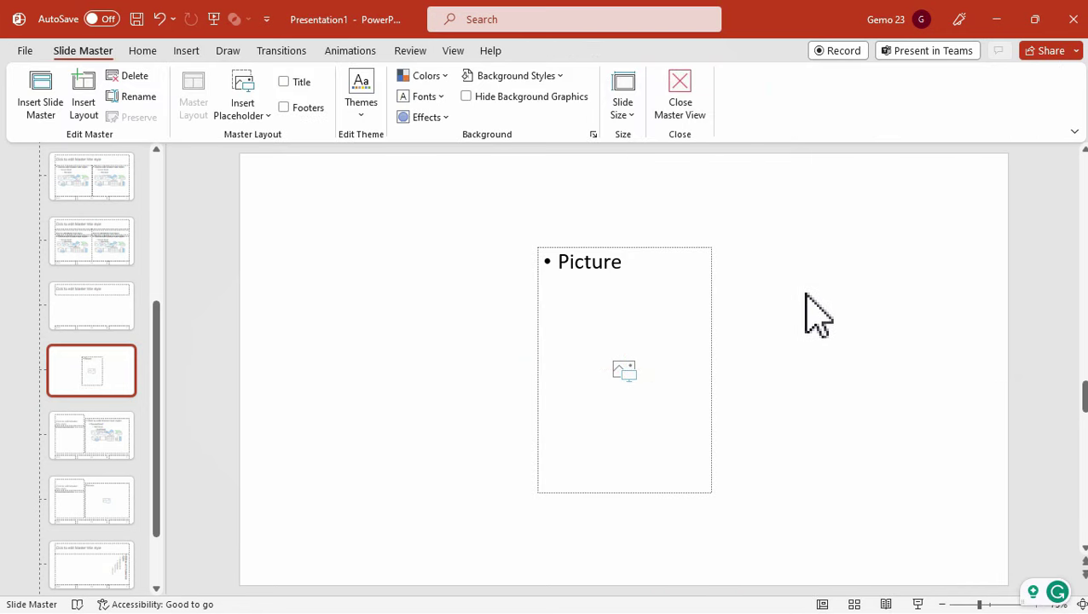
pyautogui.hotkey('ctrl', 'v')
pyautogui.moveTo(722, 336); pyautogui.dragTo(899, 314)
pyautogui.rightClick(898, 316)
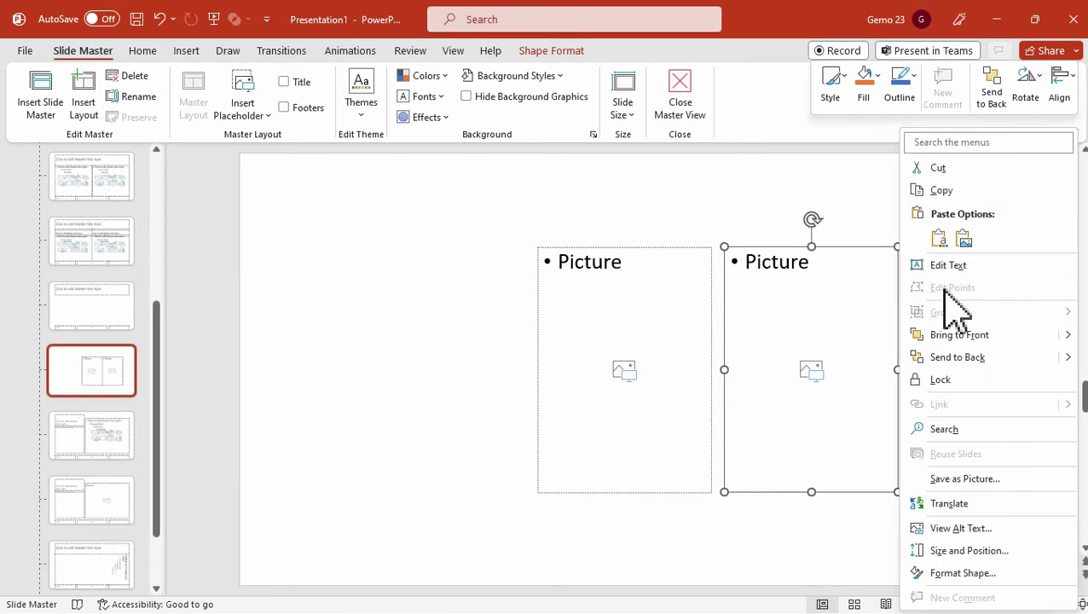
pyautogui.click(952, 193)
pyautogui.hotkey('ctrl', 'v')
pyautogui.moveTo(905, 315); pyautogui.dragTo(1081, 303)
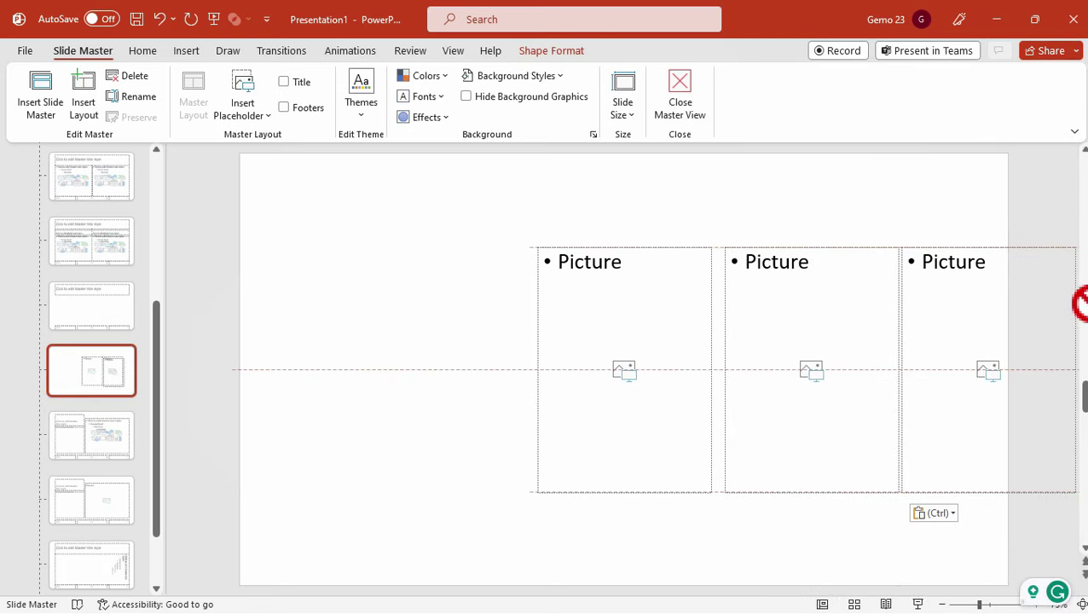
pyautogui.press('Escape')
pyautogui.scroll(-1, 853, 340)
pyautogui.moveTo(865, 329); pyautogui.dragTo(1031, 328)
# Ctrl-drag copies into left columns to complete a row of seven, then close Master View
pyautogui.click(805, 262)
pyautogui.moveTo(814, 454); pyautogui.dragTo(267, 485)
pyautogui.scroll(-1, 486, 485)
pyautogui.moveTo(426, 467); pyautogui.dragTo(1046, 459)
pyautogui.click(1019, 507)
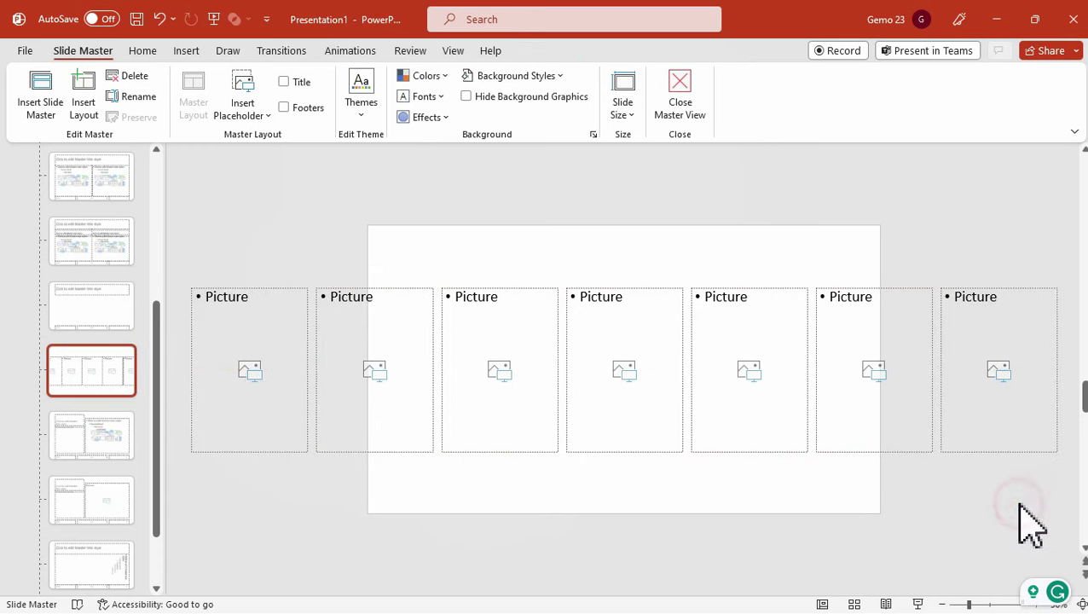
pyautogui.click(680, 102)
# Apply the custom seven-picture layout to slide 1
pyautogui.click(111, 51)
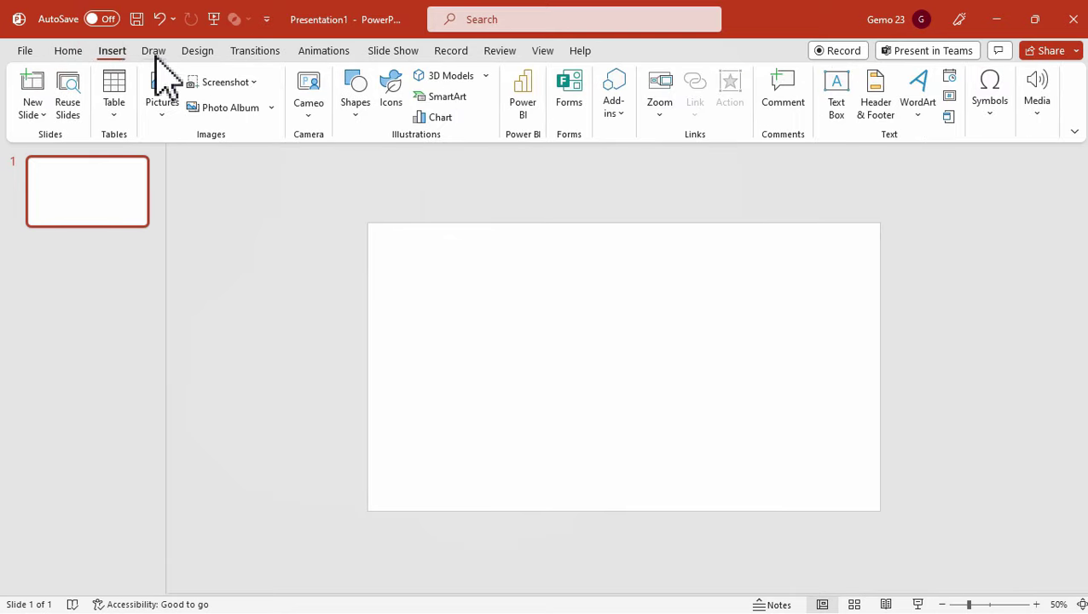
pyautogui.click(77, 51)
pyautogui.click(205, 77)
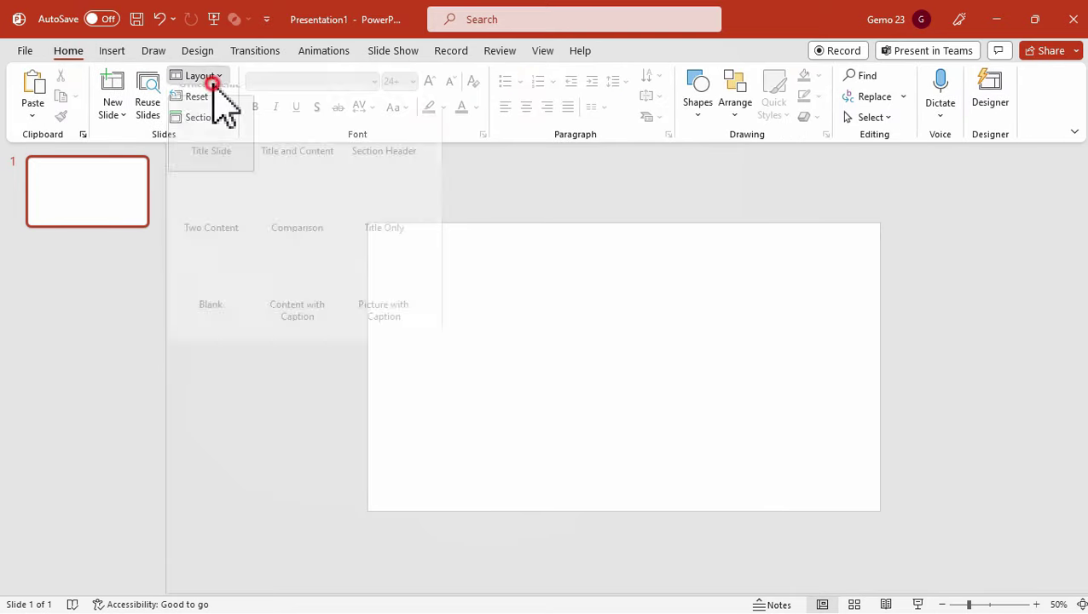
pyautogui.click(232, 143)
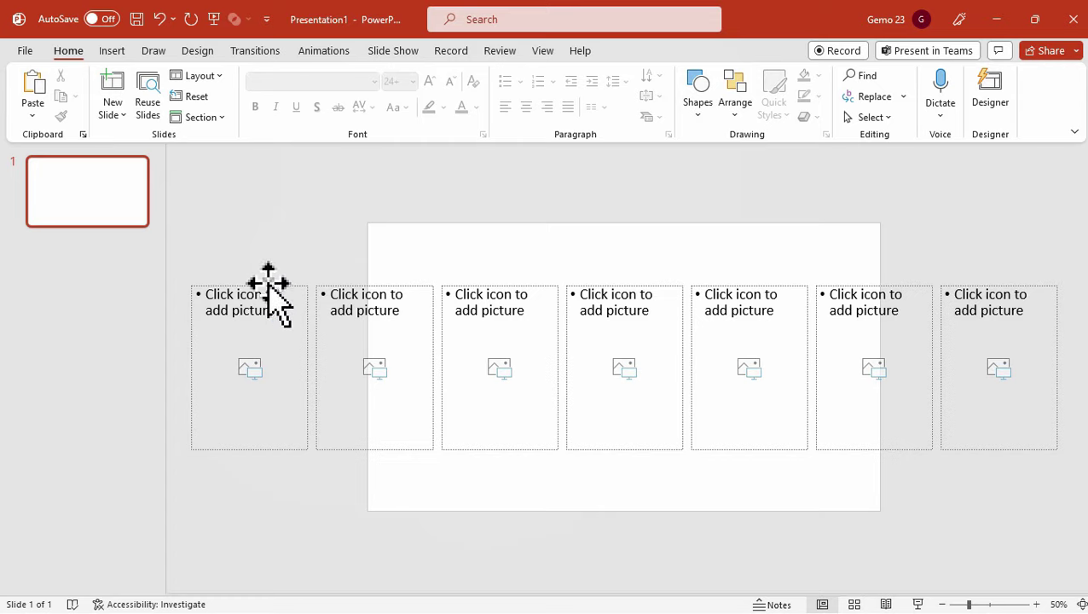
# Fill the first three placeholders with the burger, Coke can and fries photos
pyautogui.click(254, 365)
pyautogui.moveTo(251, 200); pyautogui.dragTo(698, 199)
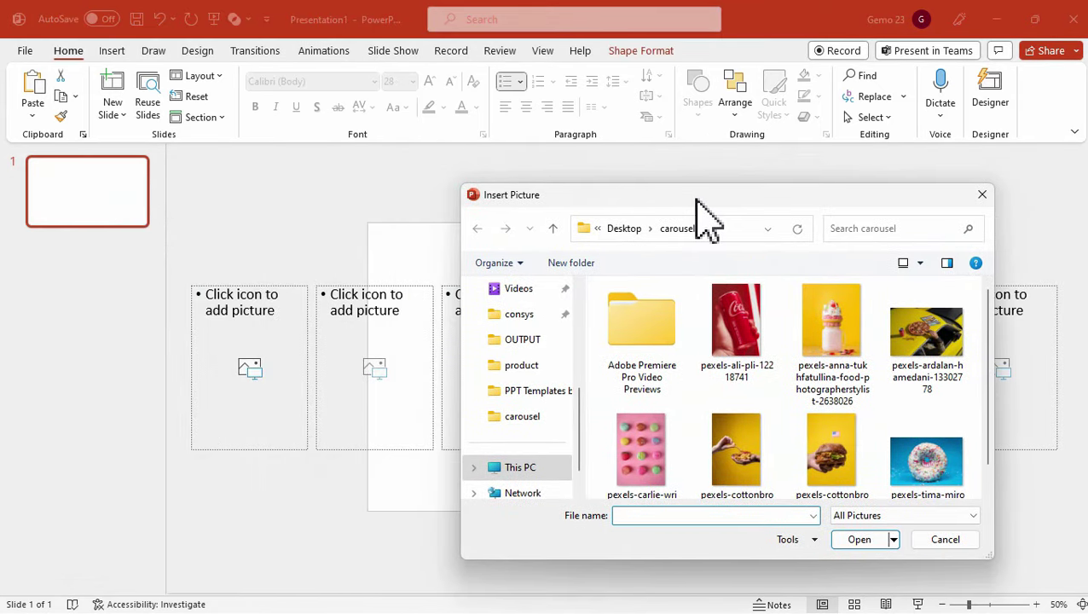
pyautogui.doubleClick(829, 427)
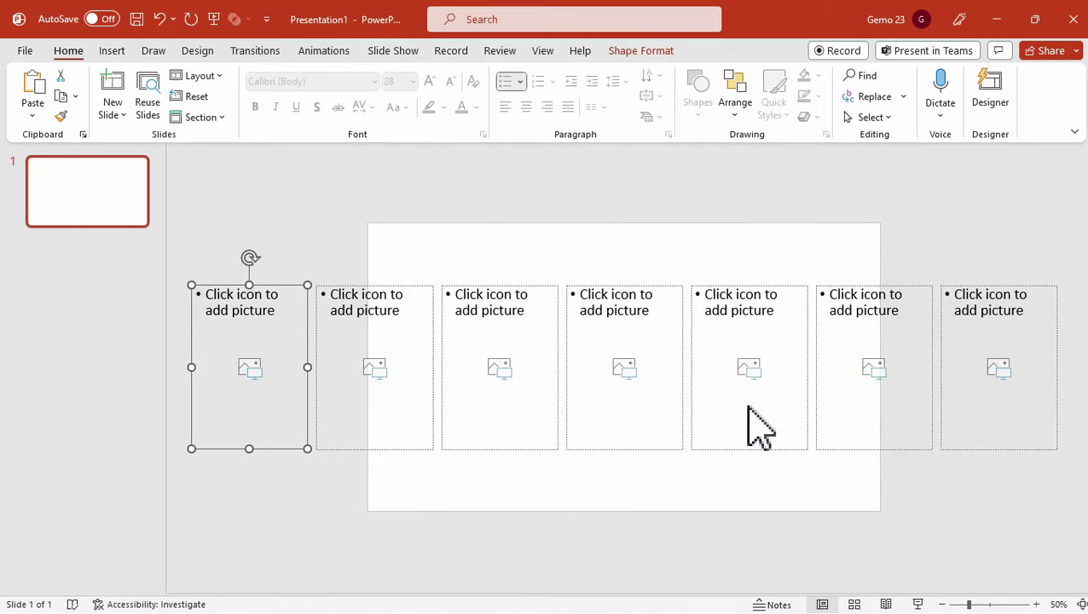
pyautogui.click(375, 368)
pyautogui.doubleClick(721, 356)
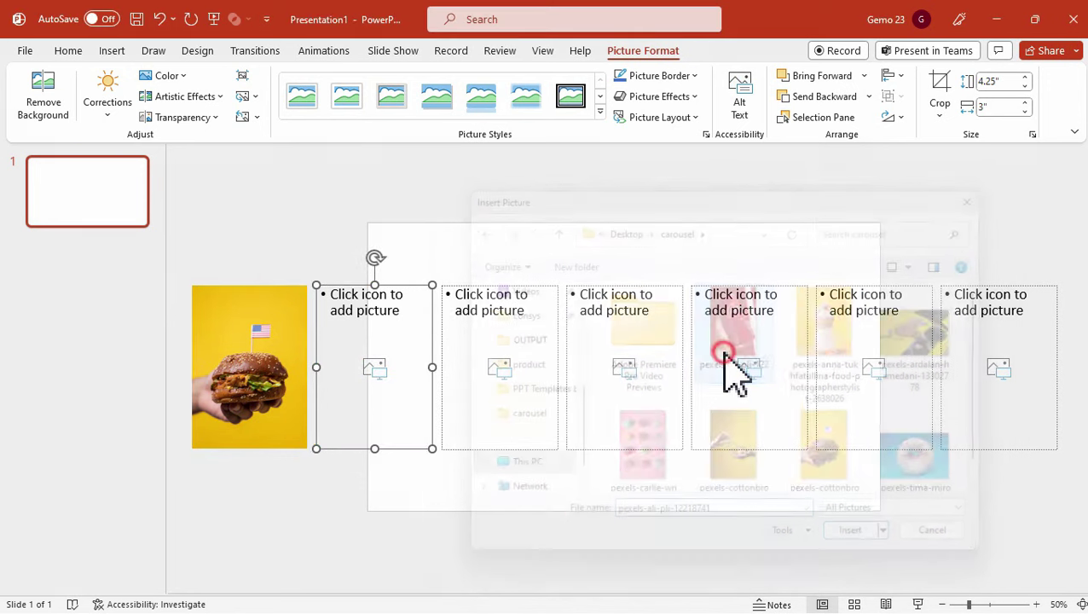
pyautogui.click(509, 372)
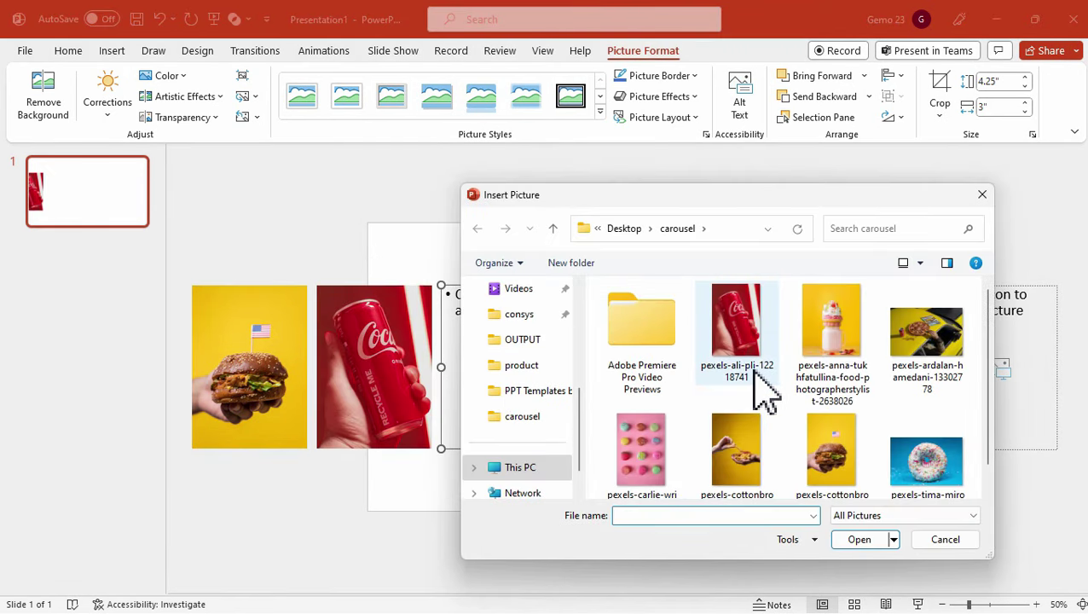
pyautogui.scroll(-1, 755, 375)
pyautogui.scroll(1, 823, 384)
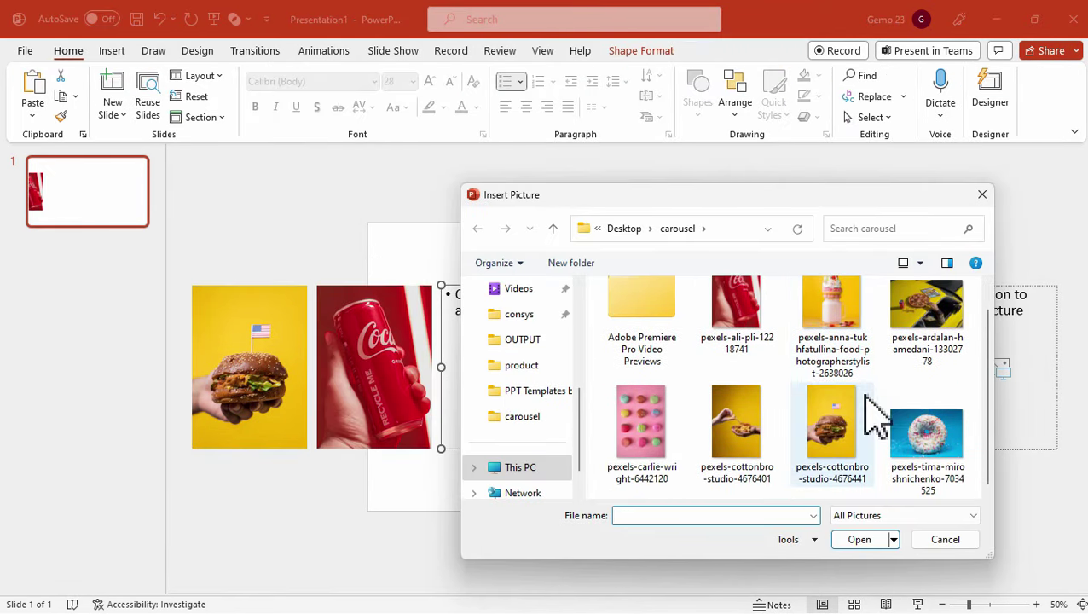
pyautogui.scroll(-1, 868, 382)
pyautogui.doubleClick(733, 461)
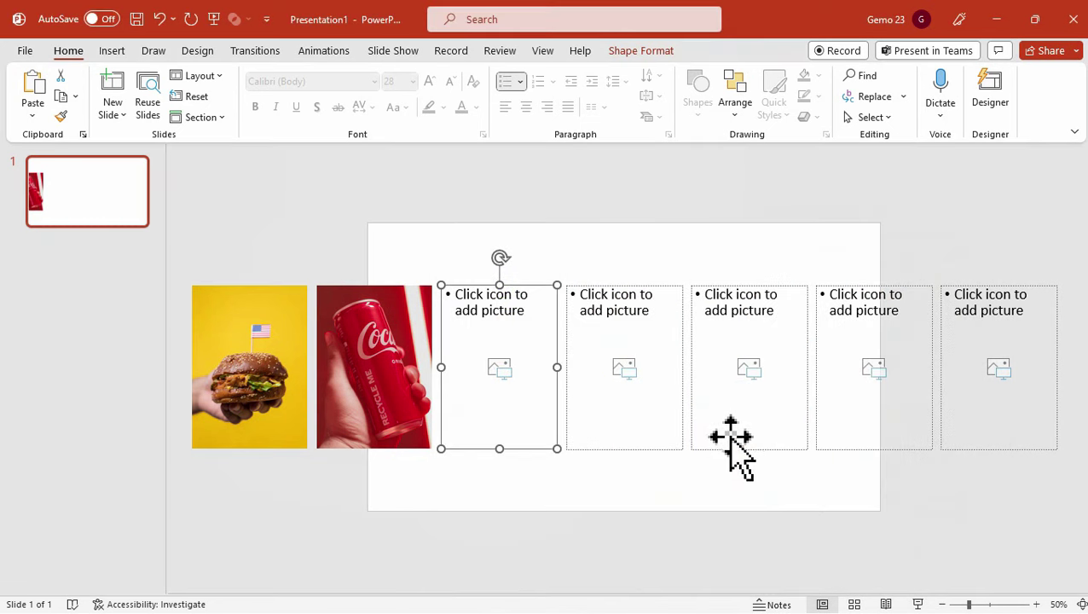
# Fill the remaining placeholders with the macarons, pizza, donut and milkshake photos
pyautogui.click(624, 369)
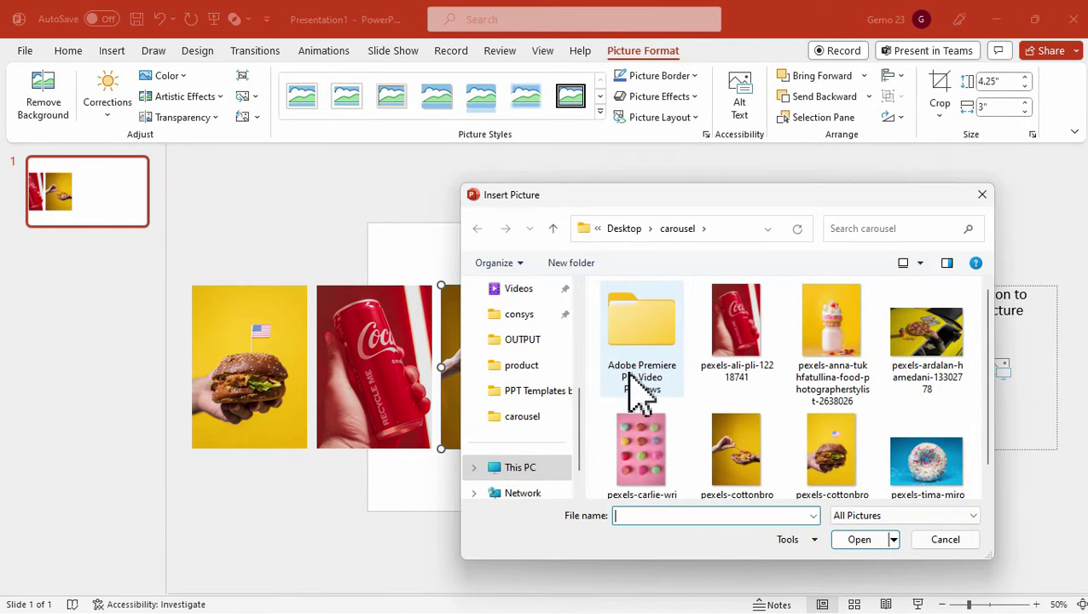
pyautogui.doubleClick(656, 449)
pyautogui.click(754, 369)
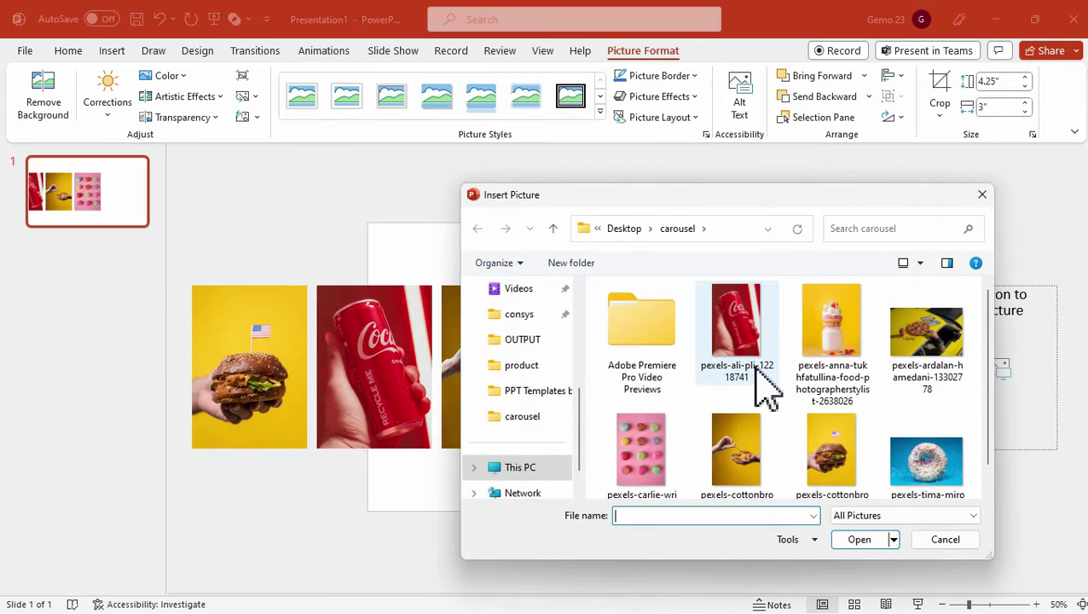
pyautogui.doubleClick(913, 368)
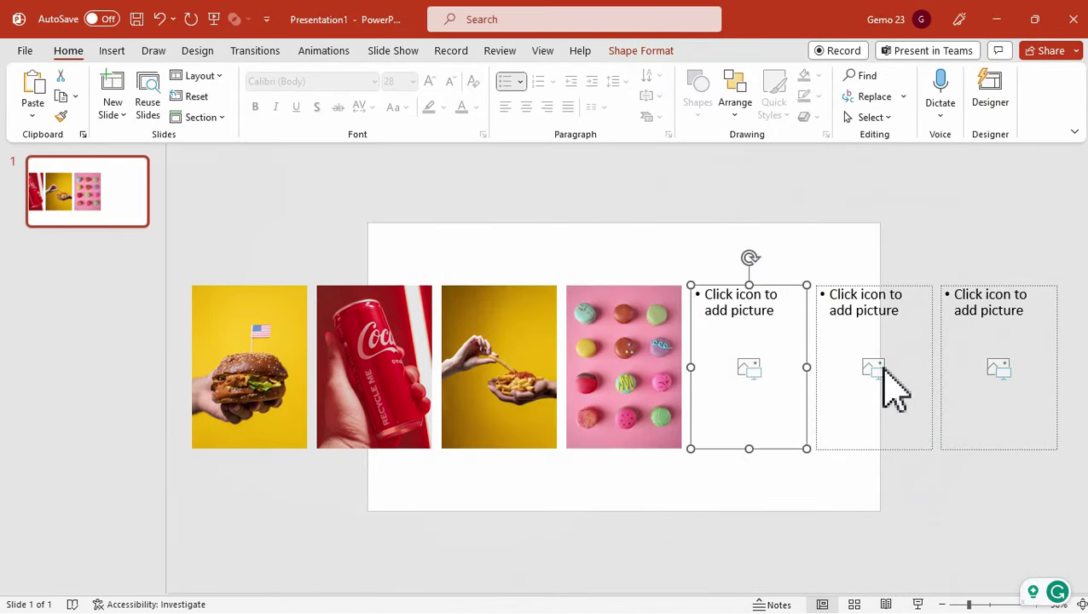
pyautogui.click(878, 370)
pyautogui.scroll(-1, 818, 341)
pyautogui.doubleClick(918, 432)
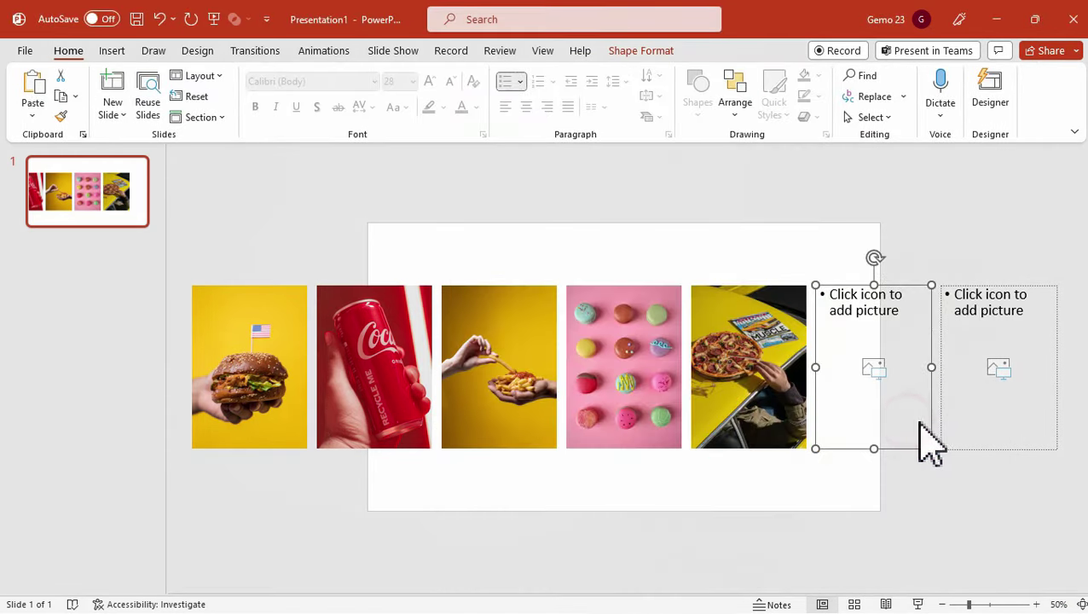
pyautogui.click(1001, 369)
pyautogui.click(868, 349)
pyautogui.doubleClick(868, 350)
pyautogui.click(923, 232)
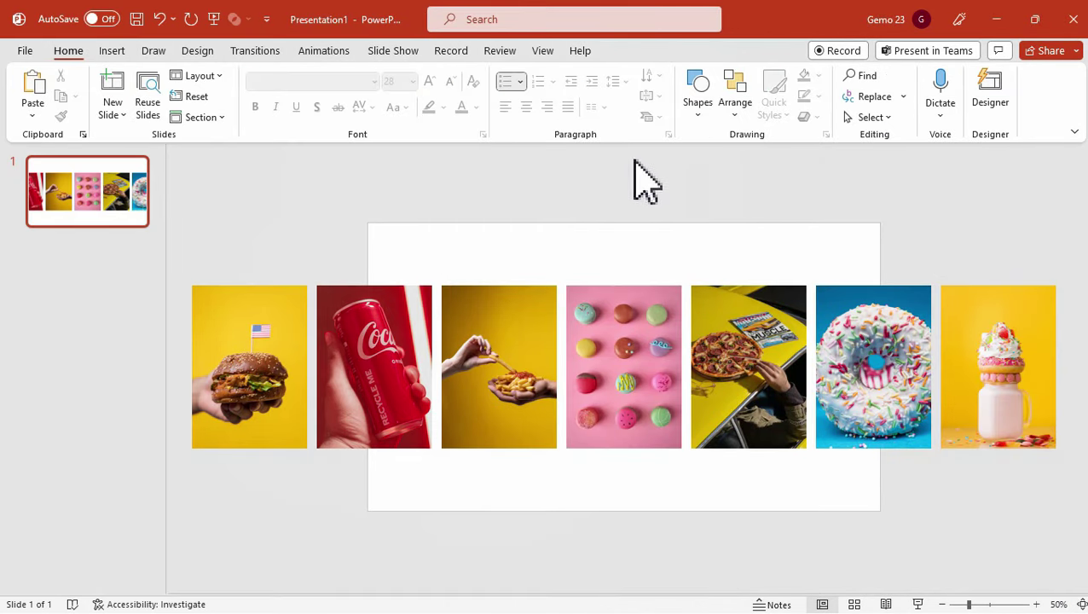
# Draw a blue rectangle matching the macarons photo and place it above that photo
pyautogui.click(113, 51)
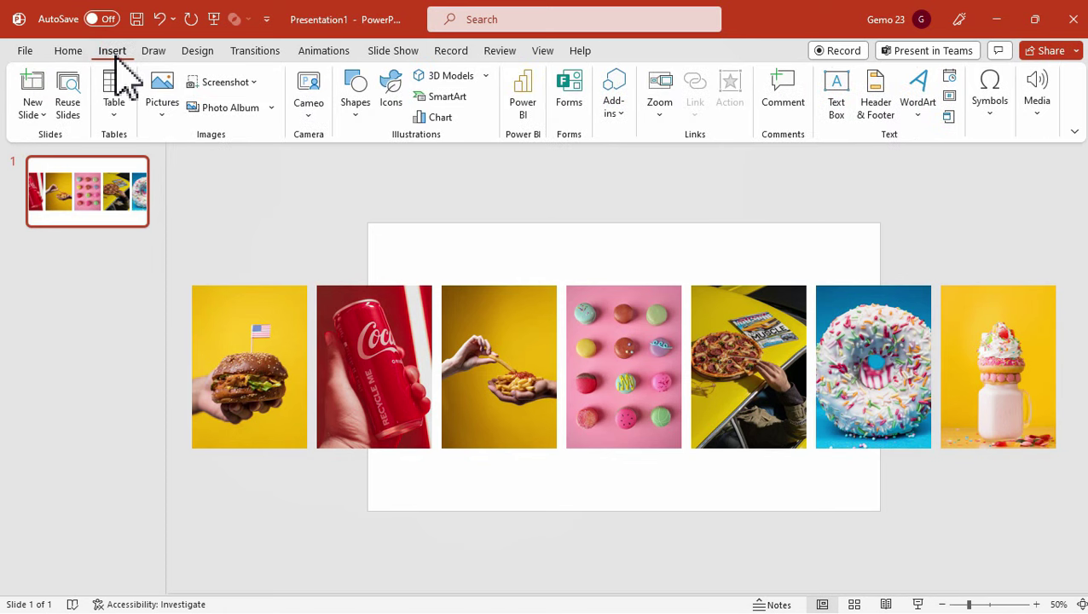
pyautogui.click(355, 92)
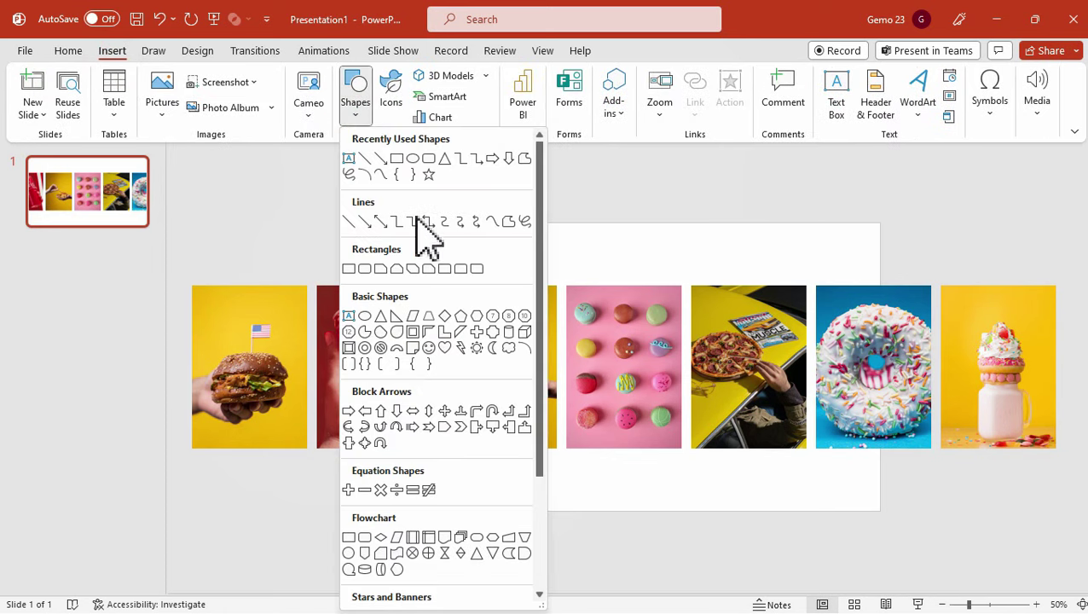
pyautogui.click(398, 160)
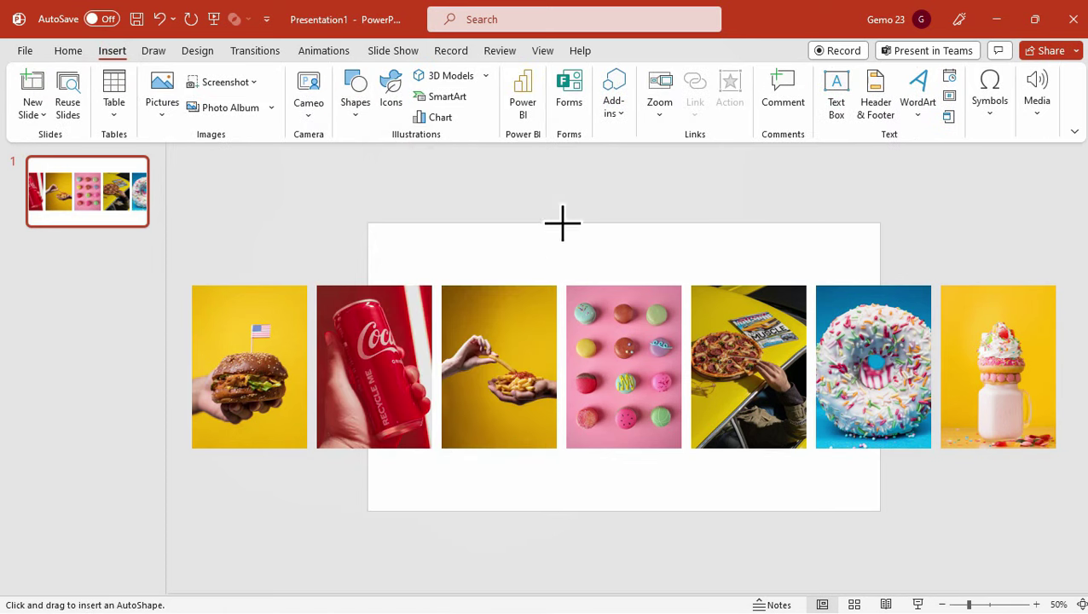
pyautogui.moveTo(600, 353); pyautogui.dragTo(682, 448)
pyautogui.moveTo(646, 400); pyautogui.dragTo(644, 238)
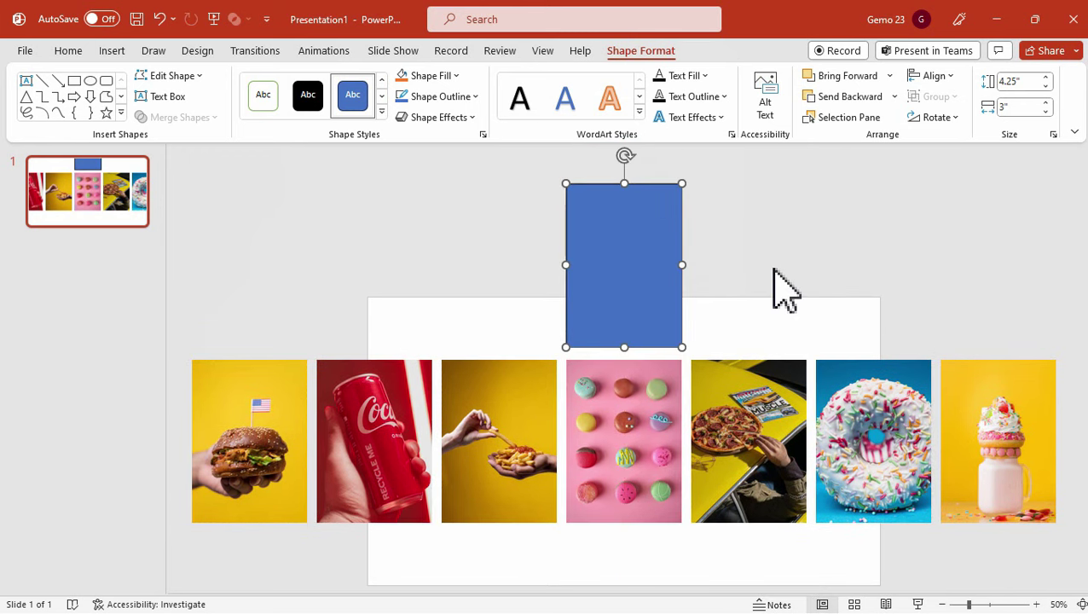
pyautogui.click(781, 292)
pyautogui.click(597, 307)
# Ctrl-drag copies of the rectangle above the pizza, donut, fries and Coca-Cola photos
pyautogui.moveTo(597, 307); pyautogui.dragTo(603, 312)
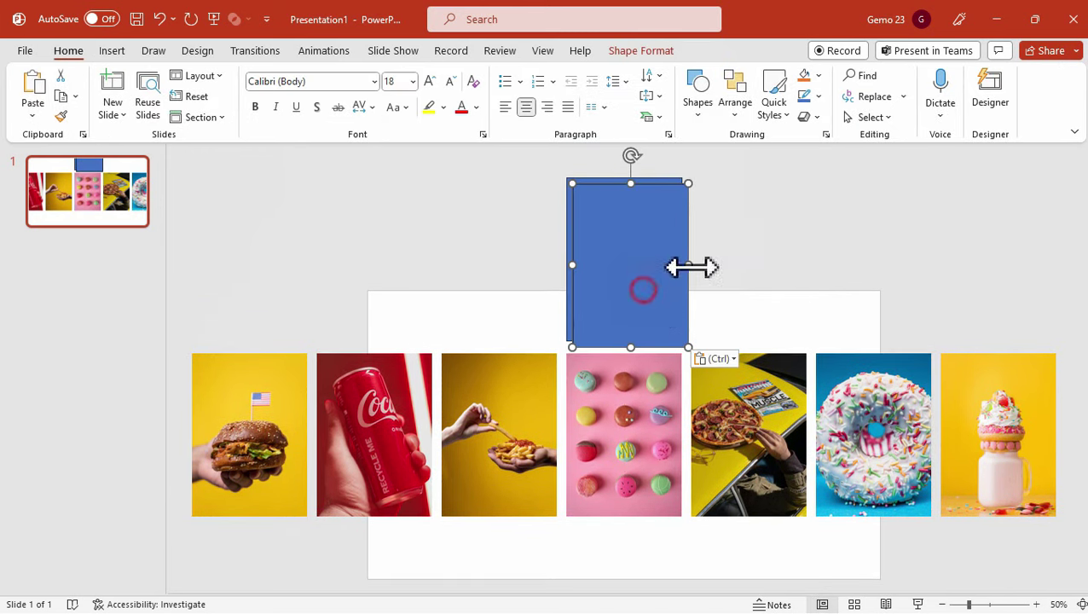
pyautogui.moveTo(652, 282); pyautogui.dragTo(768, 241)
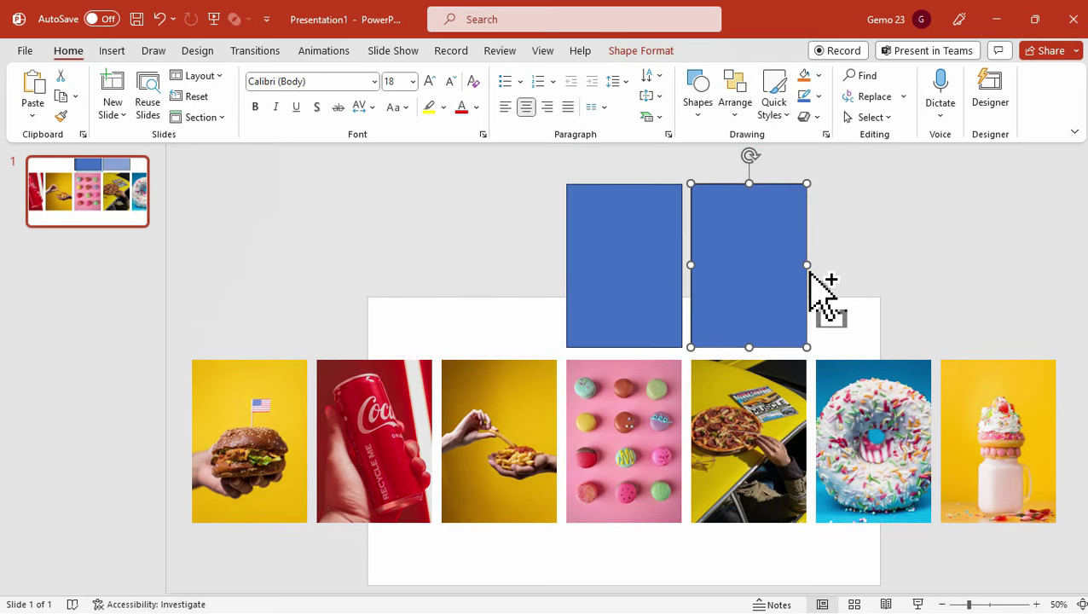
pyautogui.moveTo(660, 272); pyautogui.dragTo(882, 252)
pyautogui.click(450, 243)
pyautogui.moveTo(663, 260); pyautogui.dragTo(516, 219)
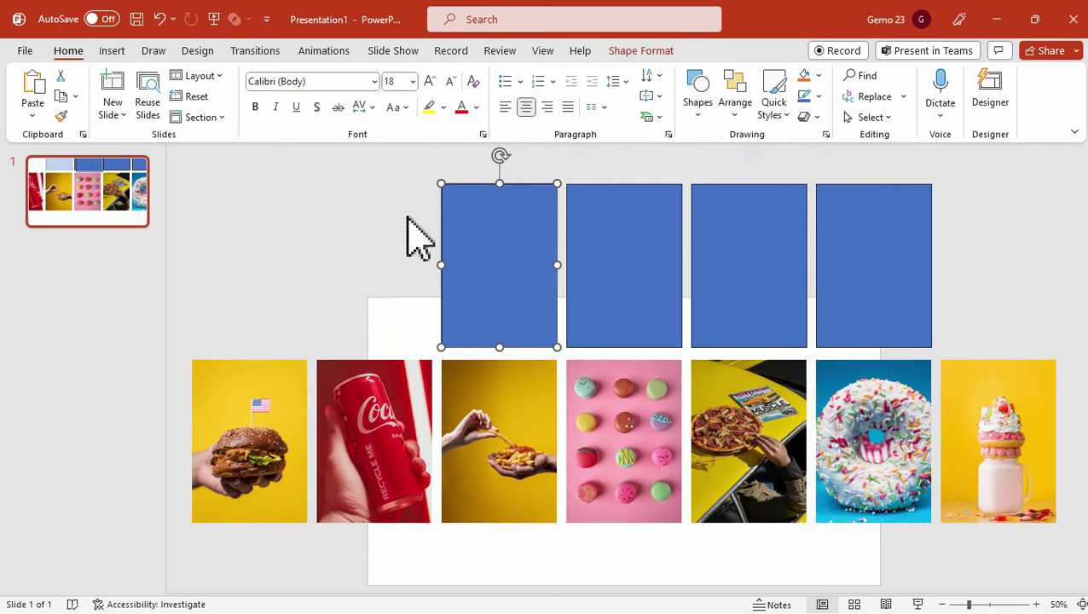
pyautogui.click(432, 235)
pyautogui.moveTo(614, 267); pyautogui.dragTo(555, 269)
pyautogui.click(284, 255)
# Select the blue rectangles across the row one by one
pyautogui.keyDown('ctrl'); pyautogui.scroll(-2, 425, 243); pyautogui.keyUp('ctrl')
pyautogui.keyDown('ctrl'); pyautogui.click(555, 269); pyautogui.keyUp('ctrl')
pyautogui.keyDown('ctrl'); pyautogui.click(653, 260); pyautogui.keyUp('ctrl')
pyautogui.keyDown('ctrl'); pyautogui.click(708, 256); pyautogui.keyUp('ctrl')
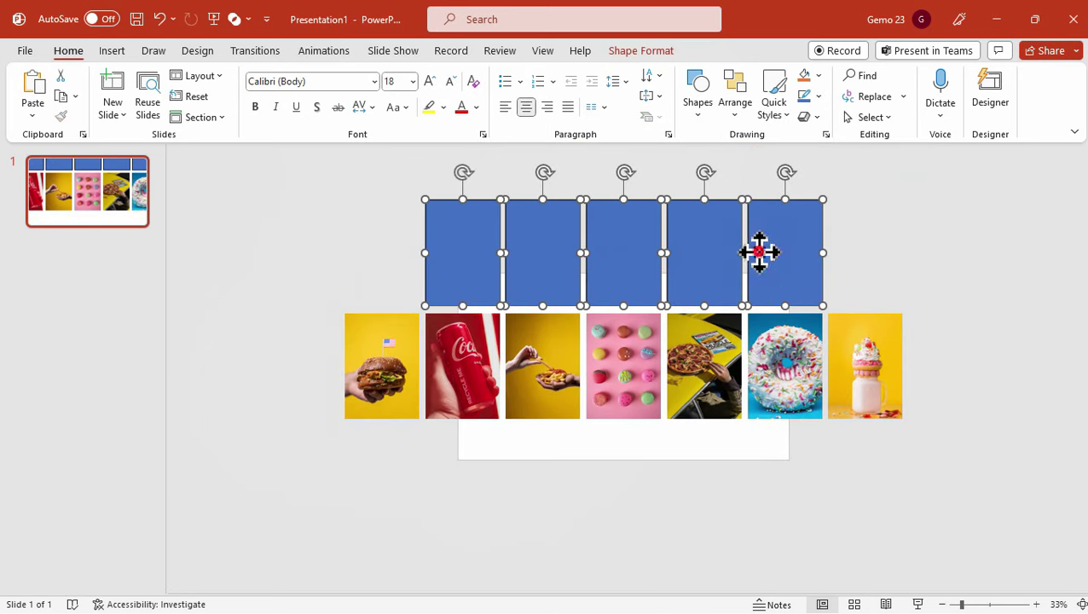
# Group the five blue rectangles into one object
pyautogui.keyDown('ctrl'); pyautogui.click(772, 251); pyautogui.keyUp('ctrl')
pyautogui.rightClick(777, 250)
pyautogui.moveTo(817, 382)
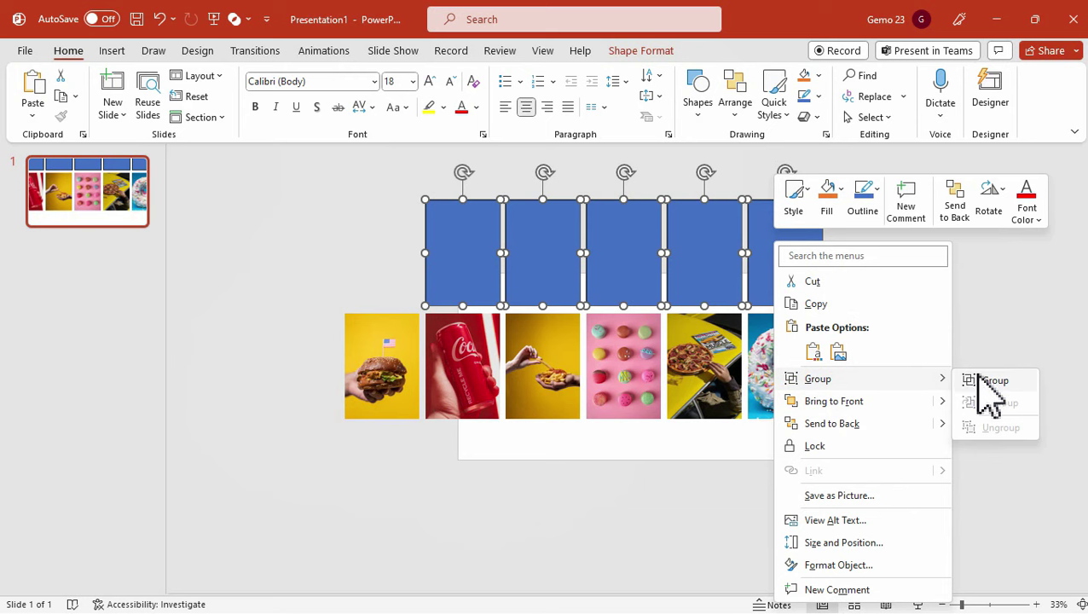
pyautogui.click(992, 381)
pyautogui.click(970, 284)
# Apply the Washout colour to all seven food photos
pyautogui.scroll(2, 981, 303)
pyautogui.click(290, 384)
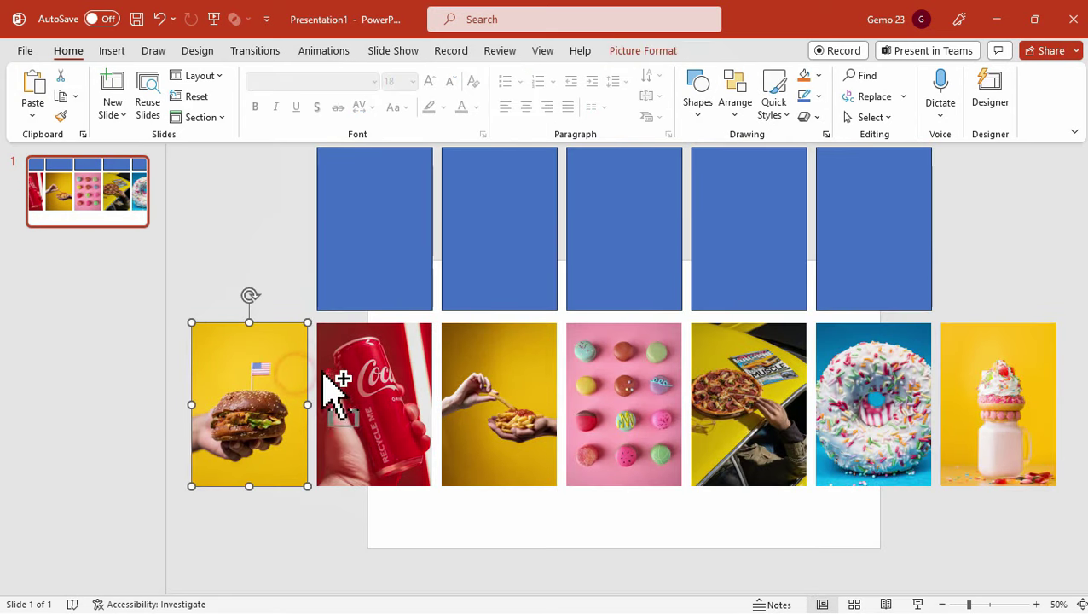
pyautogui.keyDown('ctrl'); pyautogui.click(333, 388); pyautogui.keyUp('ctrl')
pyautogui.keyDown('ctrl'); pyautogui.click(469, 388); pyautogui.keyUp('ctrl')
pyautogui.keyDown('ctrl'); pyautogui.click(635, 388); pyautogui.keyUp('ctrl')
pyautogui.keyDown('ctrl'); pyautogui.click(738, 376); pyautogui.keyUp('ctrl')
pyautogui.keyDown('ctrl'); pyautogui.click(834, 381); pyautogui.keyUp('ctrl')
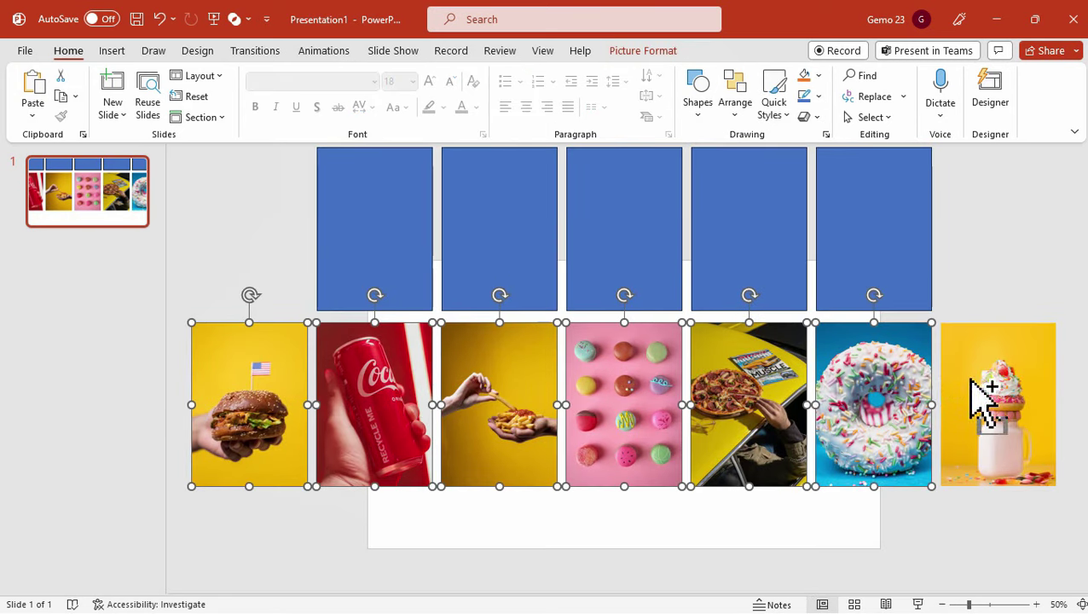
pyautogui.keyDown('ctrl'); pyautogui.click(976, 393); pyautogui.keyUp('ctrl')
pyautogui.click(643, 50)
pyautogui.click(166, 76)
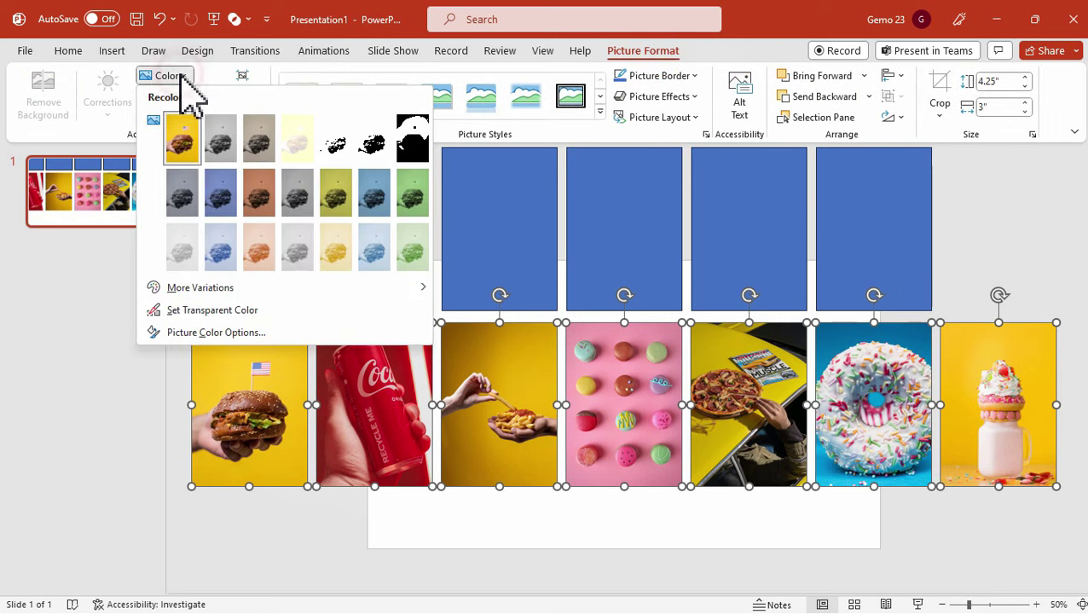
pyautogui.click(178, 249)
# Shift the photo row right so the burger sits under the middle rectangle, and give it No Recolor
pyautogui.moveTo(224, 359); pyautogui.dragTo(597, 362)
pyautogui.click(872, 256)
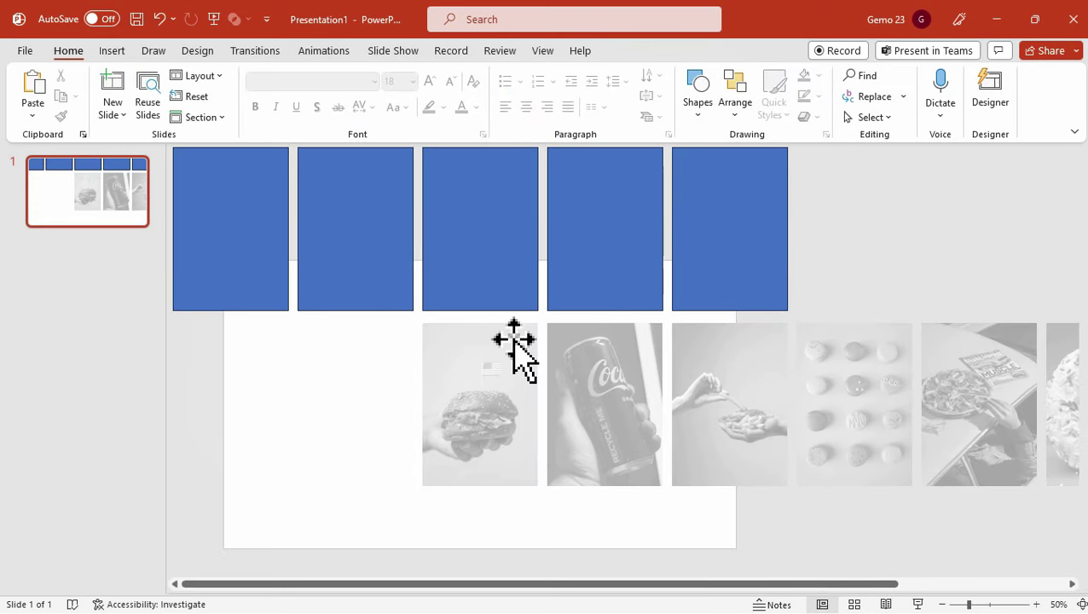
pyautogui.click(515, 349)
pyautogui.click(165, 76)
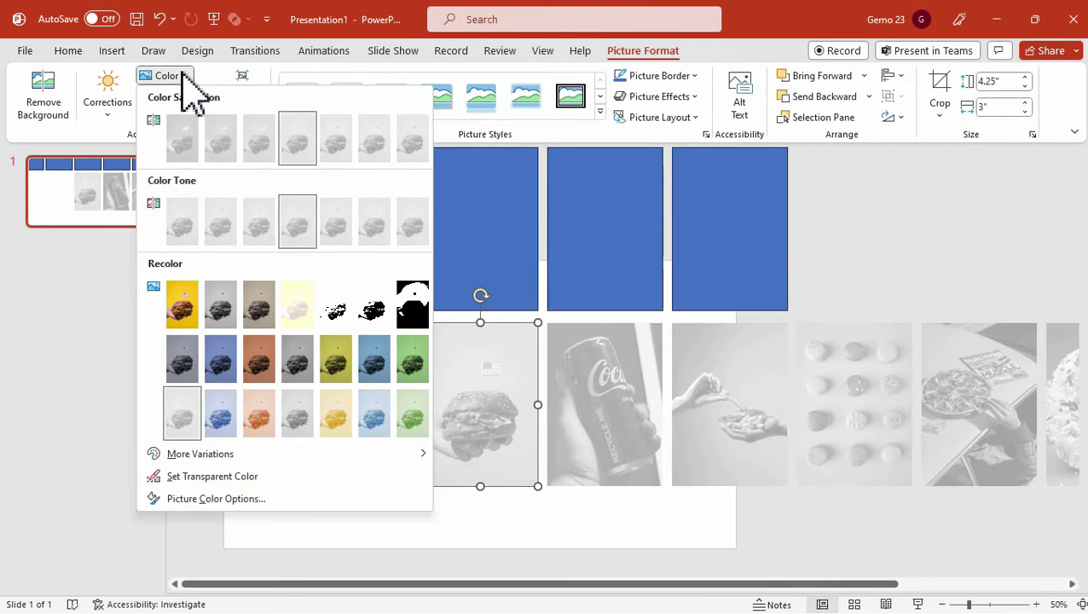
pyautogui.click(191, 316)
pyautogui.click(179, 372)
pyautogui.rightClick(109, 205)
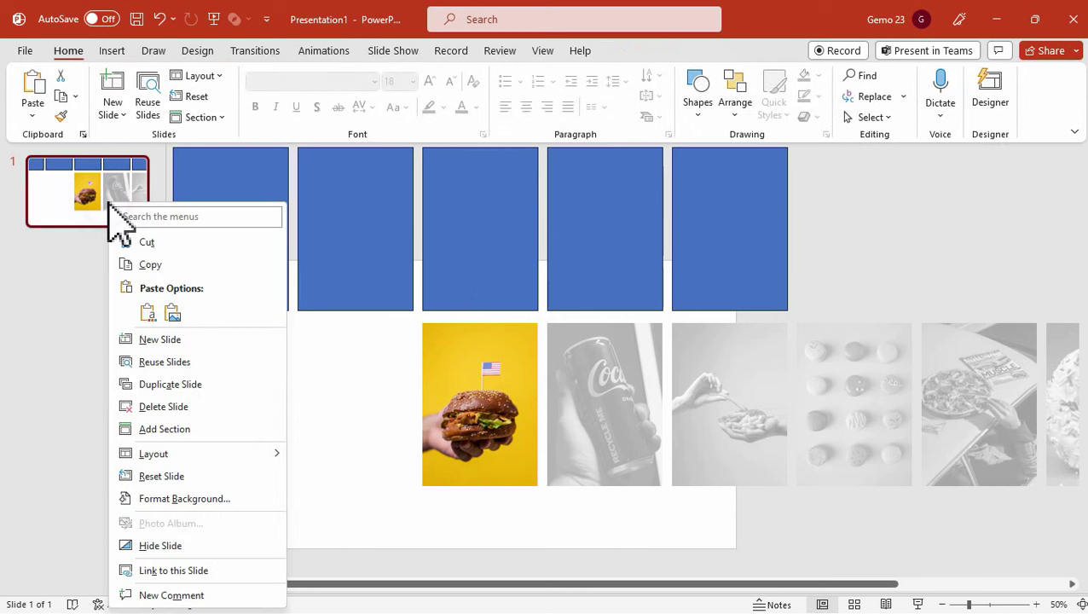
# Duplicate slide 1 and move the whole photo row one place left on the copy
pyautogui.click(170, 385)
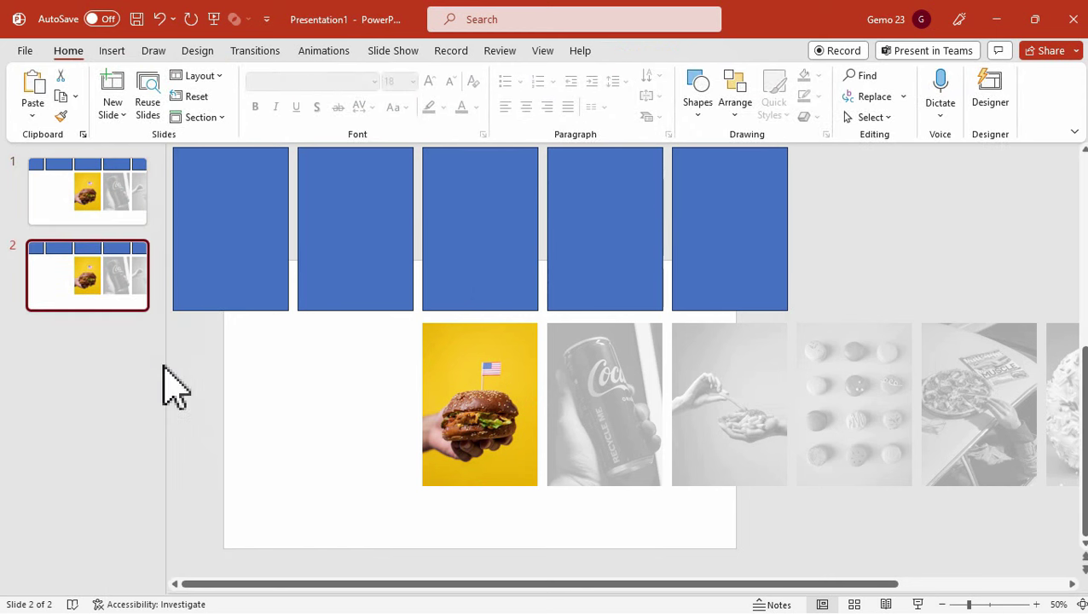
pyautogui.click(461, 371)
pyautogui.keyDown('ctrl'); pyautogui.click(607, 369); pyautogui.keyUp('ctrl')
pyautogui.scroll(-2, 772, 393)
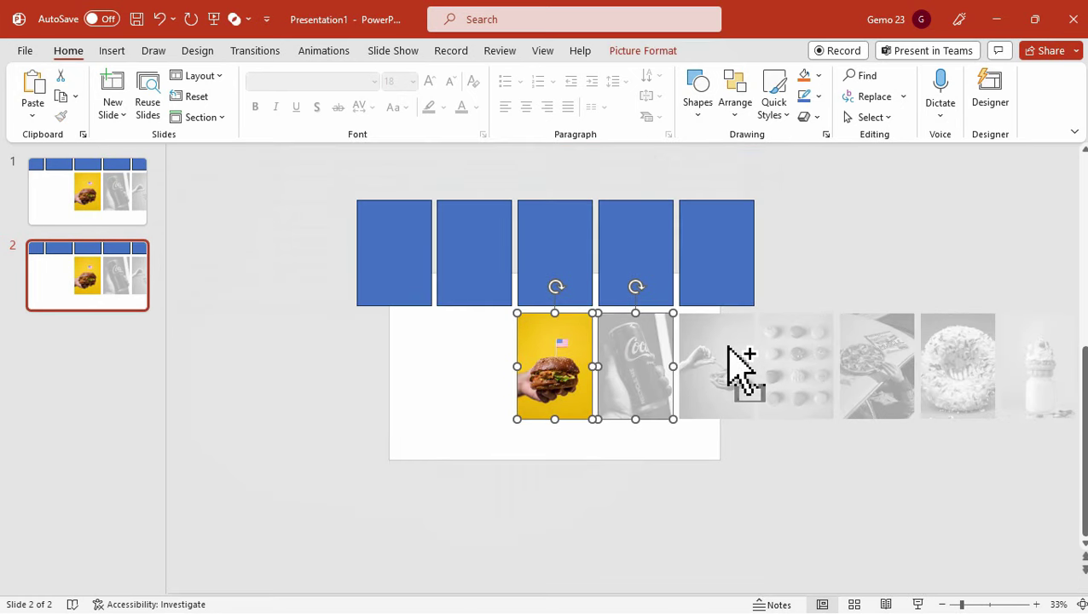
pyautogui.keyDown('ctrl'); pyautogui.click(729, 350); pyautogui.keyUp('ctrl')
pyautogui.keyDown('ctrl'); pyautogui.click(781, 345); pyautogui.keyUp('ctrl')
pyautogui.keyDown('ctrl'); pyautogui.click(896, 352); pyautogui.keyUp('ctrl')
pyautogui.keyDown('ctrl'); pyautogui.click(955, 358); pyautogui.keyUp('ctrl')
pyautogui.keyDown('ctrl'); pyautogui.click(1042, 349); pyautogui.keyUp('ctrl')
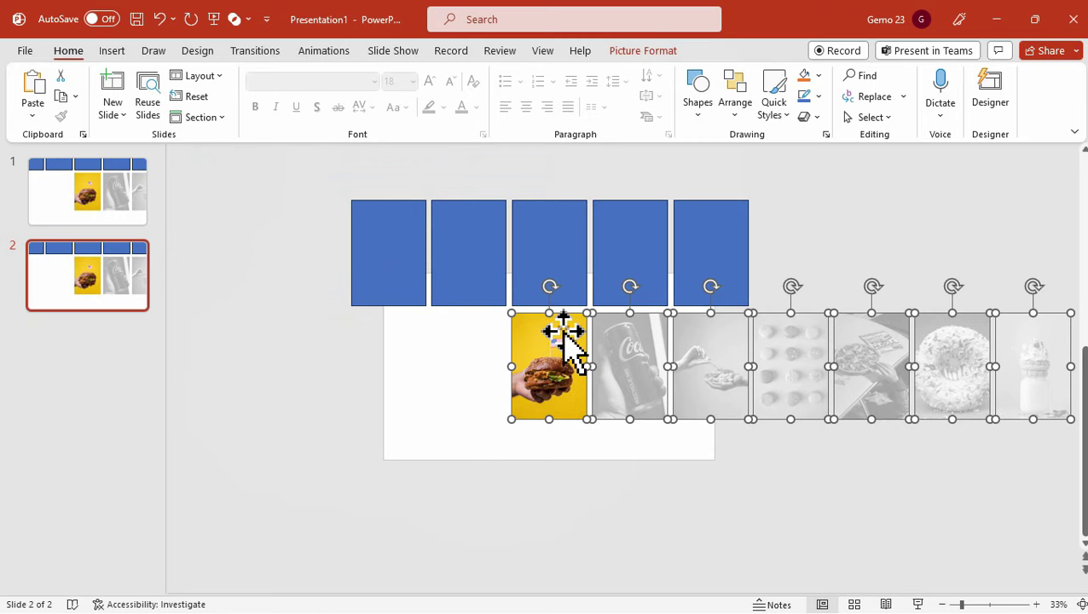
pyautogui.moveTo(566, 336); pyautogui.dragTo(488, 328)
pyautogui.press('Escape')
# Set the burger photo to Washout and the Coca-Cola photo to No Recolor
pyautogui.click(566, 337)
pyautogui.click(639, 51)
pyautogui.click(158, 75)
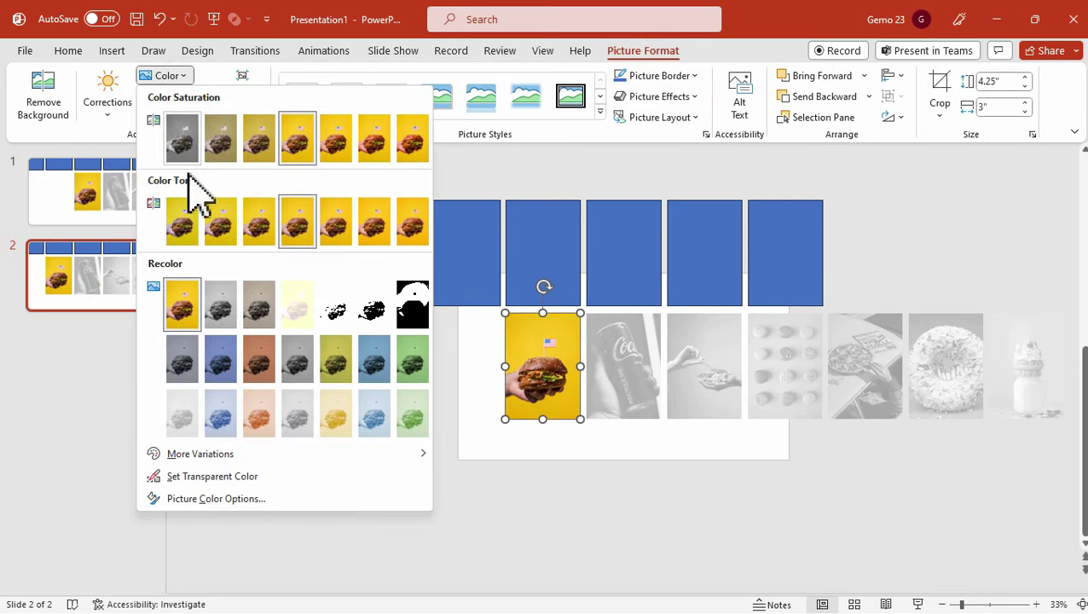
pyautogui.click(183, 405)
pyautogui.click(603, 348)
pyautogui.click(167, 76)
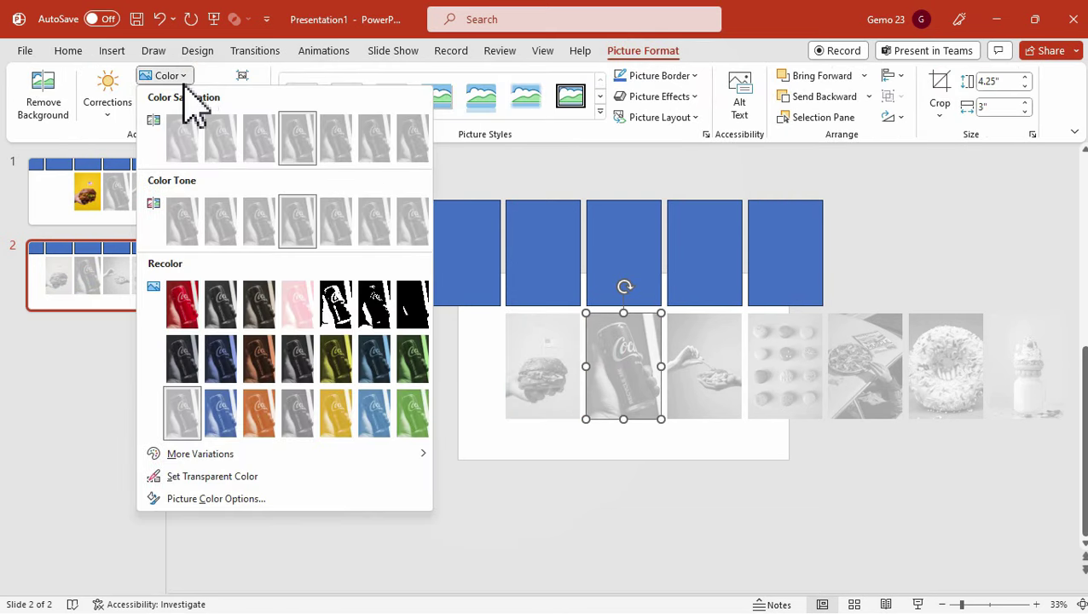
pyautogui.click(192, 316)
pyautogui.rightClick(90, 307)
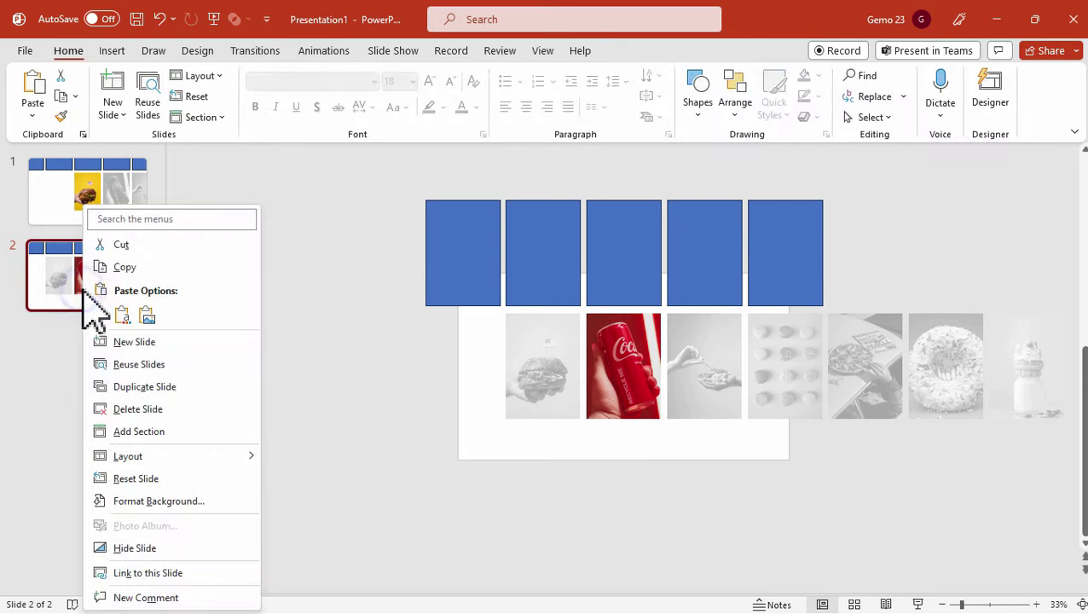
# Duplicate slide 2 as slide 3 and shift its whole photo row one place left
pyautogui.click(140, 388)
pyautogui.click(537, 376)
pyautogui.keyDown('ctrl'); pyautogui.click(635, 394); pyautogui.keyUp('ctrl')
pyautogui.keyDown('ctrl'); pyautogui.click(708, 394); pyautogui.keyUp('ctrl')
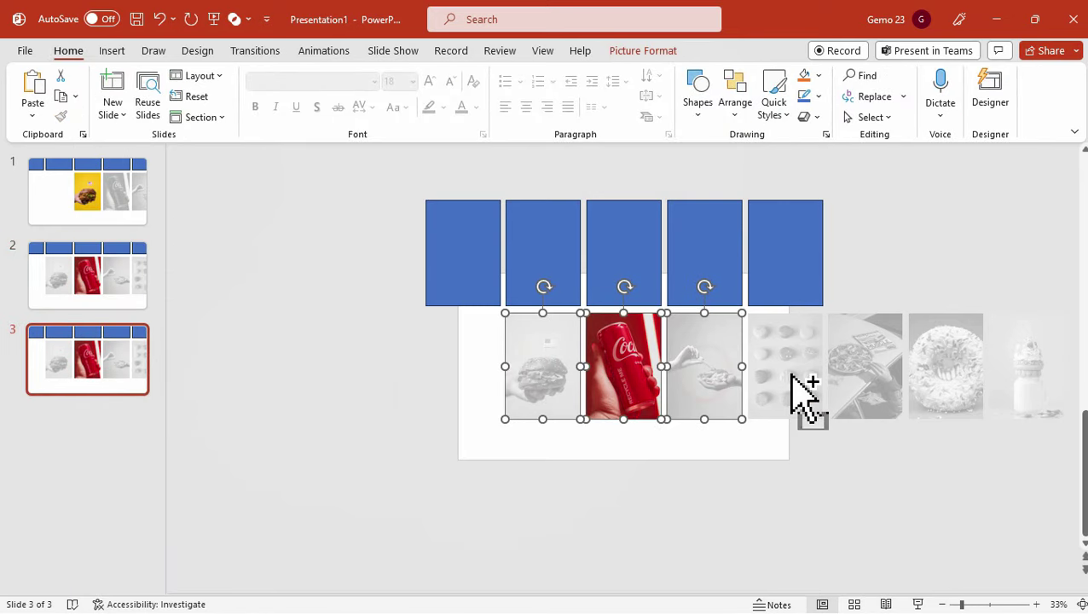
pyautogui.keyDown('ctrl'); pyautogui.click(789, 394); pyautogui.keyUp('ctrl')
pyautogui.keyDown('ctrl'); pyautogui.click(866, 394); pyautogui.keyUp('ctrl')
pyautogui.keyDown('ctrl'); pyautogui.click(947, 380); pyautogui.keyUp('ctrl')
pyautogui.keyDown('ctrl'); pyautogui.click(1025, 389); pyautogui.keyUp('ctrl')
pyautogui.moveTo(636, 352); pyautogui.dragTo(554, 337)
pyautogui.click(377, 323)
# On slide 3, wash out the Coca-Cola photo and show the fries photo in full colour
pyautogui.click(573, 362)
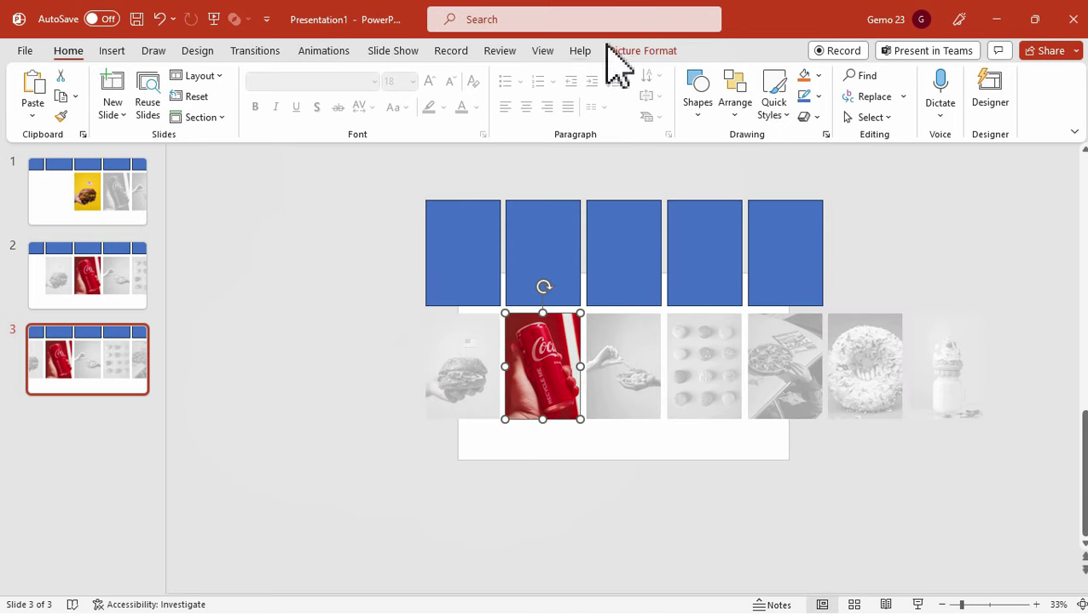
pyautogui.click(643, 51)
pyautogui.click(167, 76)
pyautogui.click(178, 407)
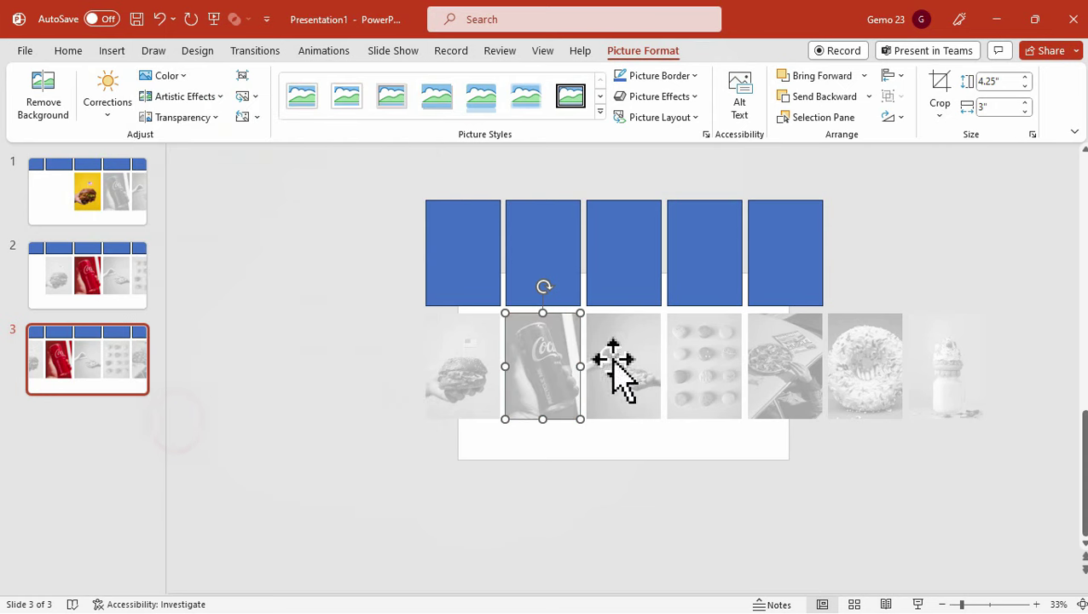
pyautogui.click(607, 350)
pyautogui.click(167, 76)
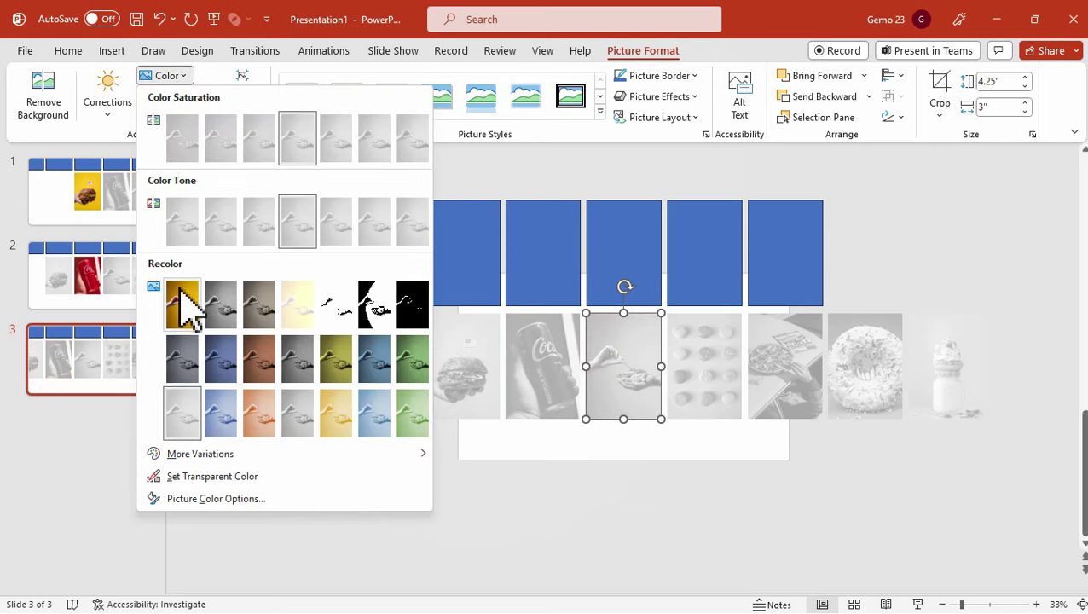
pyautogui.click(182, 305)
# Duplicate slide 3 as slide 4 and shift its photo row one more place left
pyautogui.click(97, 358)
pyautogui.rightClick(99, 359)
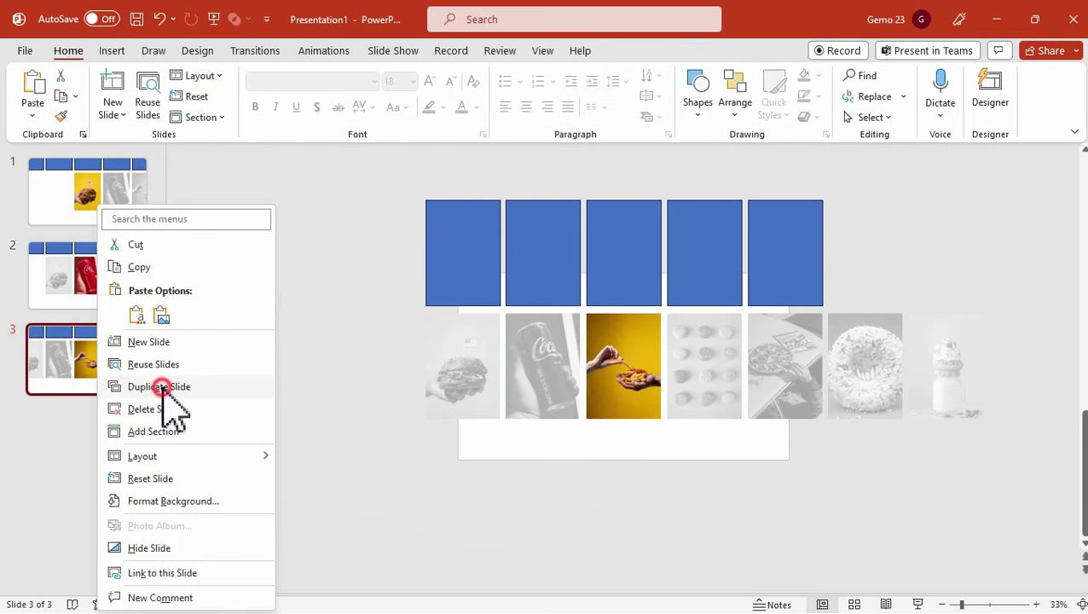
pyautogui.click(162, 387)
pyautogui.click(463, 366)
pyautogui.keyDown('shift'); pyautogui.click(543, 367); pyautogui.keyUp('shift')
pyautogui.keyDown('shift'); pyautogui.click(624, 366); pyautogui.keyUp('shift')
pyautogui.keyDown('shift'); pyautogui.click(704, 367); pyautogui.keyUp('shift')
pyautogui.keyDown('shift'); pyautogui.click(785, 367); pyautogui.keyUp('shift')
pyautogui.keyDown('shift'); pyautogui.click(866, 366); pyautogui.keyUp('shift')
pyautogui.keyDown('shift'); pyautogui.click(942, 354); pyautogui.keyUp('shift')
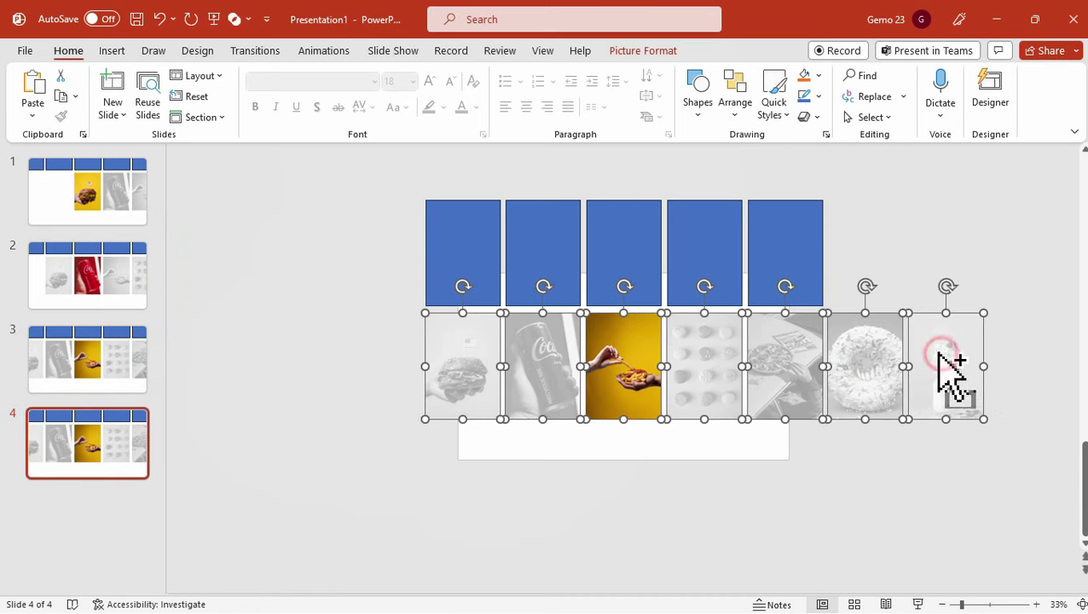
pyautogui.moveTo(703, 335); pyautogui.dragTo(624, 338)
# On slide 4, wash out the fries photo and show the macarons photo in full colour
pyautogui.doubleClick(546, 335)
pyautogui.click(162, 75)
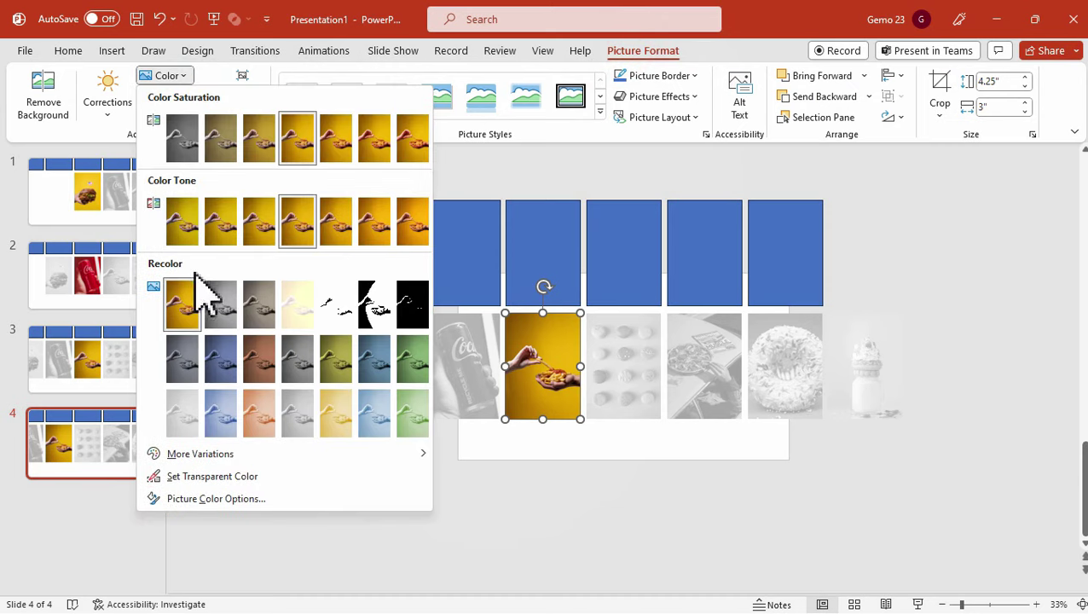
pyautogui.click(201, 295)
pyautogui.click(648, 362)
pyautogui.click(181, 76)
pyautogui.click(181, 300)
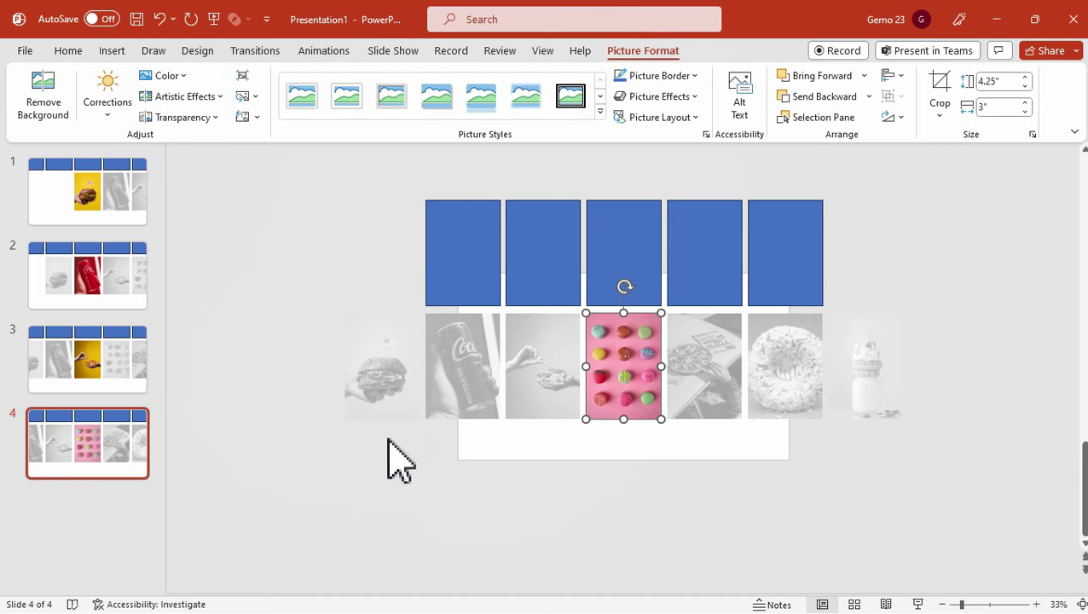
pyautogui.click(53, 419)
pyautogui.rightClick(54, 420)
# Duplicate slide 4 as slide 5 and shift its photo row one more place left
pyautogui.click(201, 197)
pyautogui.click(382, 375)
pyautogui.keyDown('ctrl'); pyautogui.click(463, 375); pyautogui.keyUp('ctrl')
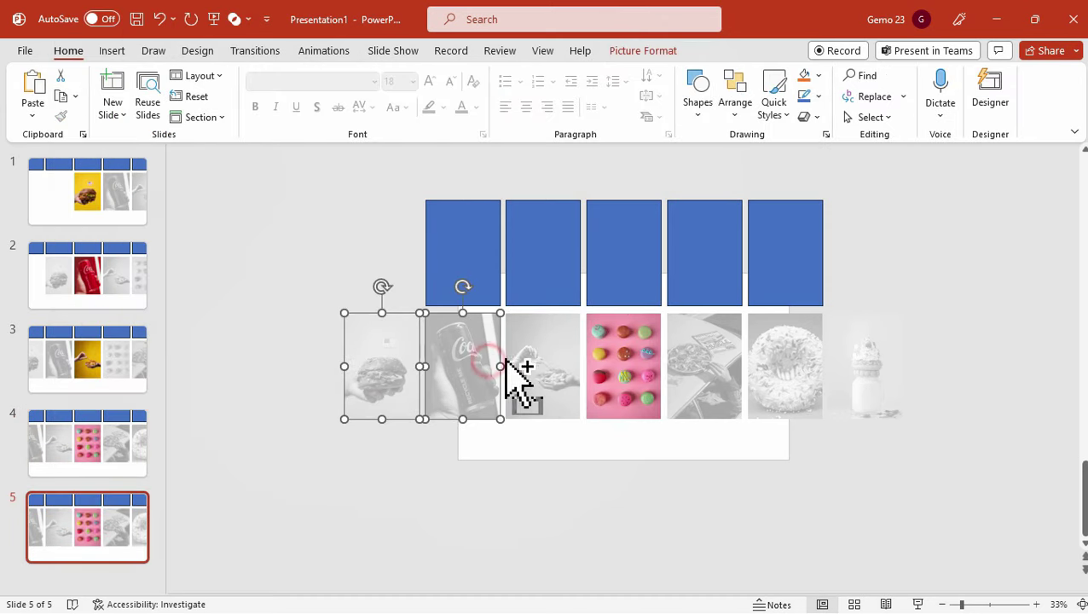
pyautogui.keyDown('ctrl'); pyautogui.click(543, 375); pyautogui.keyUp('ctrl')
pyautogui.keyDown('ctrl'); pyautogui.click(623, 379); pyautogui.keyUp('ctrl')
pyautogui.keyDown('ctrl'); pyautogui.click(692, 369); pyautogui.keyUp('ctrl')
pyautogui.keyDown('ctrl'); pyautogui.click(784, 375); pyautogui.keyUp('ctrl')
pyautogui.keyDown('ctrl'); pyautogui.click(869, 376); pyautogui.keyUp('ctrl')
pyautogui.moveTo(712, 345); pyautogui.dragTo(635, 344)
# On slide 5, wash out the macarons photo and show the pizza photo in full colour
pyautogui.click(566, 357)
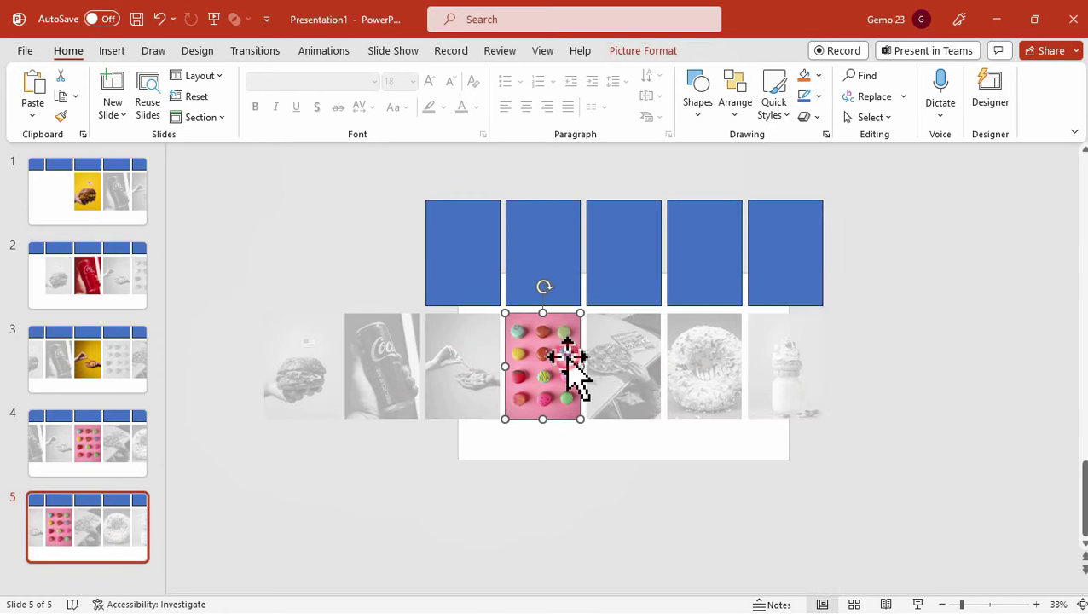
pyautogui.click(166, 75)
pyautogui.click(194, 400)
pyautogui.click(635, 360)
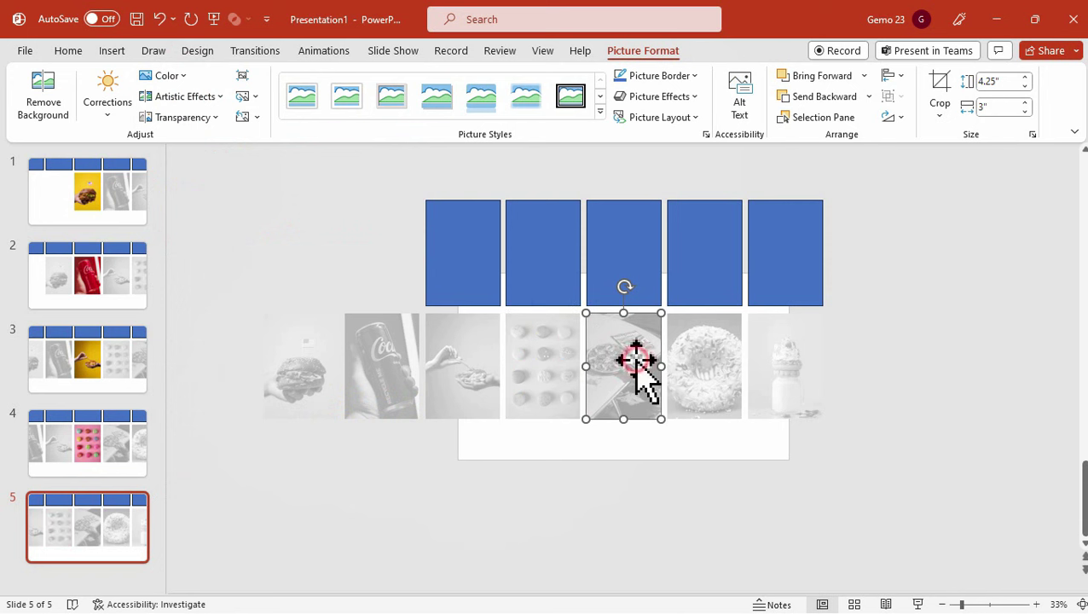
pyautogui.click(166, 75)
pyautogui.click(195, 265)
# Duplicate slide 5 as slide 6 and shift its photo row one more place left
pyautogui.click(121, 535)
pyautogui.hotkey('ctrl', 'd')
pyautogui.click(206, 316)
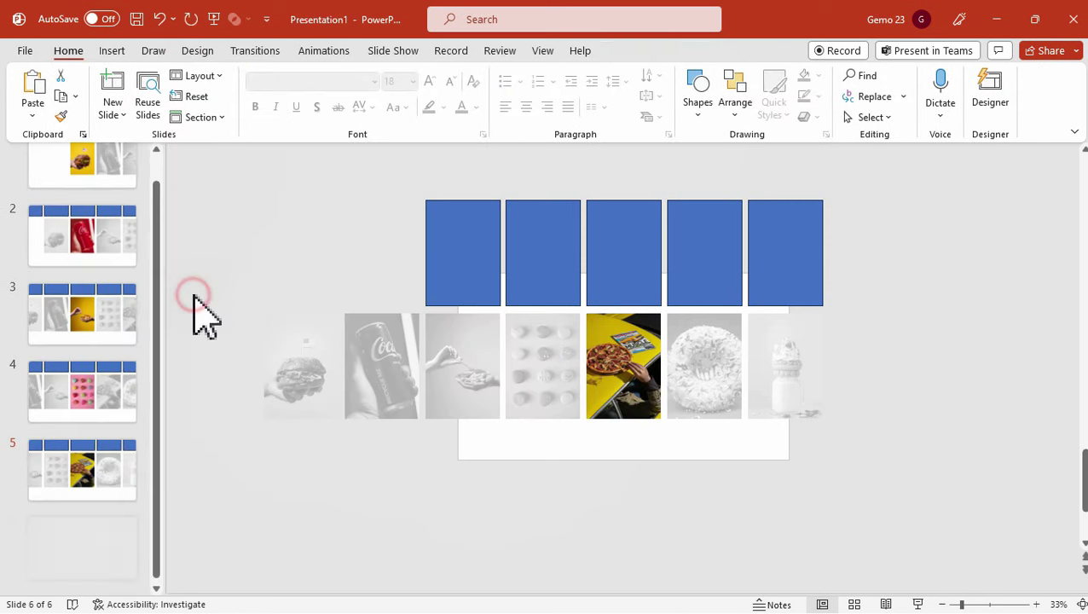
pyautogui.moveTo(329, 349); pyautogui.dragTo(362, 350)
pyautogui.keyDown('shift'); pyautogui.click(362, 350); pyautogui.keyUp('shift')
pyautogui.keyDown('shift'); pyautogui.click(462, 367); pyautogui.keyUp('shift')
pyautogui.keyDown('shift'); pyautogui.click(542, 367); pyautogui.keyUp('shift')
pyautogui.keyDown('shift'); pyautogui.click(619, 359); pyautogui.keyUp('shift')
pyautogui.keyDown('shift'); pyautogui.click(704, 358); pyautogui.keyUp('shift')
pyautogui.moveTo(772, 347); pyautogui.dragTo(710, 328)
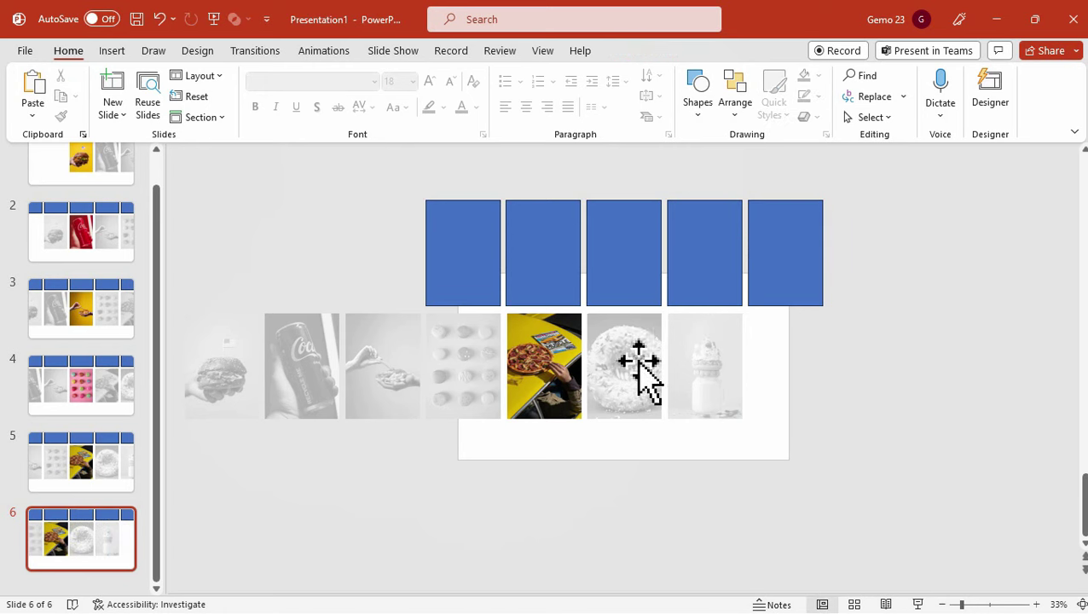
# On slide 6, wash out the pizza photo and restore the donut photo's original colour
pyautogui.click(546, 367)
pyautogui.click(638, 51)
pyautogui.click(167, 75)
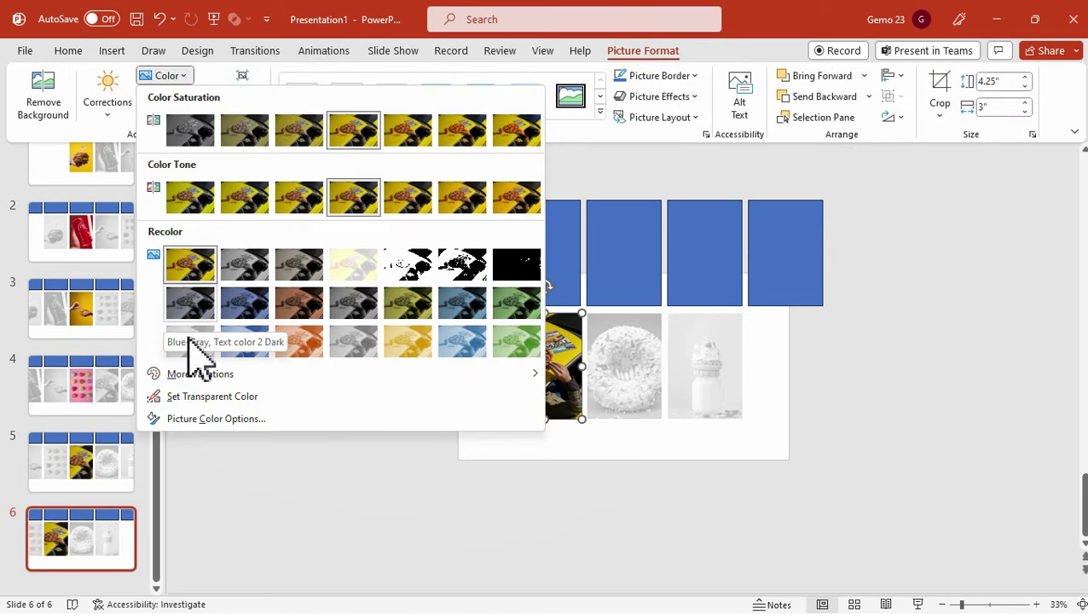
pyautogui.click(189, 341)
pyautogui.click(624, 367)
pyautogui.click(186, 85)
pyautogui.click(194, 275)
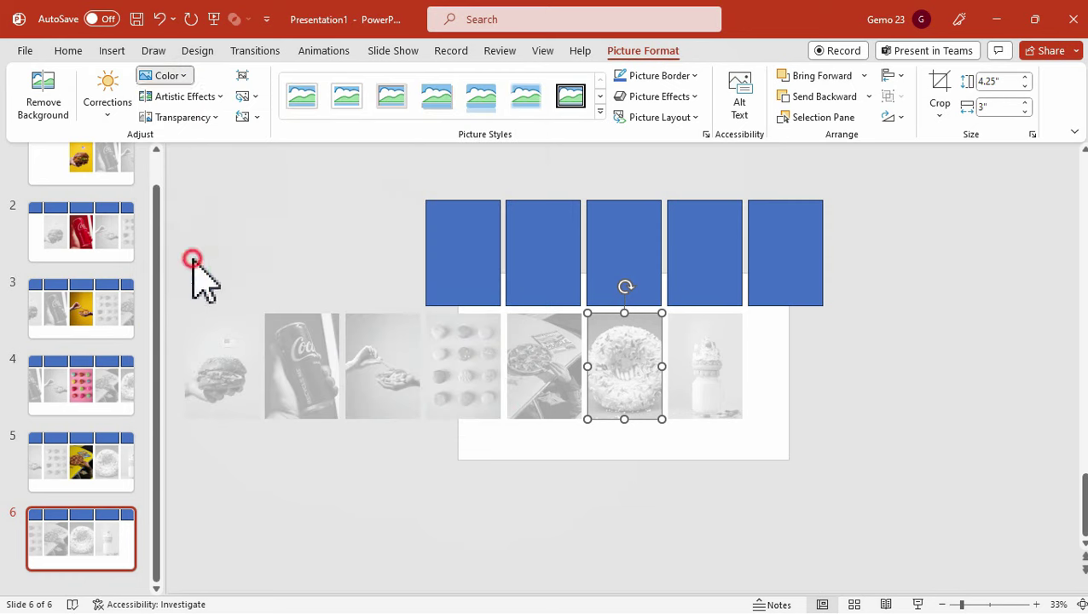
# Duplicate slide 6 as slide 7 and select its full row of photos
pyautogui.rightClick(102, 537)
pyautogui.click(197, 300)
pyautogui.click(220, 375)
pyautogui.keyDown('shift'); pyautogui.click(312, 384); pyautogui.keyUp('shift')
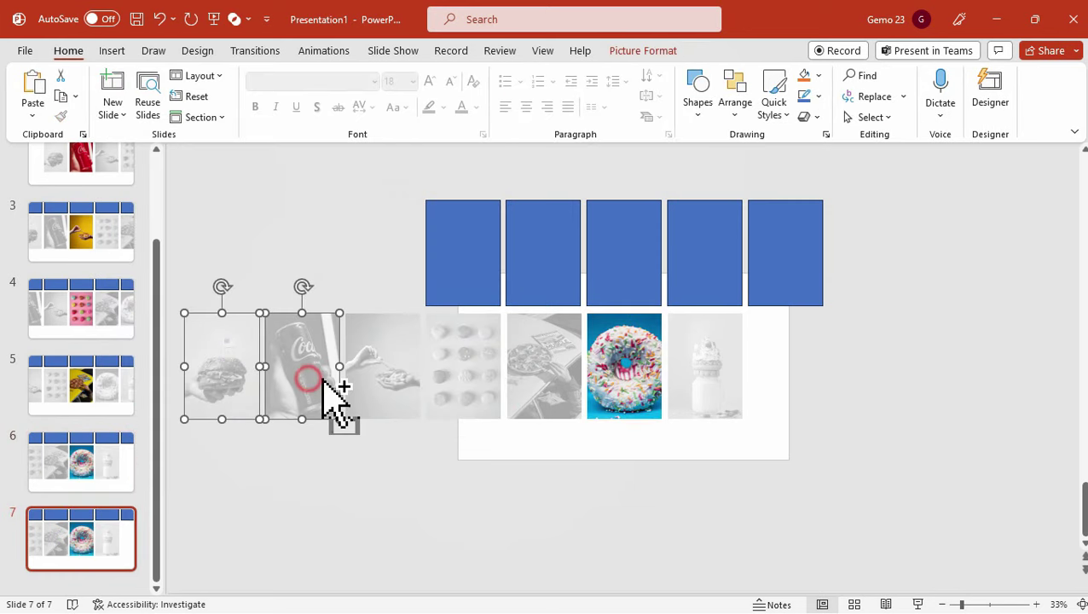
pyautogui.keyDown('shift'); pyautogui.click(384, 384); pyautogui.keyUp('shift')
pyautogui.keyDown('shift'); pyautogui.click(462, 385); pyautogui.keyUp('shift')
pyautogui.keyDown('shift'); pyautogui.click(530, 388); pyautogui.keyUp('shift')
pyautogui.keyDown('shift'); pyautogui.click(623, 388); pyautogui.keyUp('shift')
pyautogui.keyDown('shift'); pyautogui.click(708, 388); pyautogui.keyUp('shift')
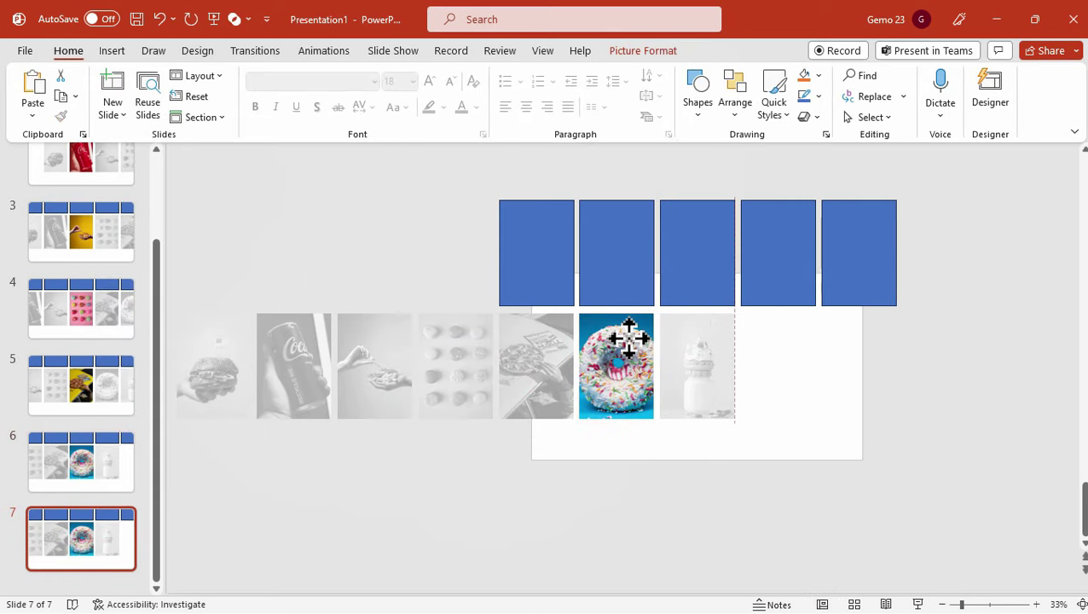
# On slide 7, turn the donut photo grey and restore the milkshake photo's colour
pyautogui.doubleClick(636, 359)
pyautogui.click(166, 75)
pyautogui.click(200, 303)
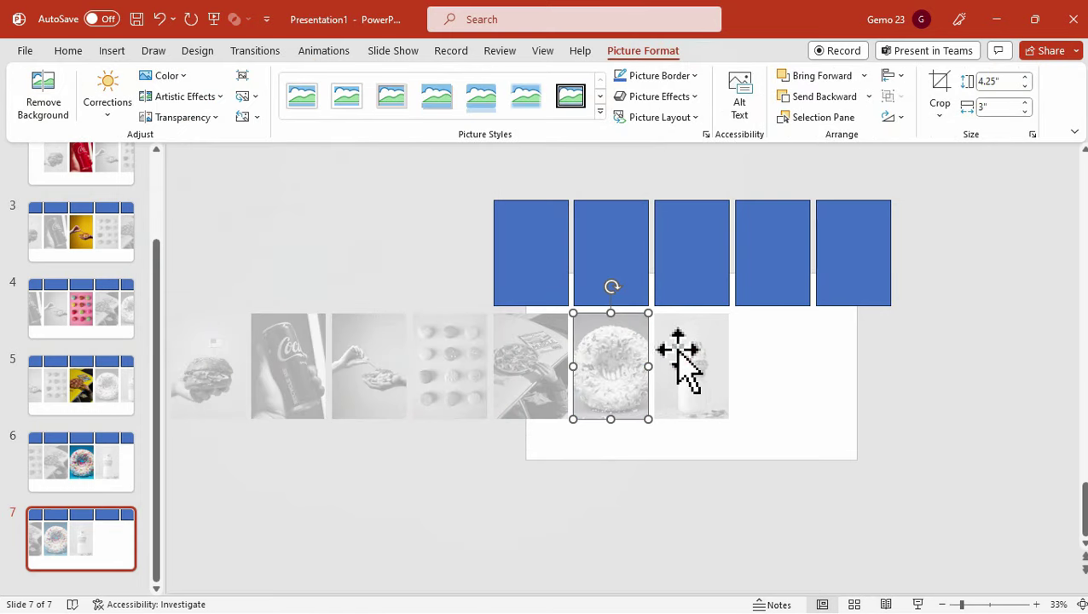
pyautogui.click(670, 354)
pyautogui.click(166, 77)
pyautogui.click(205, 313)
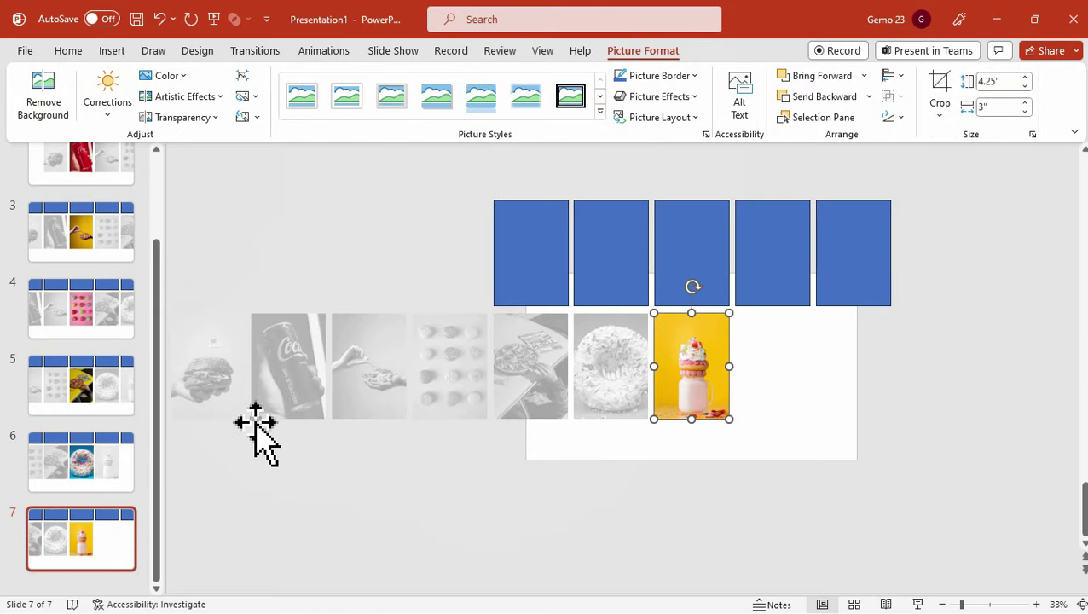
pyautogui.click(399, 529)
# Delete the blue rectangle group from slides 7, 6, 5 and 4
pyautogui.click(523, 258)
pyautogui.press('Delete')
pyautogui.click(26, 456)
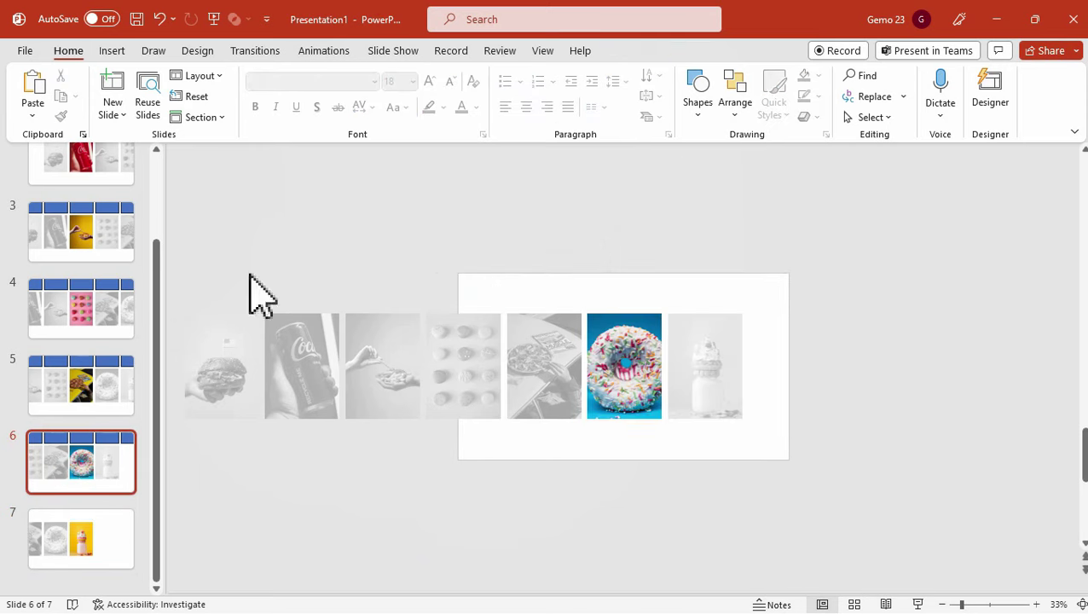
pyautogui.click(116, 389)
pyautogui.click(568, 263)
pyautogui.press('Delete')
pyautogui.click(127, 309)
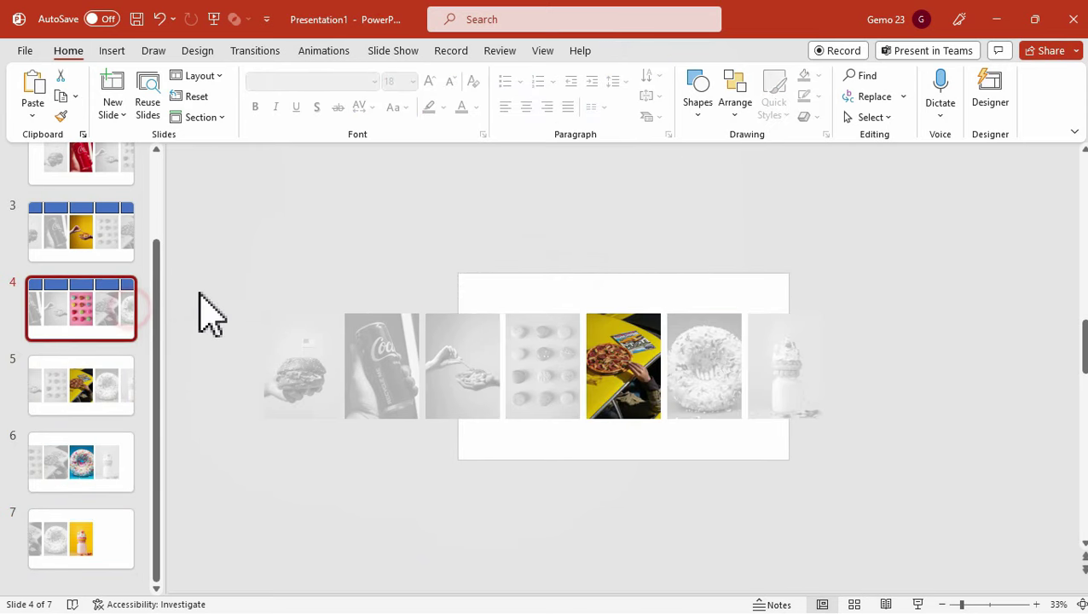
pyautogui.click(540, 239)
pyautogui.press('Delete')
# Delete the blue rectangle group from slides 3, 2 and 1
pyautogui.click(97, 243)
pyautogui.click(568, 234)
pyautogui.press('Delete')
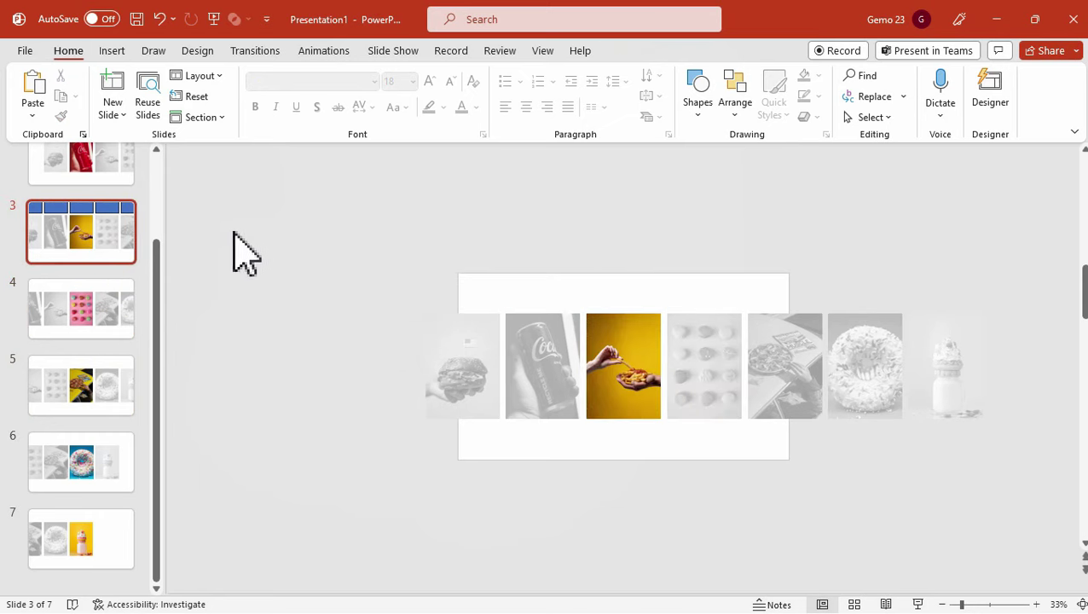
pyautogui.scroll(1, 104, 259)
pyautogui.click(114, 212)
pyautogui.click(520, 243)
pyautogui.press('Delete')
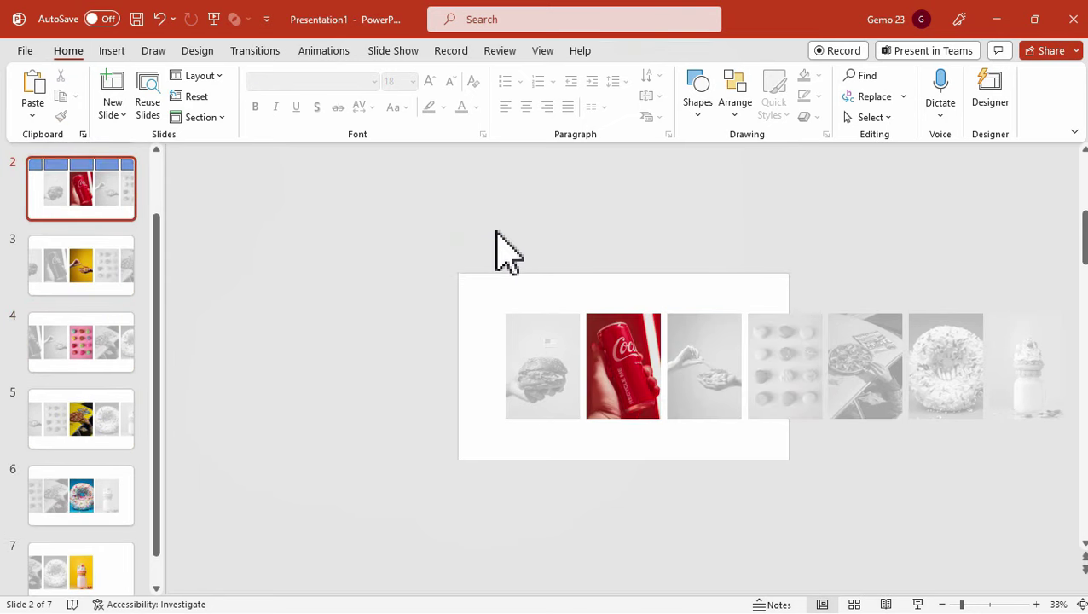
pyautogui.scroll(1, 87, 209)
pyautogui.click(87, 209)
pyautogui.click(450, 248)
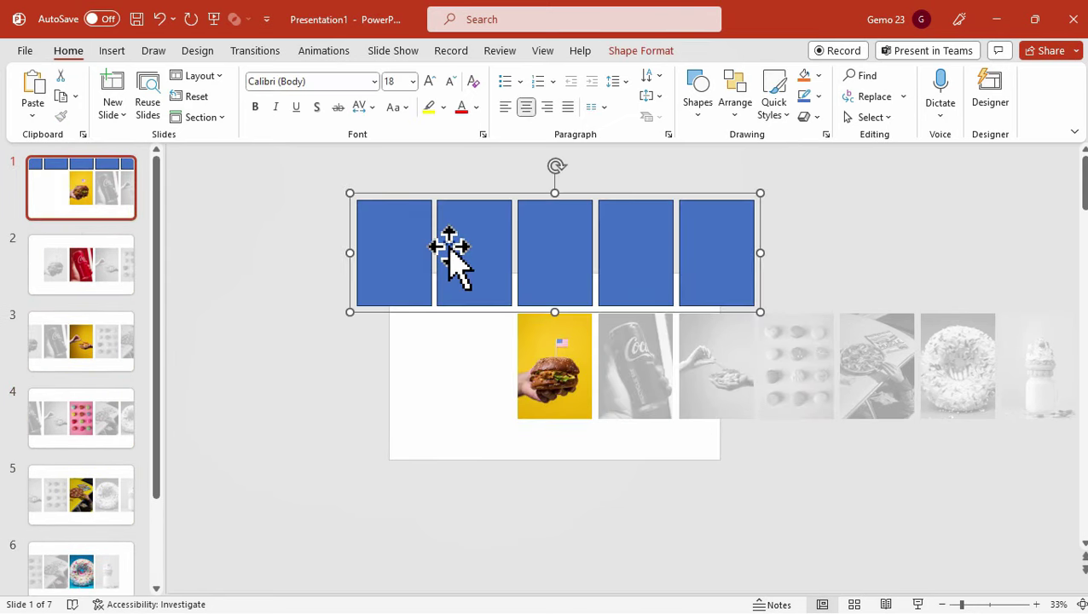
pyautogui.press('Delete')
# Draw a wide, flat oval 1.27 inches tall across the top of the photo strip
pyautogui.click(112, 51)
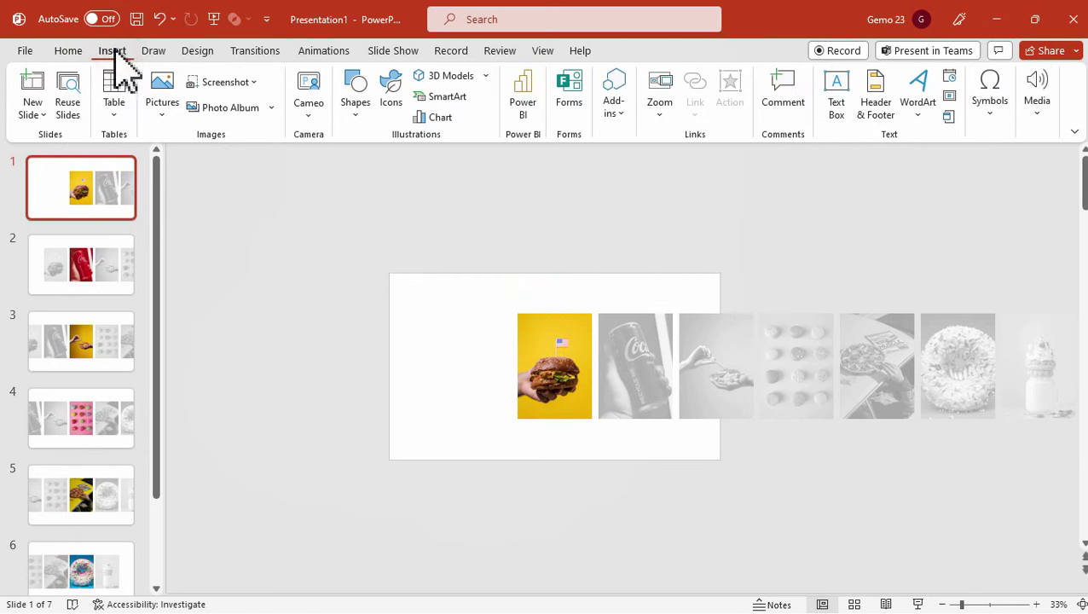
pyautogui.click(357, 94)
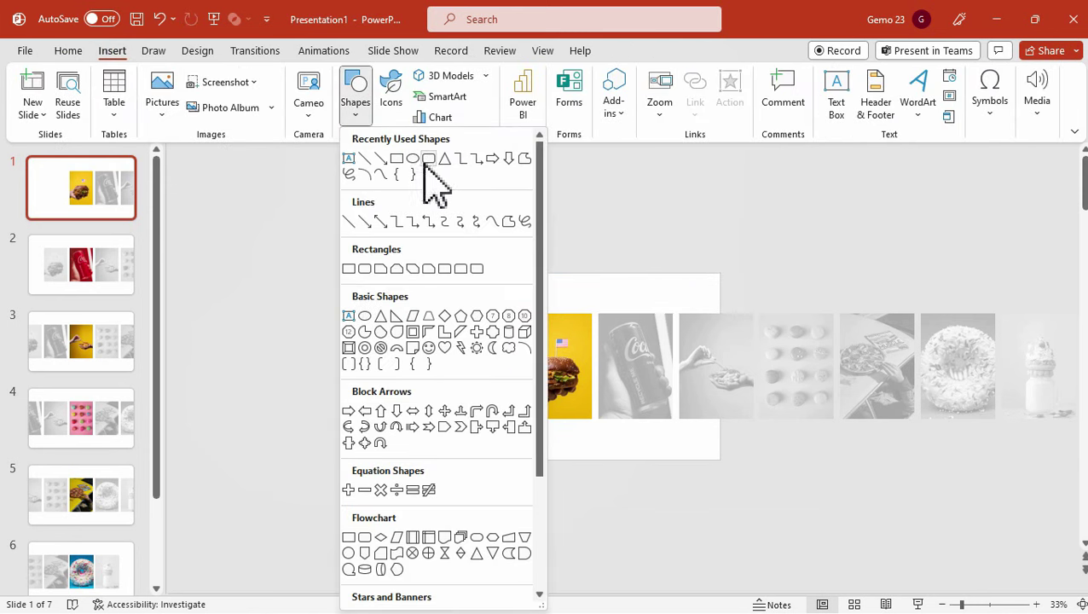
pyautogui.click(412, 160)
pyautogui.moveTo(326, 287); pyautogui.dragTo(773, 328)
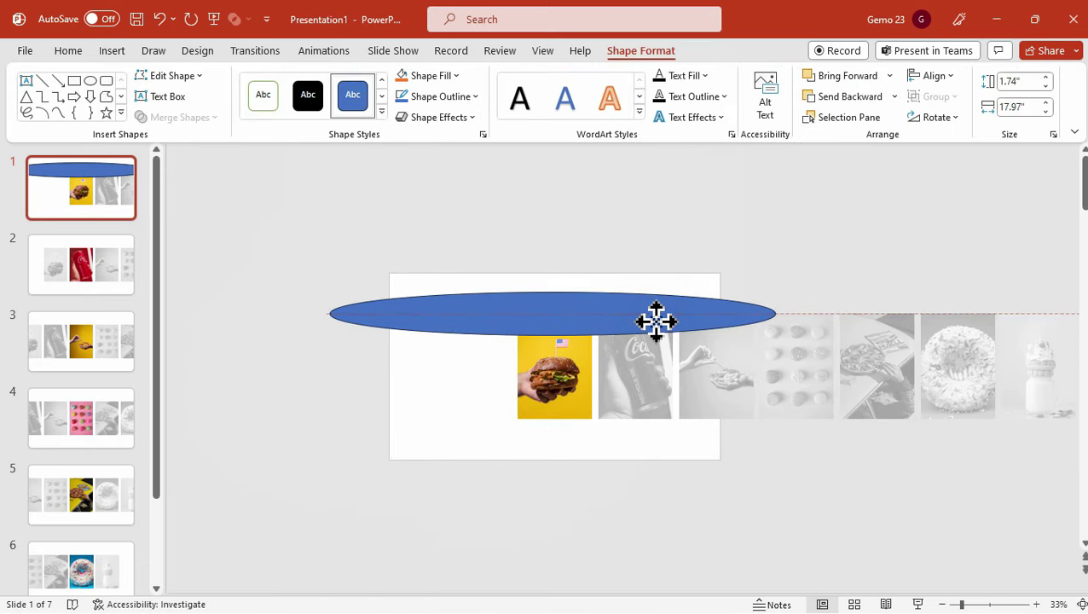
pyautogui.moveTo(661, 321); pyautogui.dragTo(658, 319)
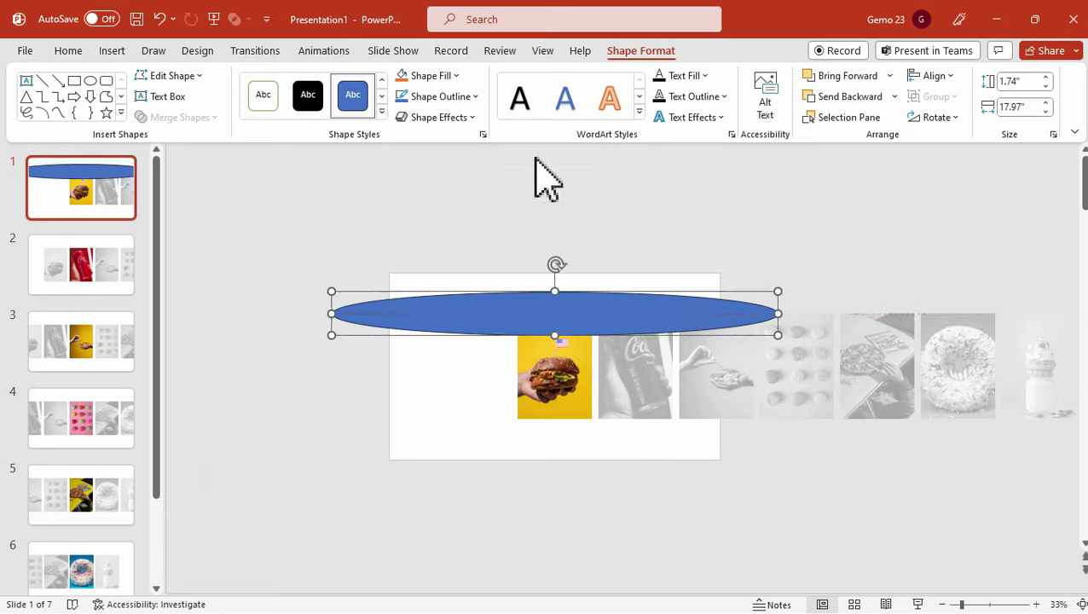
pyautogui.moveTo(578, 302)
pyautogui.mouseDown()
pyautogui.moveTo(578, 291)
pyautogui.moveTo(558, 293)
pyautogui.mouseUp()
# Give the ellipse no outline and a white fill
pyautogui.click(442, 96)
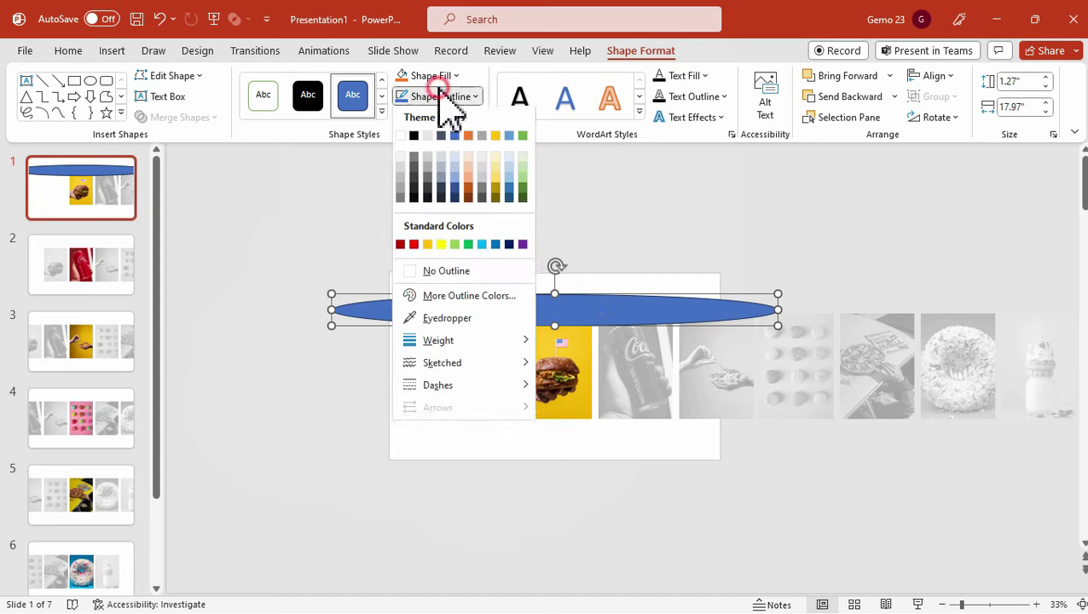
pyautogui.click(452, 273)
pyautogui.click(428, 76)
pyautogui.click(401, 116)
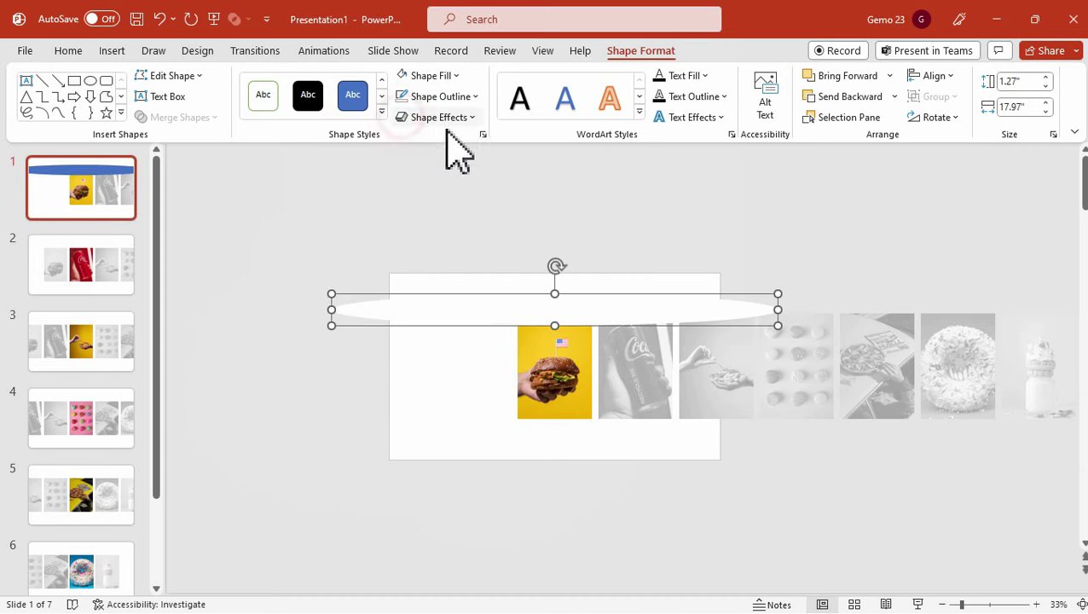
# Copy the white ellipse and place the duplicate over the bottom edge of the photos
pyautogui.rightClick(575, 307)
pyautogui.click(635, 166)
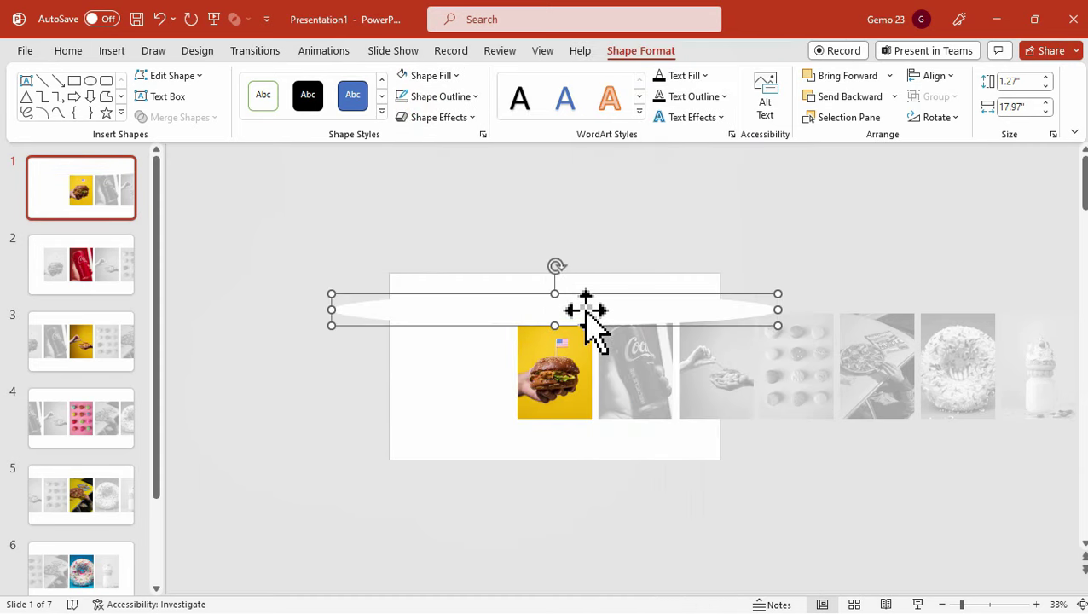
pyautogui.click(556, 482)
pyautogui.hotkey('ctrl', 'v')
pyautogui.moveTo(607, 337); pyautogui.dragTo(603, 432)
# Select the top and bottom white ellipses on slide 1 and copy them
pyautogui.click(808, 230)
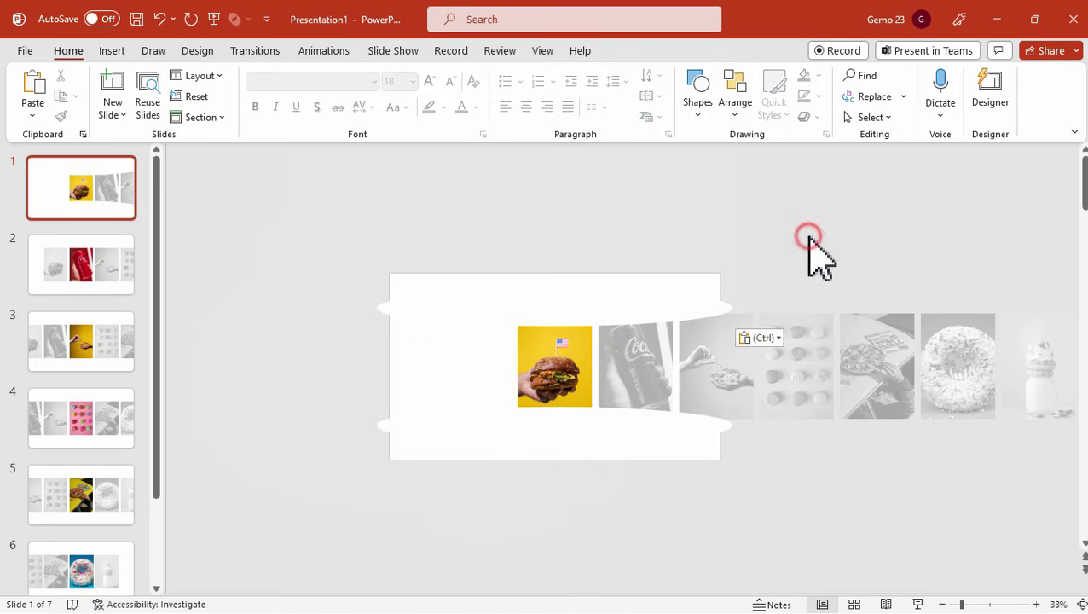
pyautogui.click(637, 306)
pyautogui.keyDown('ctrl'); pyautogui.click(506, 435); pyautogui.keyUp('ctrl')
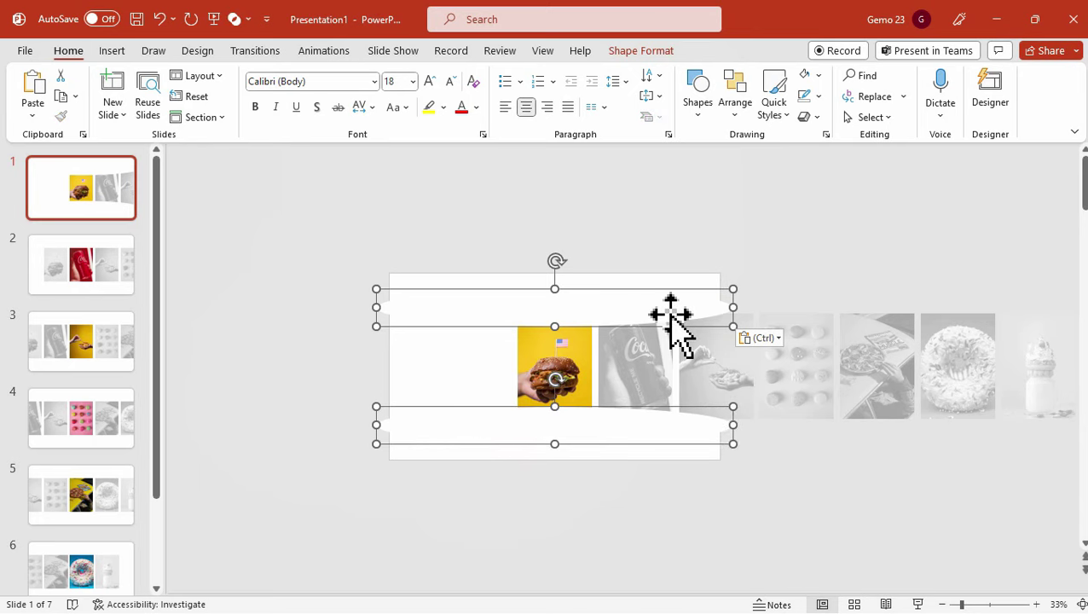
pyautogui.click(775, 270)
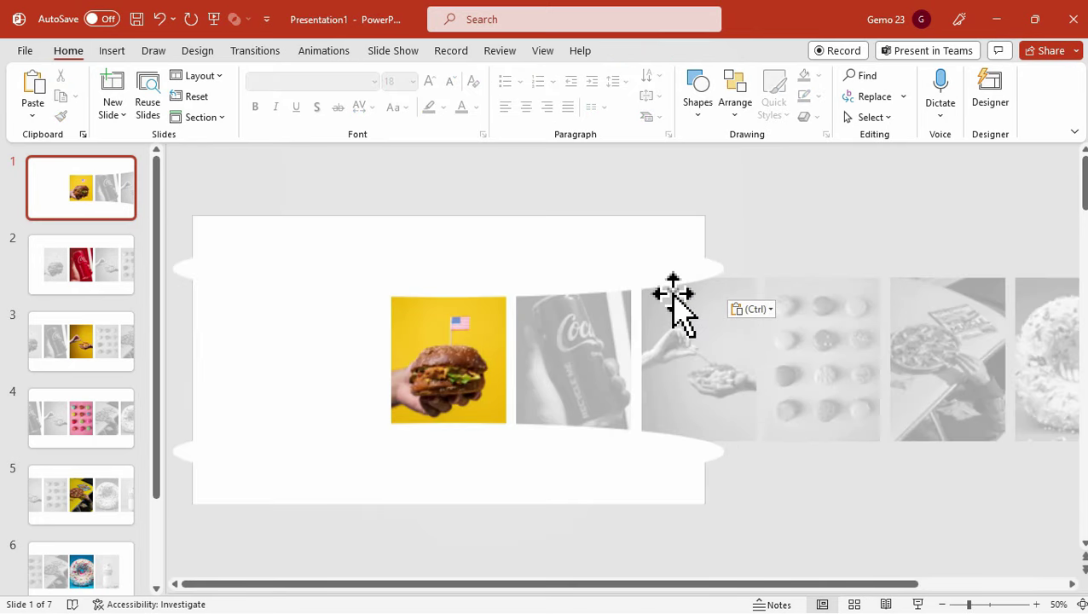
pyautogui.click(641, 303)
pyautogui.keyDown('ctrl'); pyautogui.click(570, 408); pyautogui.keyUp('ctrl')
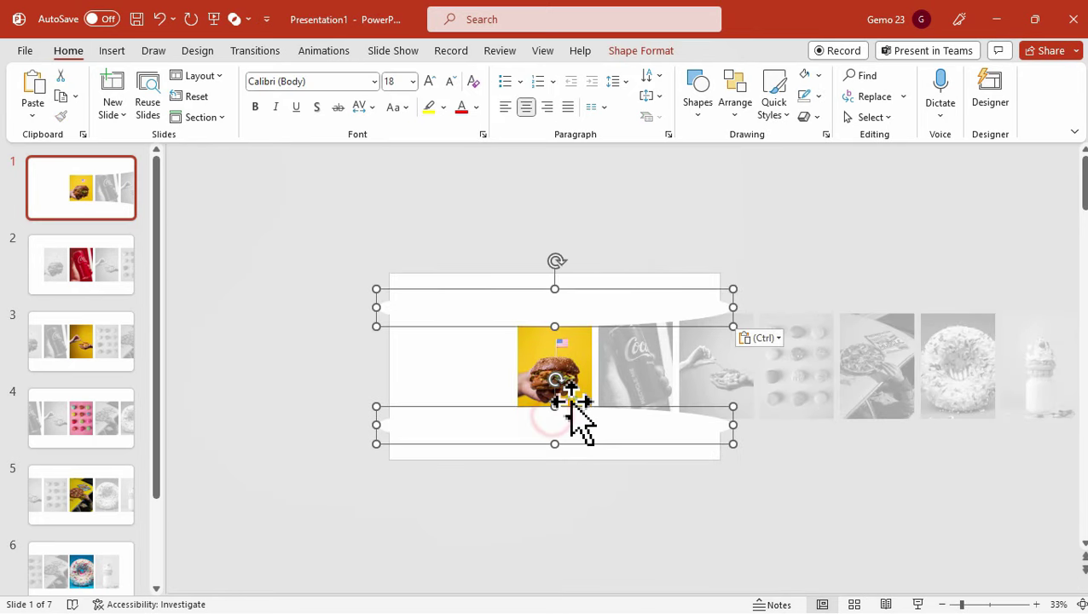
pyautogui.rightClick(456, 430)
pyautogui.click(522, 130)
# Paste the two white ellipses onto slides 2, 3 and 4
pyautogui.click(68, 281)
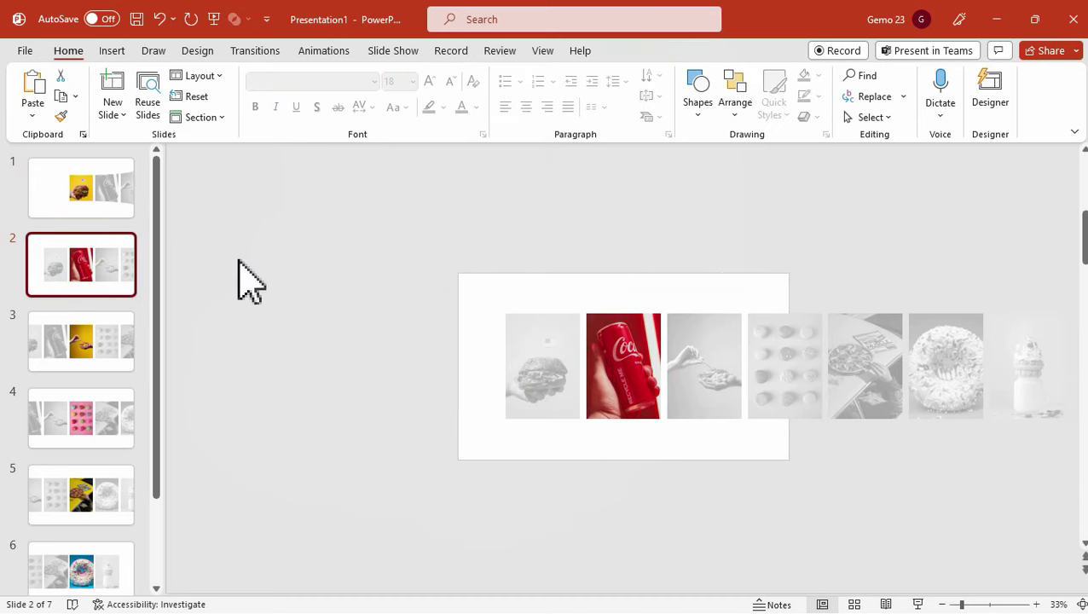
pyautogui.hotkey('ctrl', 'v')
pyautogui.press('pagedown')
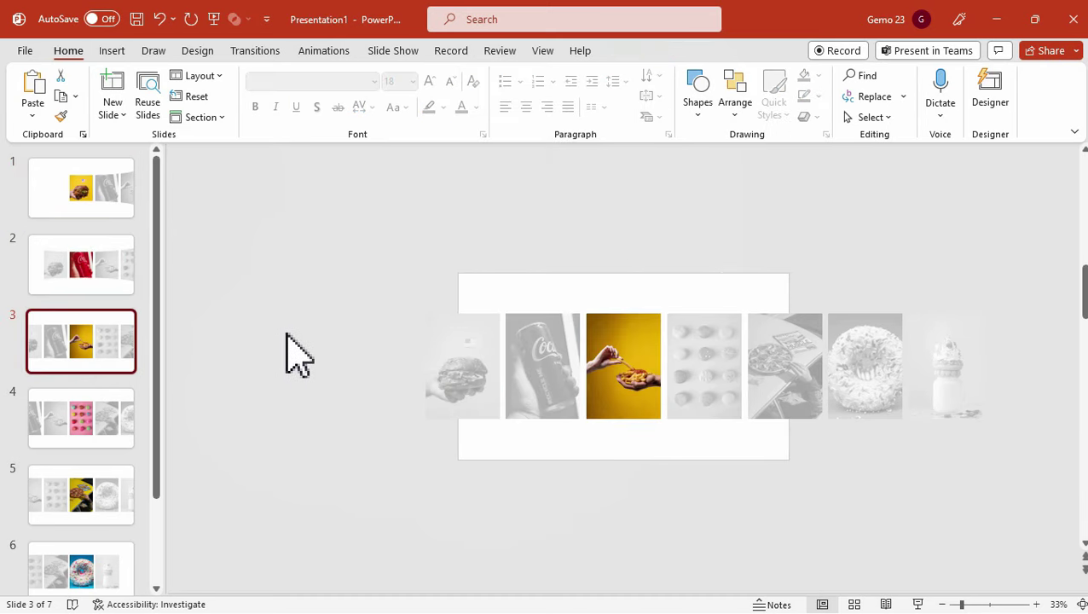
pyautogui.hotkey('ctrl', 'v')
pyautogui.click(114, 442)
pyautogui.hotkey('ctrl', 'v')
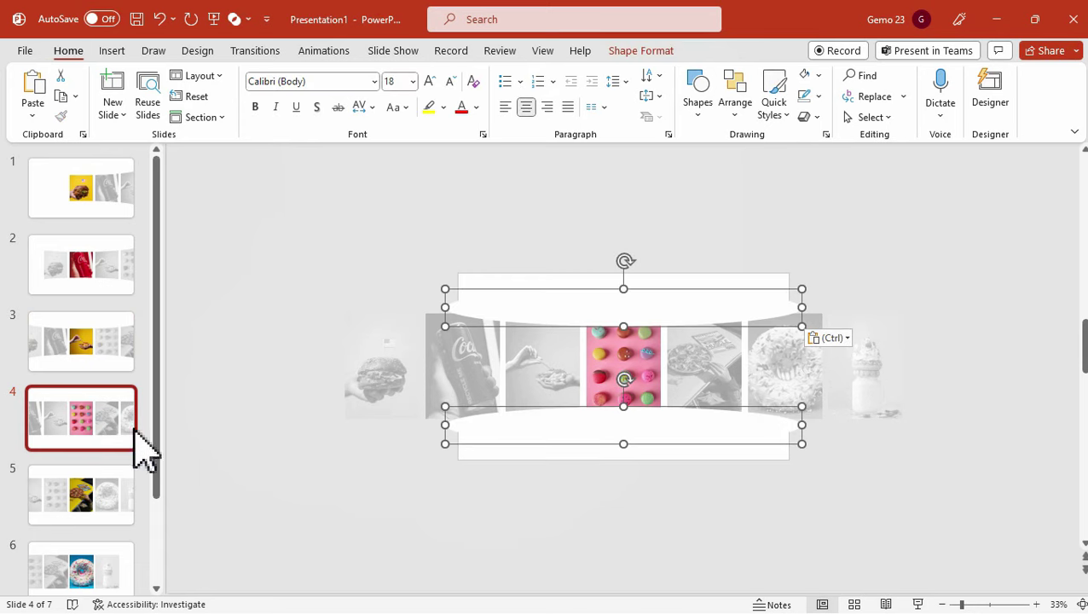
# Paste the two white ellipses onto slides 5, 6 and 7
pyautogui.click(97, 503)
pyautogui.hotkey('ctrl', 'v')
pyautogui.scroll(-1, 52, 563)
pyautogui.click(86, 525)
pyautogui.hotkey('ctrl', 'v')
pyautogui.scroll(-1, 61, 522)
pyautogui.click(92, 539)
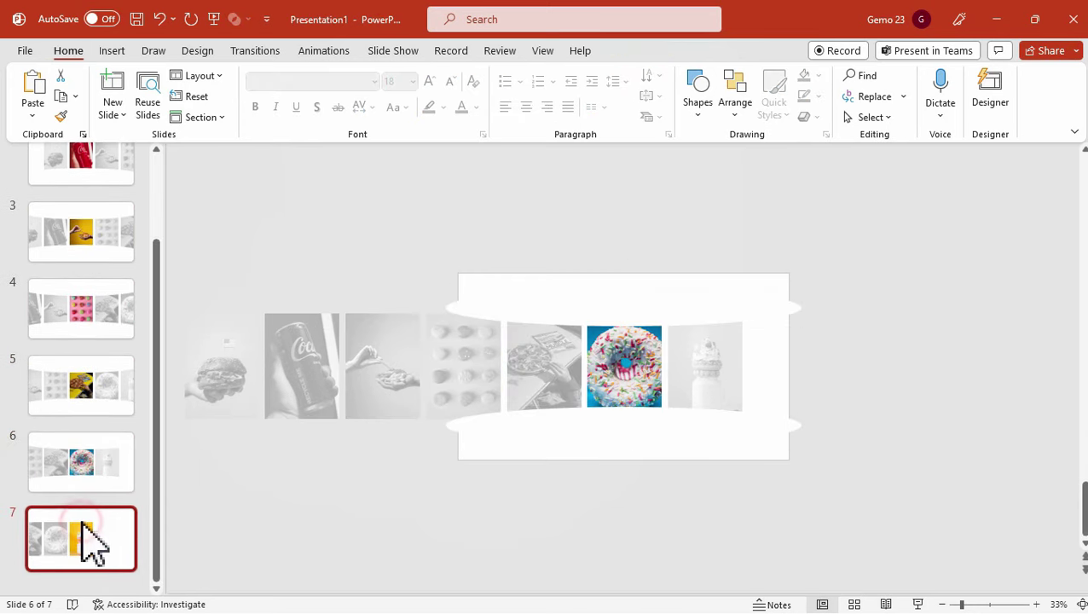
pyautogui.hotkey('ctrl', 'v')
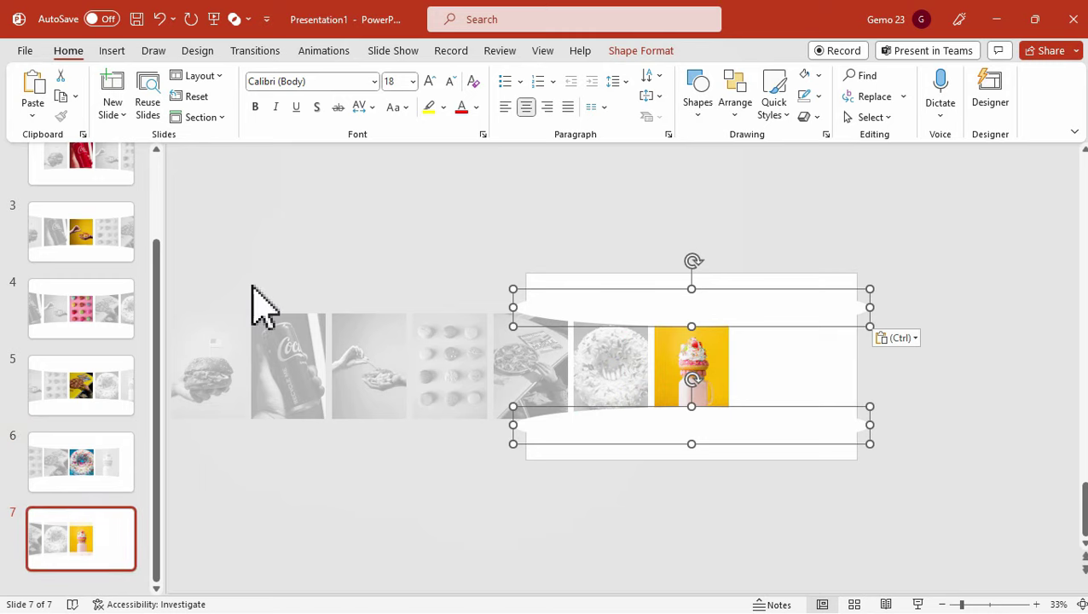
pyautogui.click(372, 53)
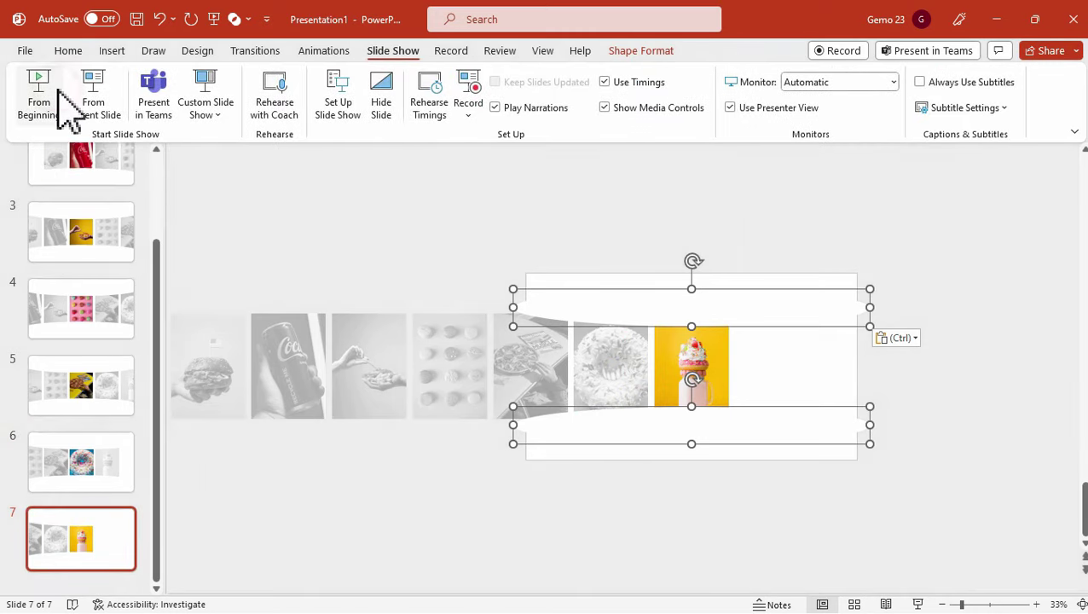
# Play the slide show from the beginning, advance four slides, step back three, then exit
pyautogui.click(38, 96)
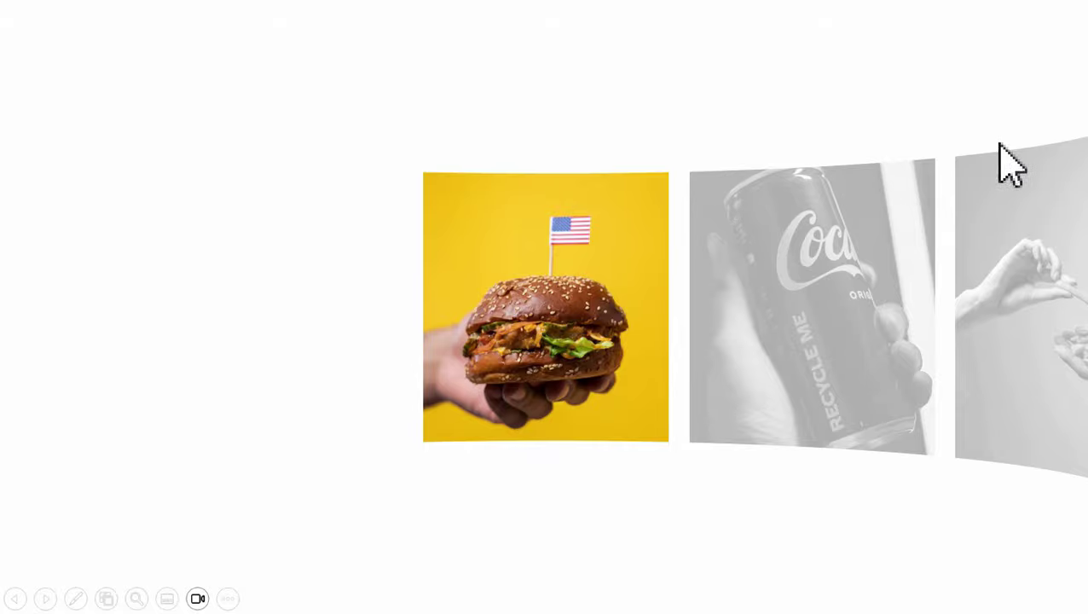
pyautogui.click(46, 599)
pyautogui.click(44, 599)
pyautogui.click(45, 598)
pyautogui.click(44, 598)
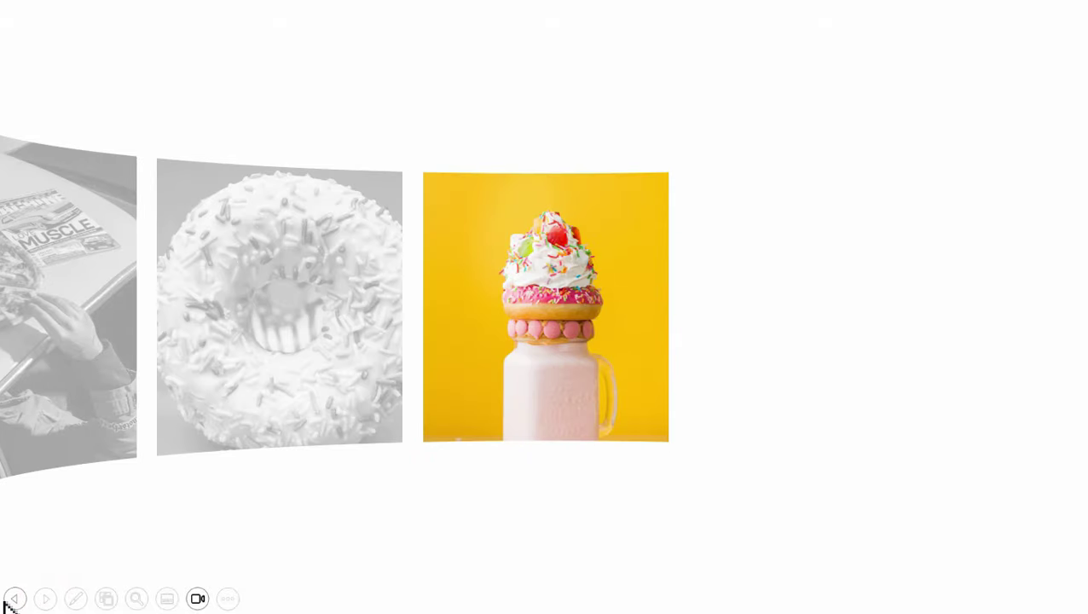
pyautogui.click(12, 600)
pyautogui.click(13, 601)
pyautogui.click(12, 601)
pyautogui.click(13, 600)
pyautogui.click(12, 601)
pyautogui.click(13, 601)
pyautogui.press('Escape')
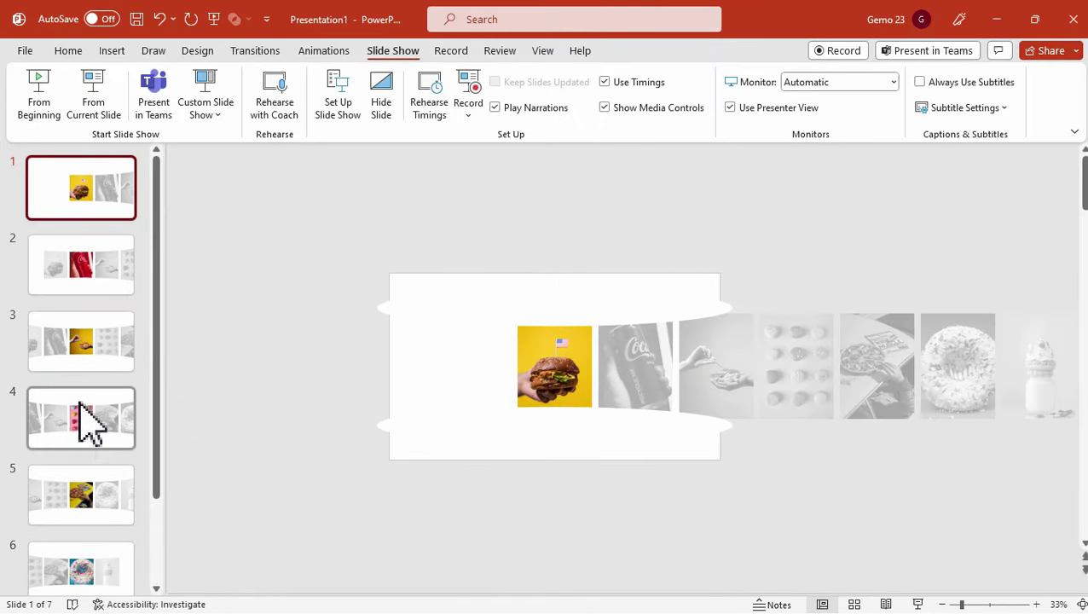
# Apply the Morph transition to the slides, then play the slide show from the first slide
pyautogui.click(254, 51)
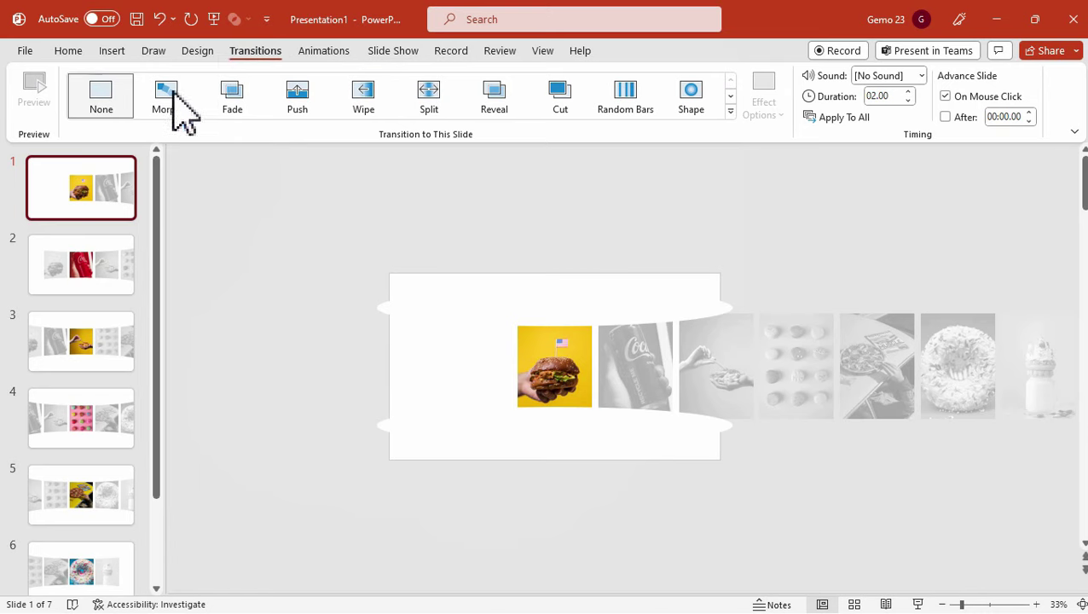
pyautogui.click(177, 107)
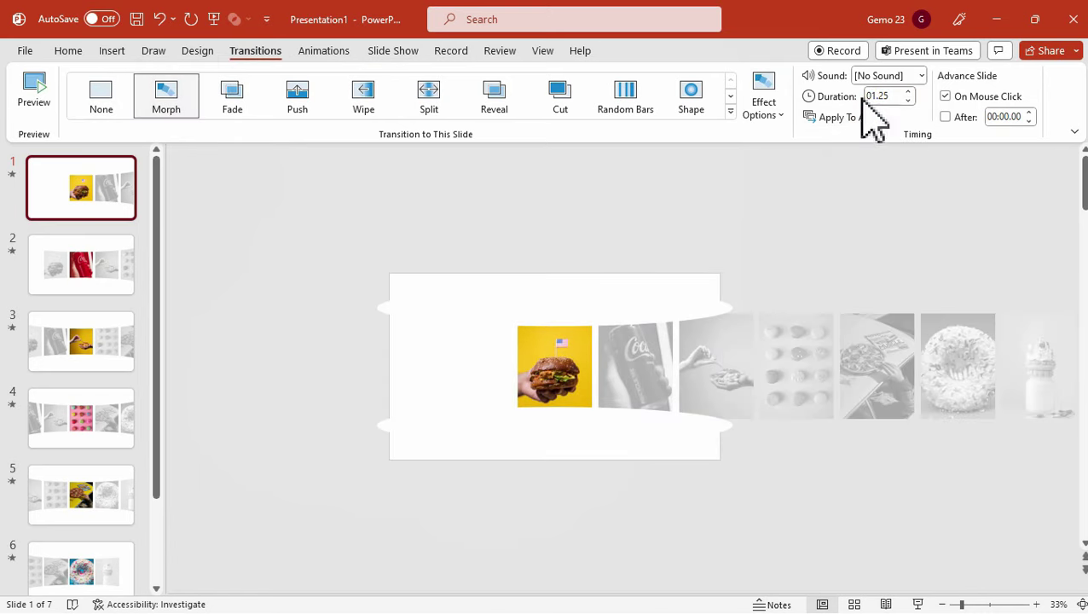
pyautogui.click(384, 51)
pyautogui.click(51, 101)
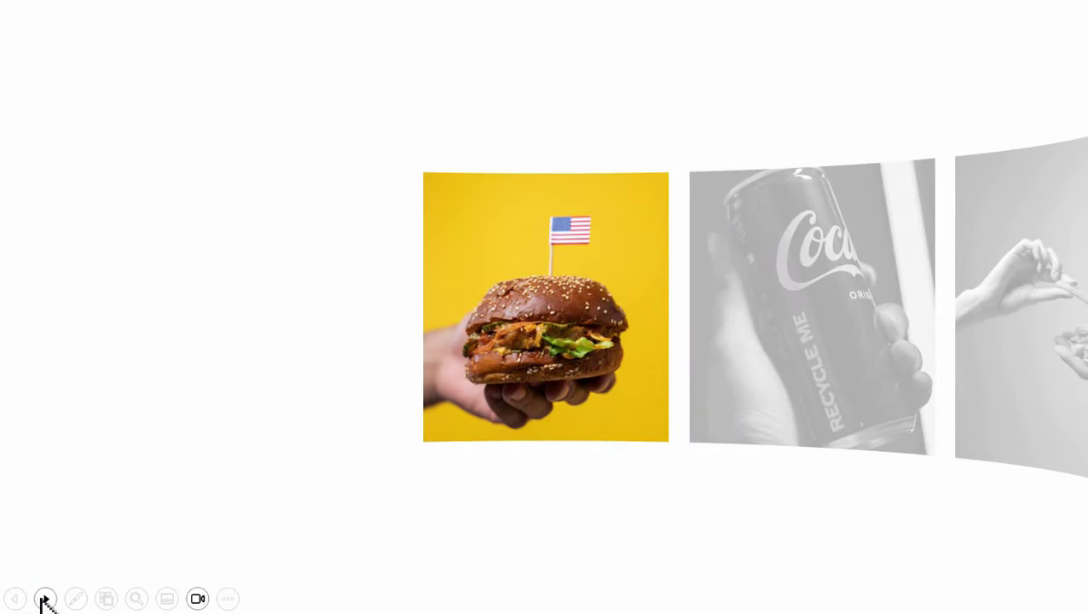
# Click through the morphing carousel slides, end the show, and return to slide 1
pyautogui.click(43, 600)
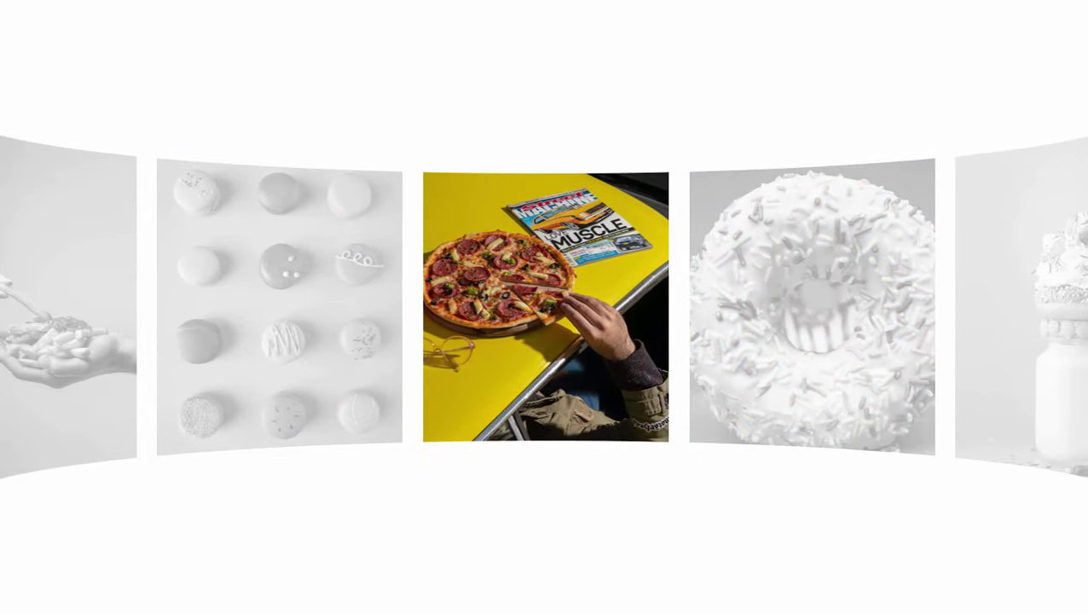
pyautogui.click(15, 600)
pyautogui.click(15, 600)
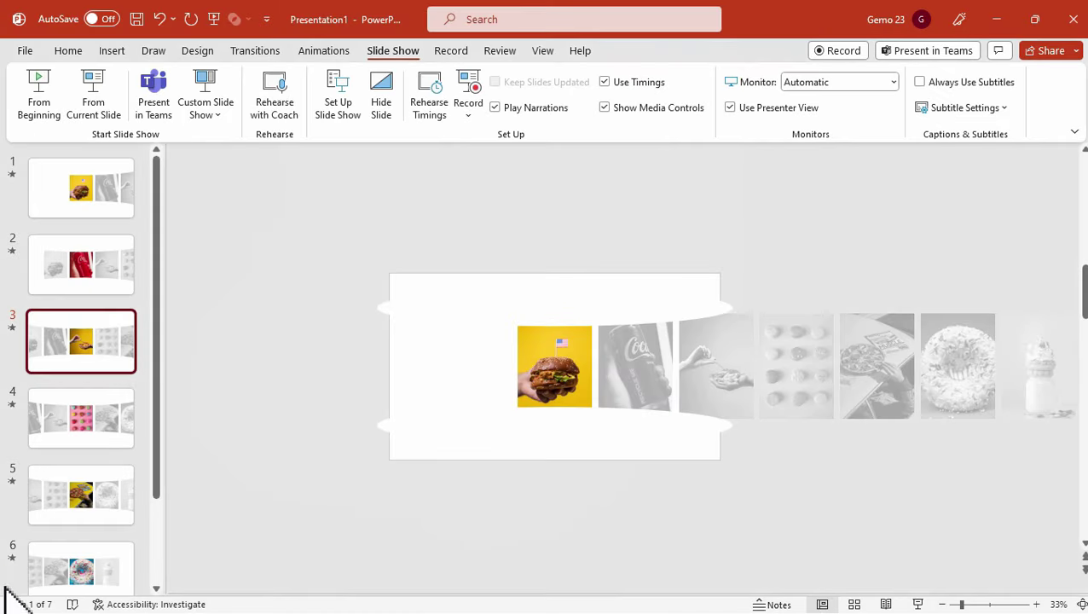
pyautogui.press('Escape')
pyautogui.click(65, 215)
# Paste the OUR MENU title and FRIES label boxes onto slides 1, 2 and 3
pyautogui.scroll(2, 612, 396)
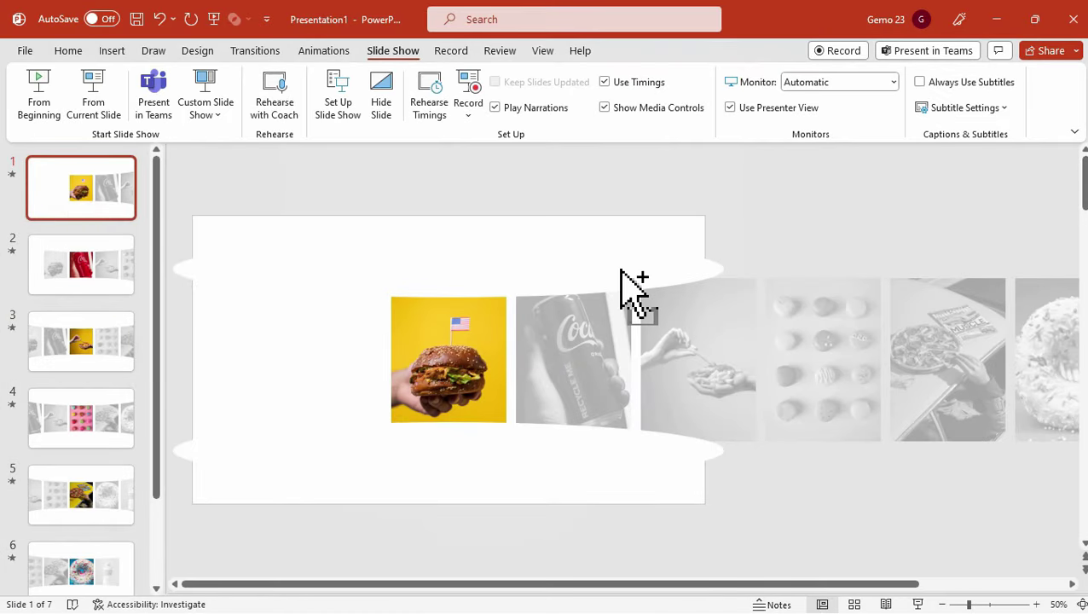
pyautogui.hotkey('ctrl', 'v')
pyautogui.click(554, 206)
pyautogui.click(525, 263)
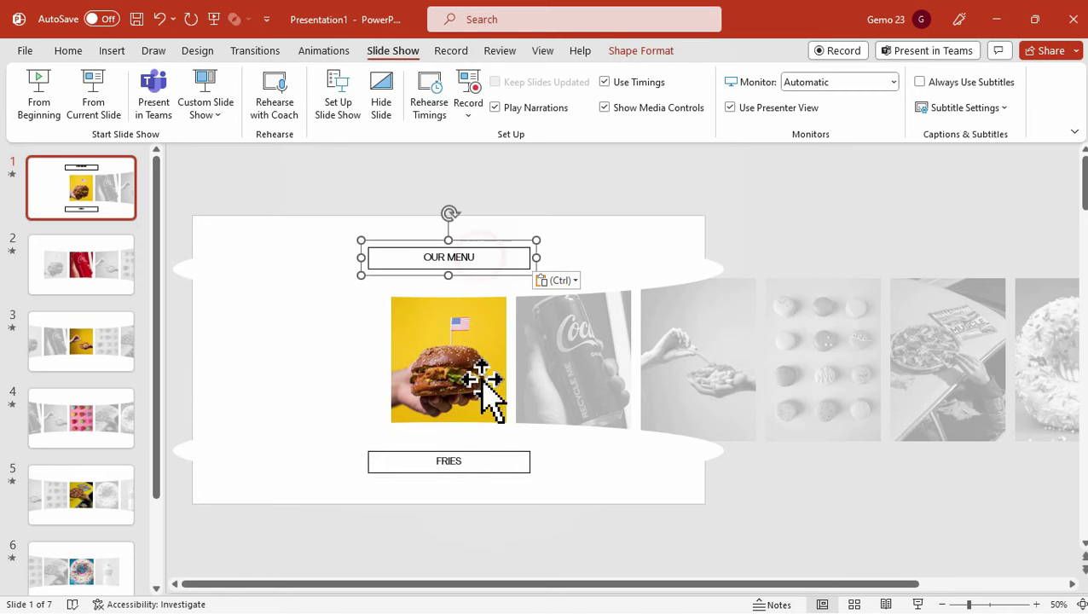
pyautogui.click(487, 461)
pyautogui.click(109, 277)
pyautogui.hotkey('ctrl', 'v')
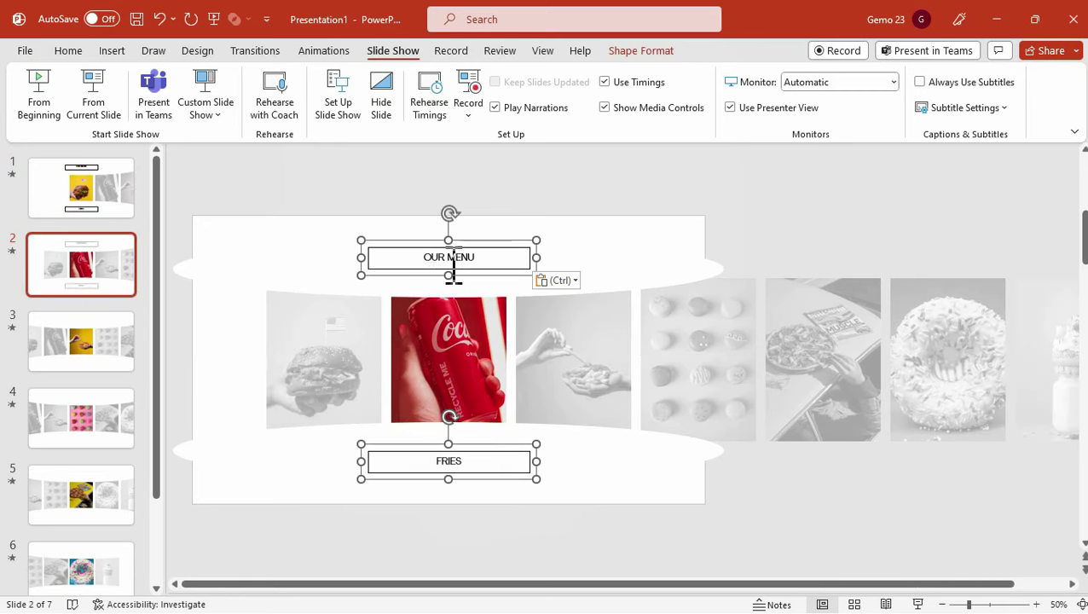
pyautogui.keyDown('shift'); pyautogui.click(458, 461); pyautogui.keyUp('shift')
pyautogui.doubleClick(458, 462)
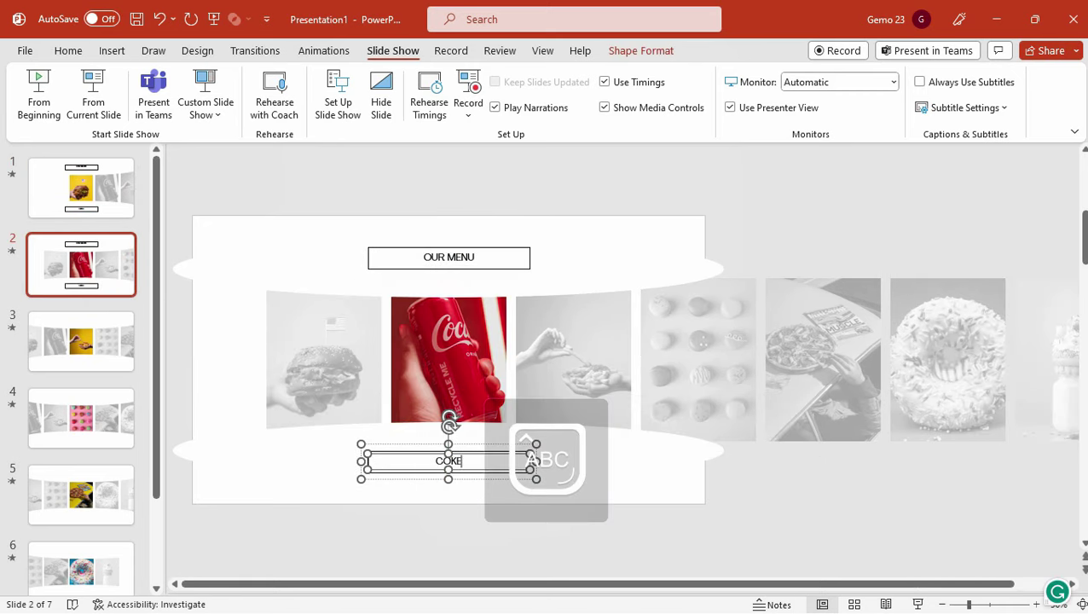
pyautogui.click(88, 352)
pyautogui.hotkey('ctrl', 'v')
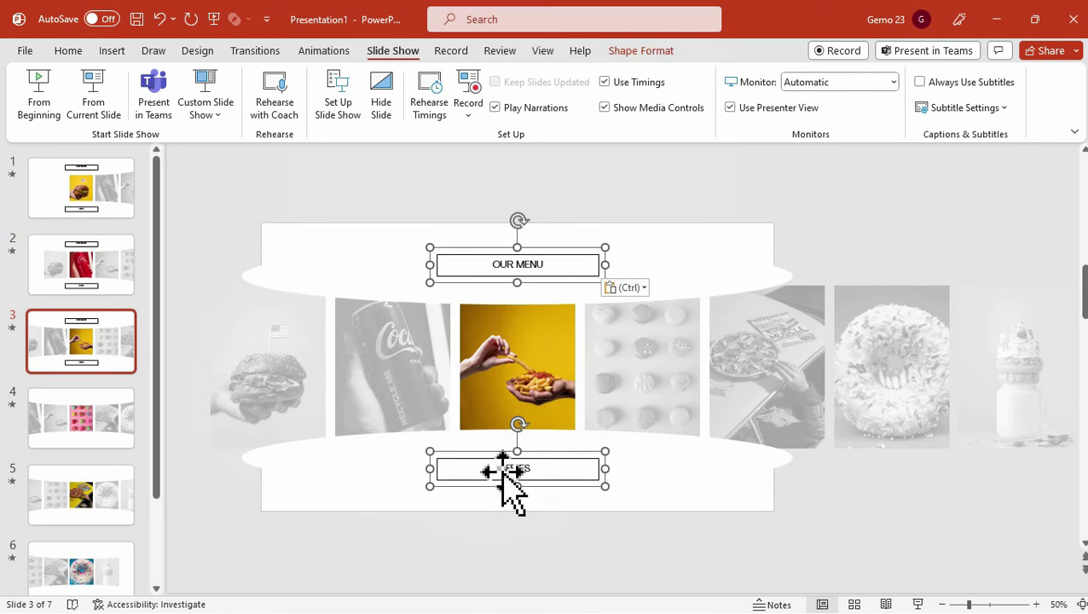
# Rename the slide 1 food label from FRIES to BURGER
pyautogui.click(101, 205)
pyautogui.click(448, 466)
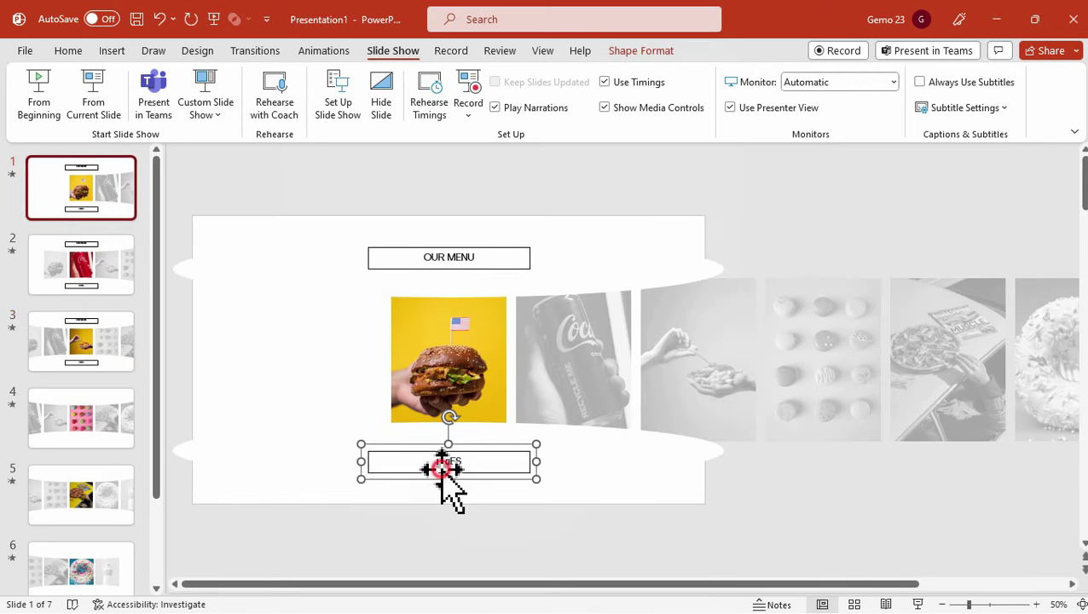
pyautogui.doubleClick(450, 461)
pyautogui.write('BURGER')
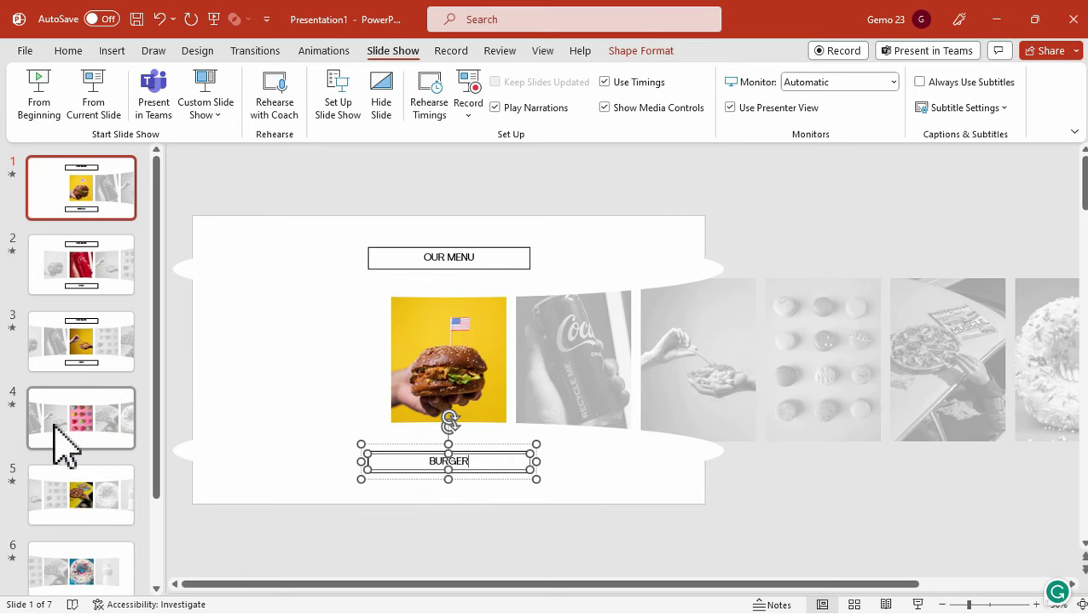
# Paste the title and label boxes onto slides 4 and 5, labelled MACARON and PIZZA
pyautogui.click(64, 443)
pyautogui.hotkey('ctrl', 'v')
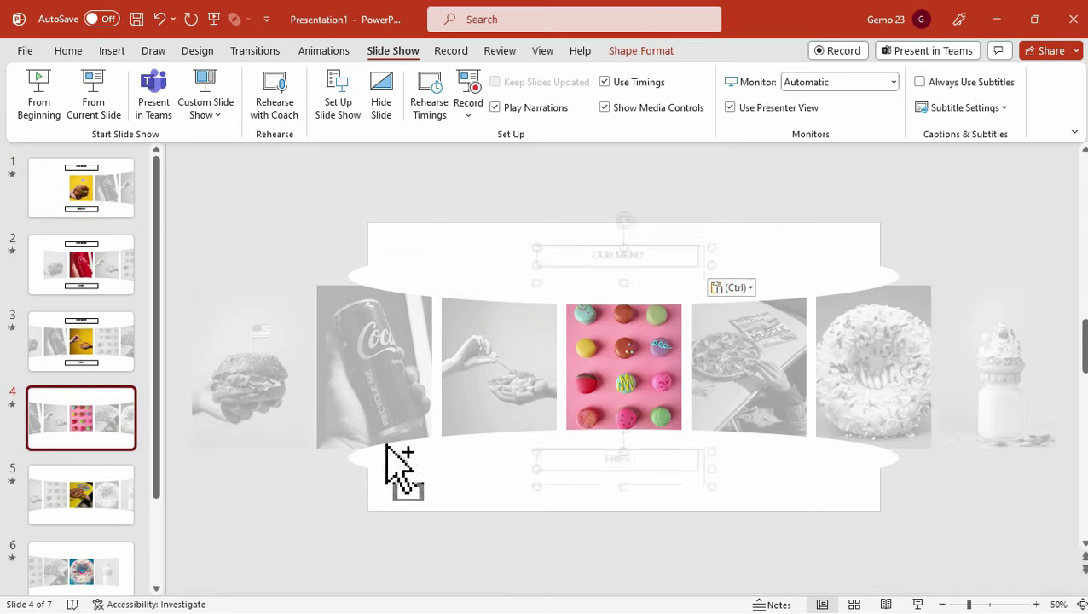
pyautogui.doubleClick(624, 467)
pyautogui.write('MACARON')
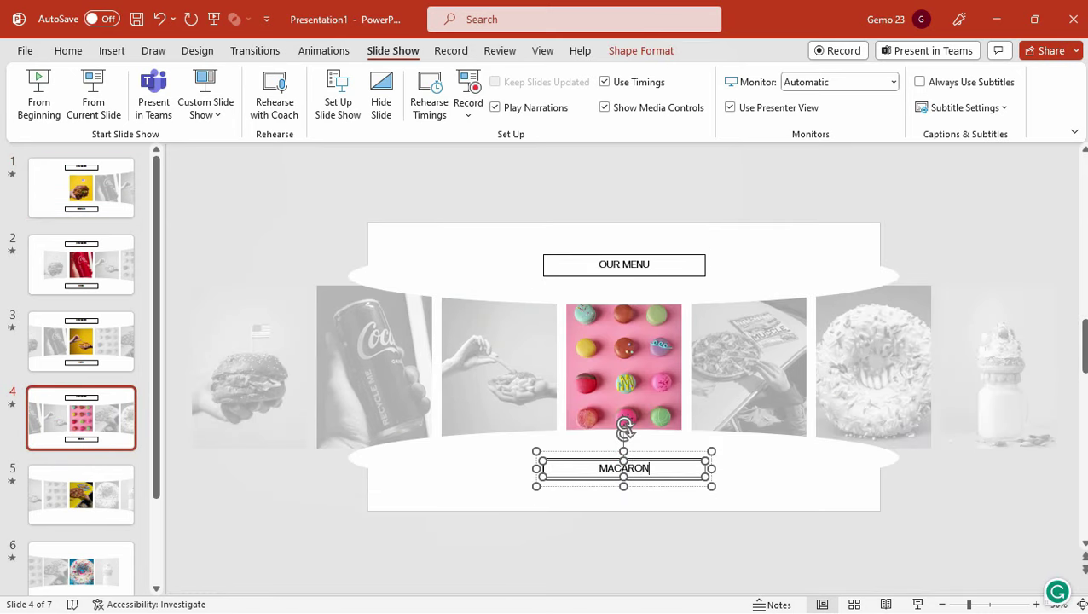
pyautogui.click(107, 511)
pyautogui.hotkey('ctrl', 'v')
pyautogui.doubleClick(729, 467)
pyautogui.write('PIZZA')
# Paste the title and label boxes onto slides 6 and 7, labelled DONUT and SMOOTHIES
pyautogui.click(110, 554)
pyautogui.hotkey('ctrl', 'v')
pyautogui.doubleClick(802, 461)
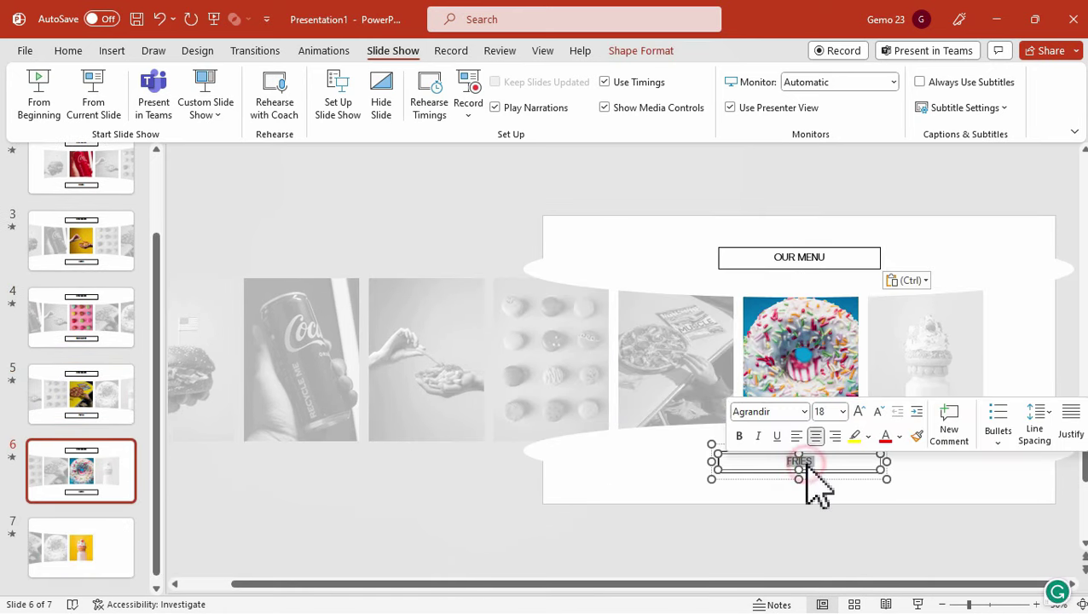
pyautogui.write('DONU')
pyautogui.click(102, 546)
pyautogui.hotkey('ctrl', 'v')
pyautogui.doubleClick(799, 461)
pyautogui.write('SM')
pyautogui.click(442, 176)
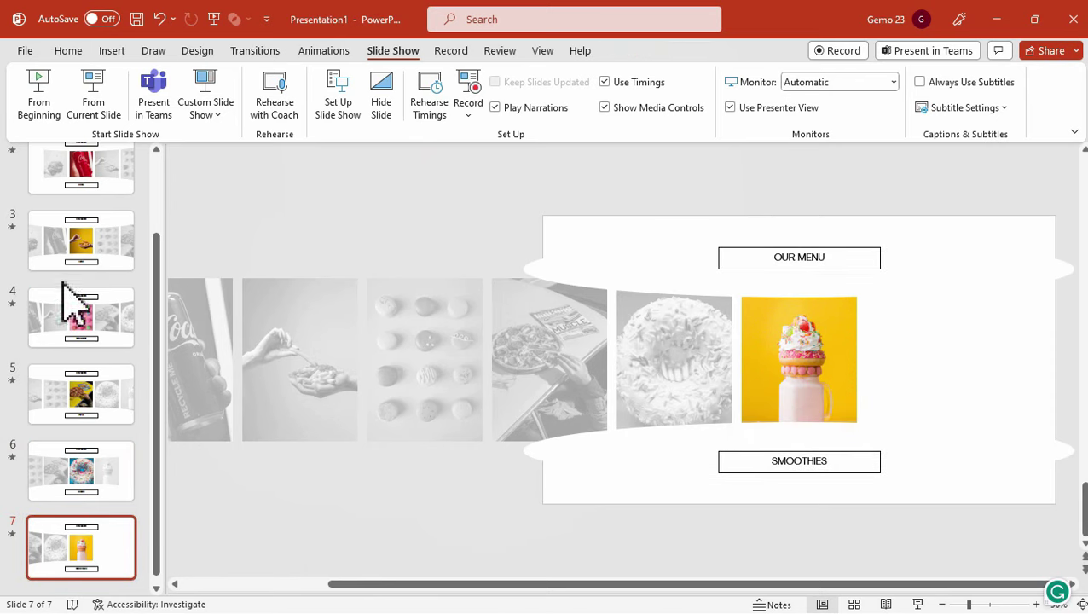
pyautogui.scroll(2, 51, 303)
pyautogui.click(87, 209)
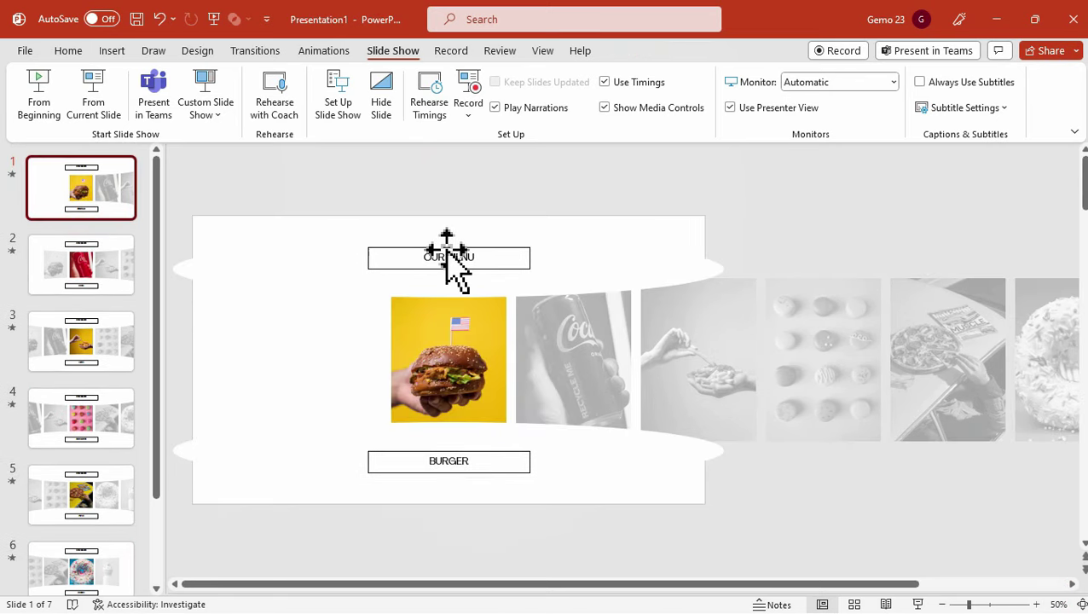
# Insert two arrow icons from the icon library and drag them onto slide 1
pyautogui.click(112, 50)
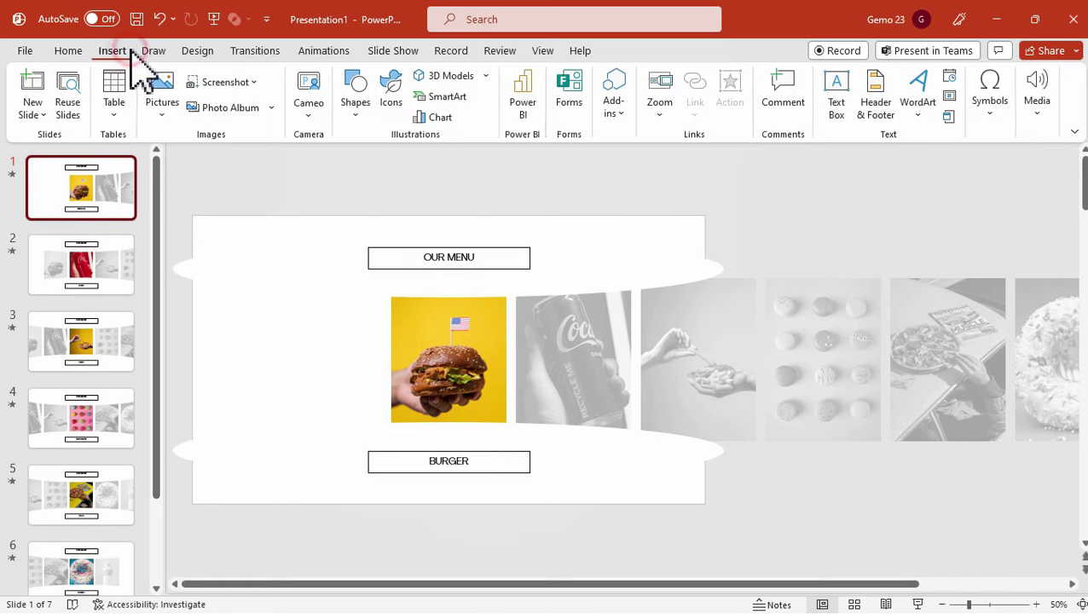
pyautogui.click(392, 93)
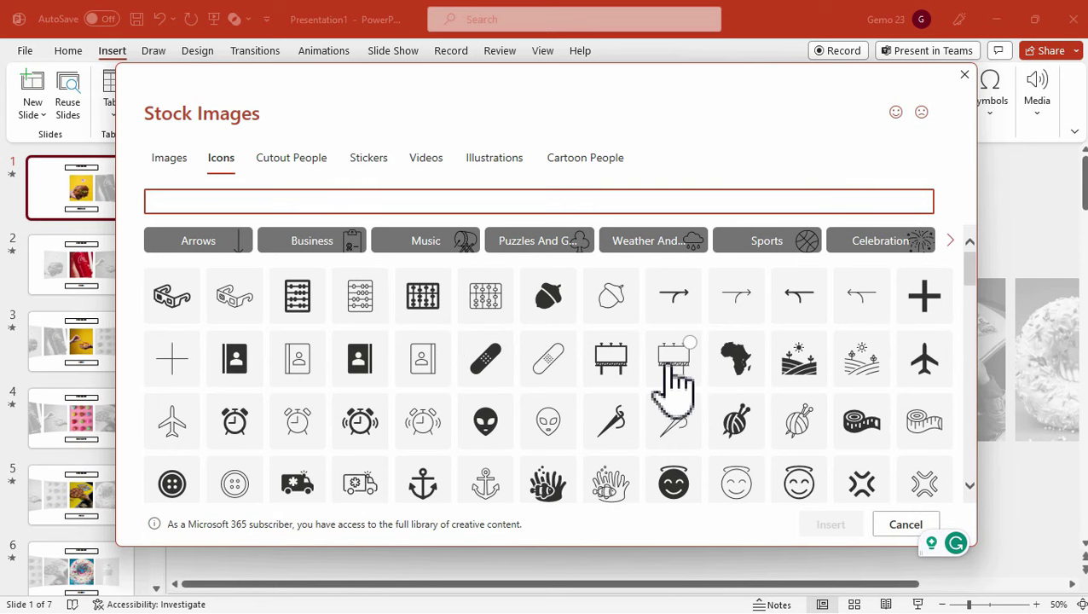
pyautogui.scroll(-3, 673, 384)
pyautogui.scroll(3, 443, 299)
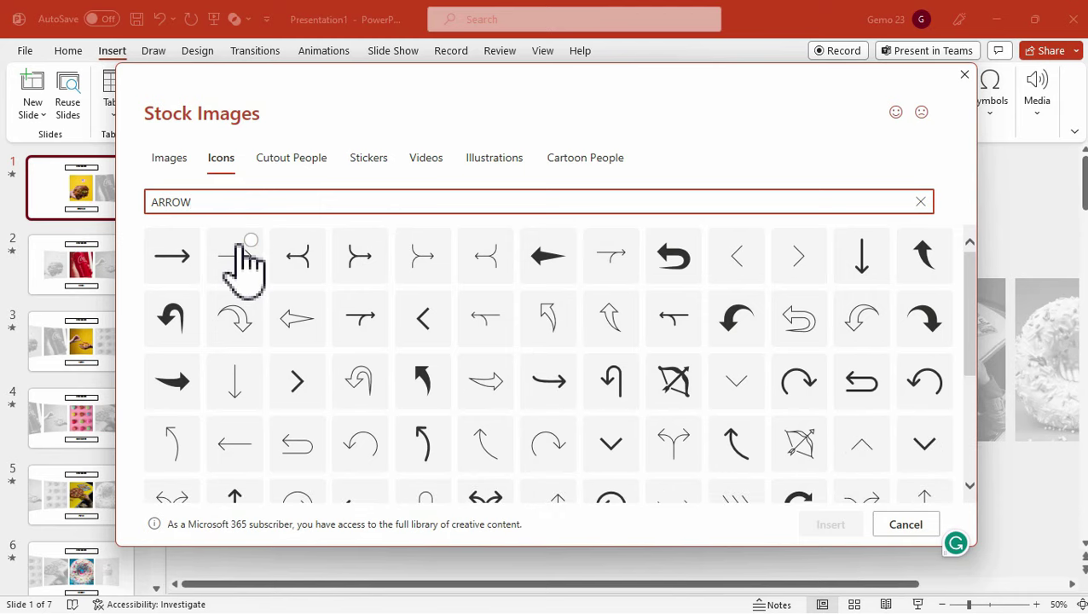
pyautogui.click(246, 264)
pyautogui.click(237, 445)
pyautogui.click(830, 524)
pyautogui.moveTo(451, 363); pyautogui.dragTo(465, 392)
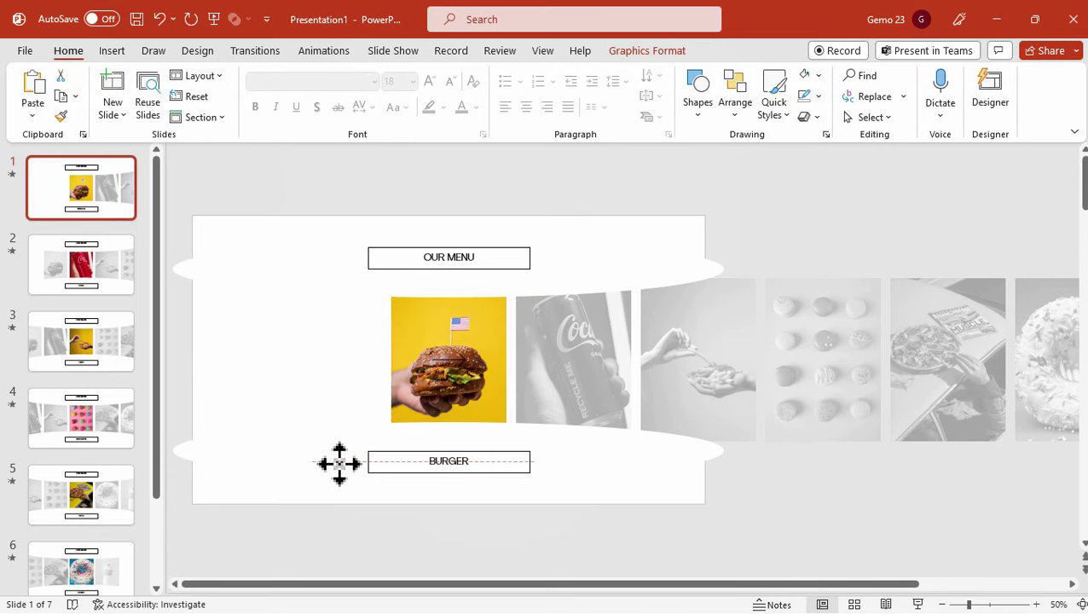
# Position one arrow left and the other right of the BURGER label
pyautogui.moveTo(340, 463); pyautogui.dragTo(338, 461)
pyautogui.moveTo(448, 371); pyautogui.dragTo(556, 463)
pyautogui.click(536, 533)
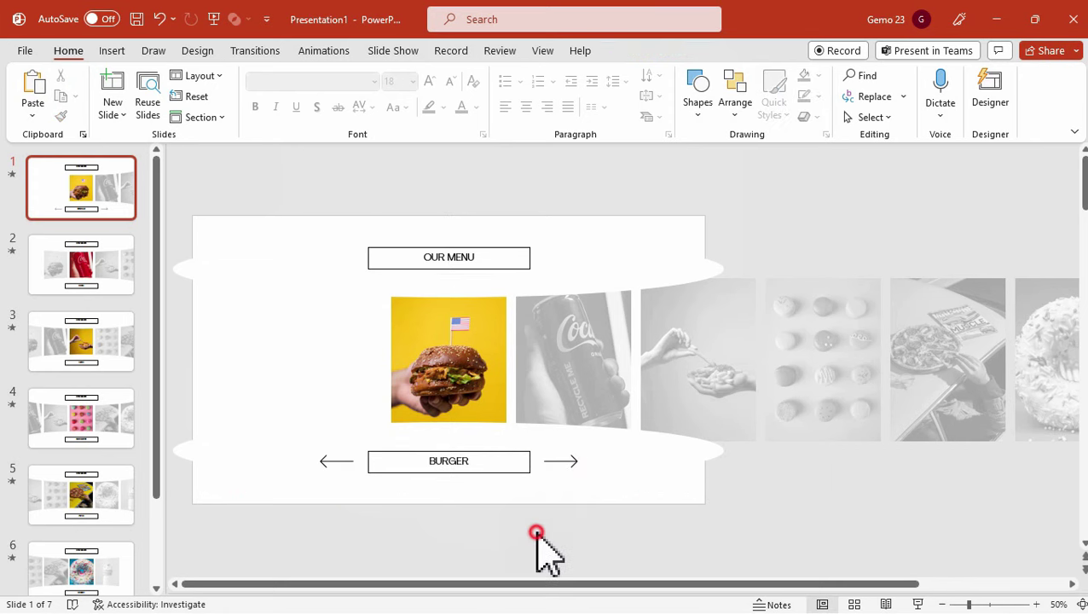
# Link the left arrow to the previous slide in this document
pyautogui.click(330, 465)
pyautogui.rightClick(331, 465)
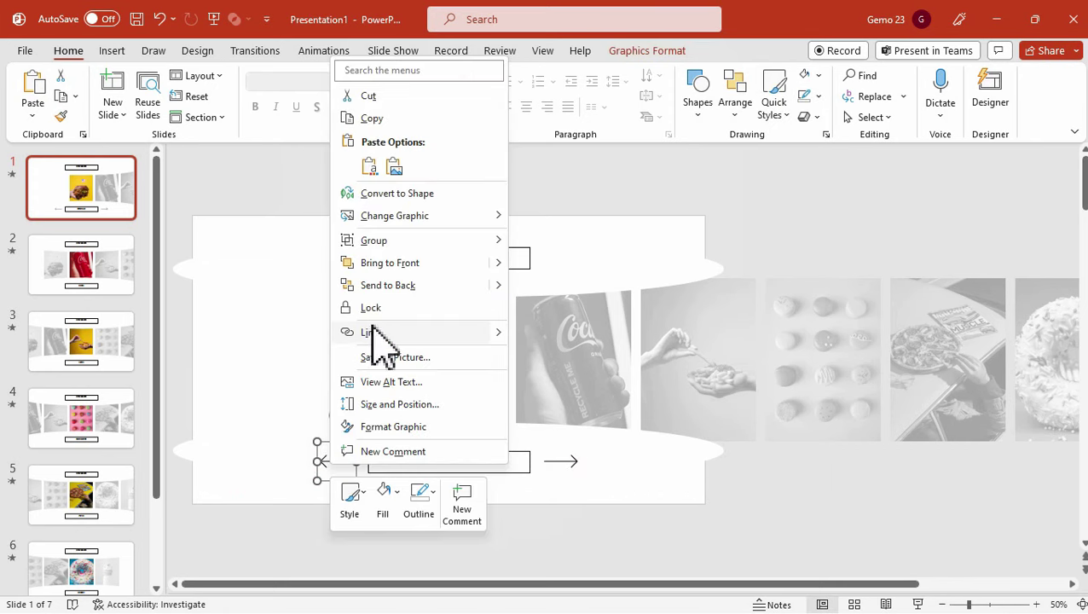
pyautogui.click(388, 334)
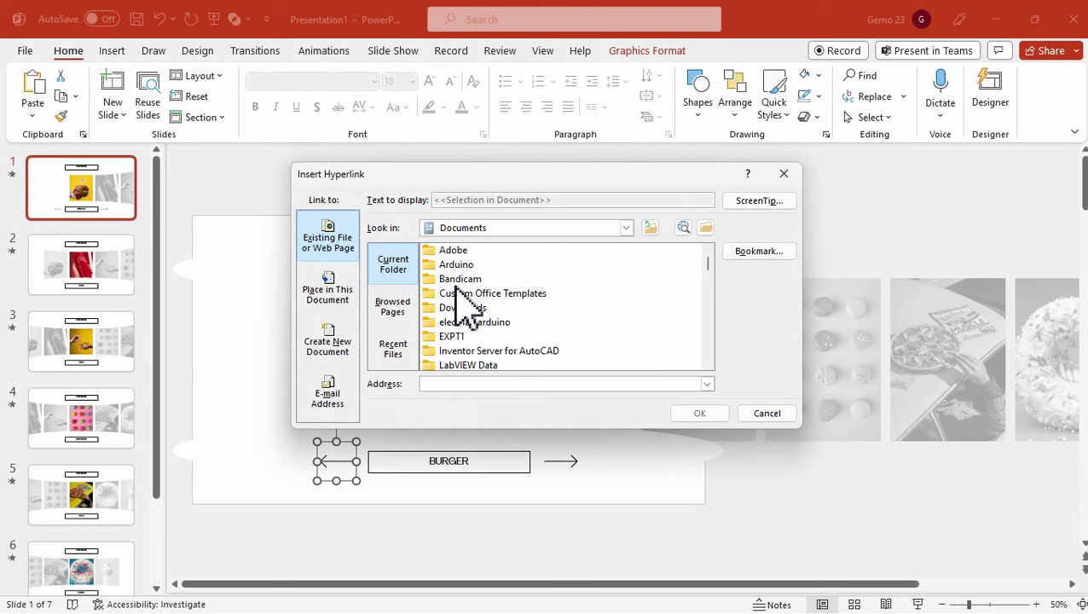
pyautogui.click(343, 290)
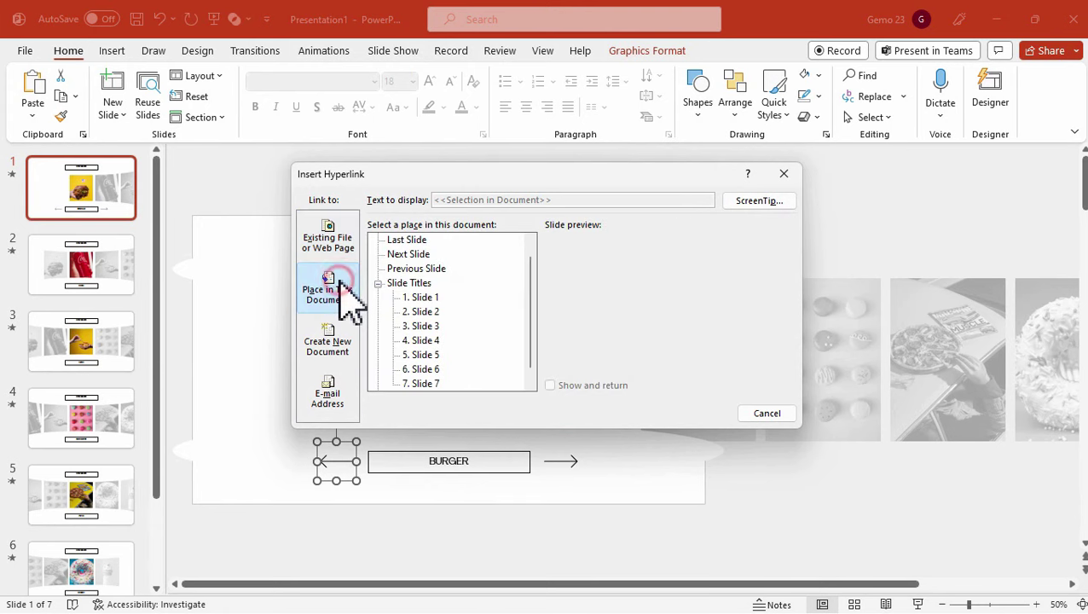
pyautogui.click(426, 271)
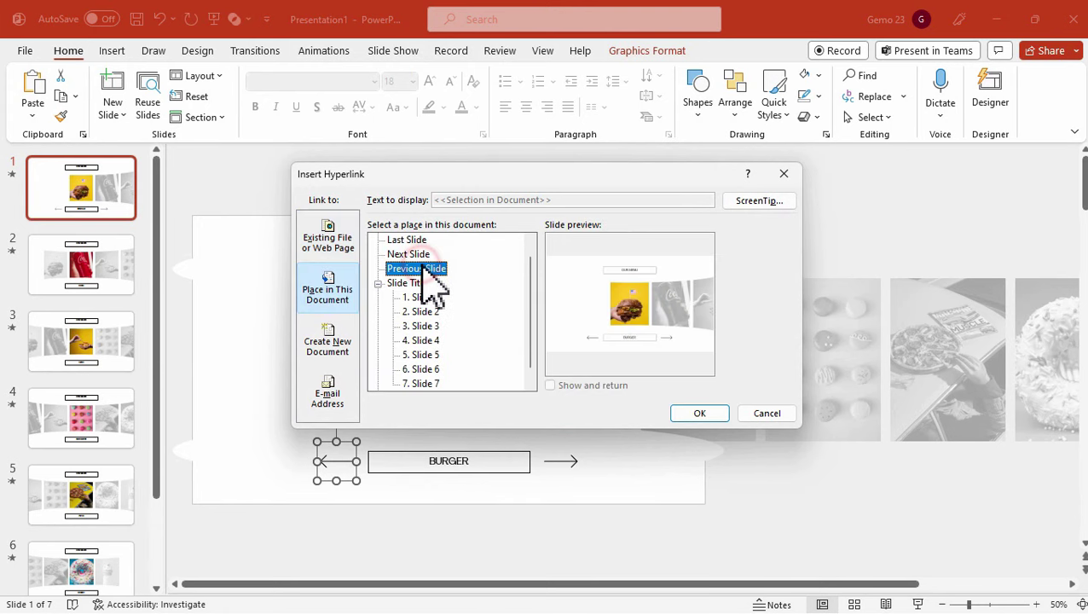
pyautogui.click(701, 413)
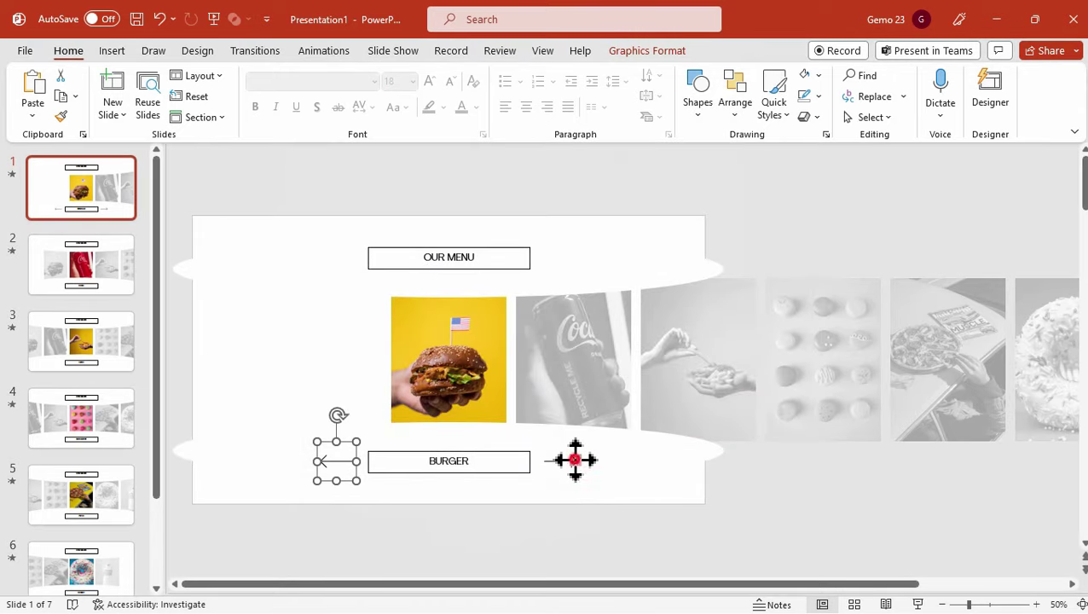
# Link the right arrow to the next slide
pyautogui.click(576, 461)
pyautogui.rightClick(583, 475)
pyautogui.click(627, 327)
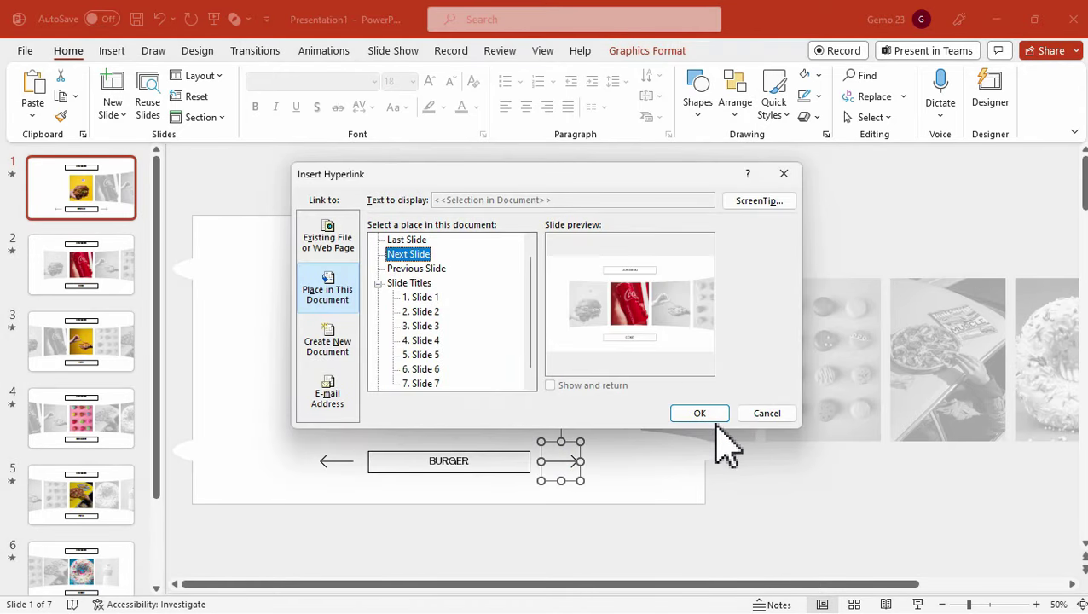
pyautogui.click(701, 414)
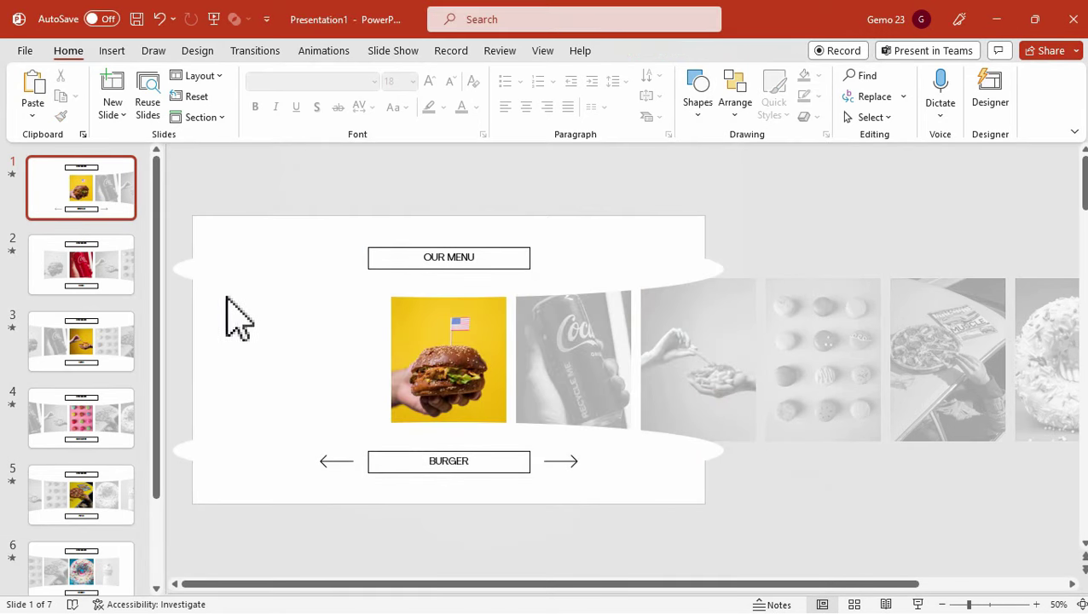
# Copy both linked arrows and paste them onto slide 3
pyautogui.click(350, 461)
pyautogui.keyDown('shift'); pyautogui.click(563, 467); pyautogui.keyUp('shift')
pyautogui.rightClick(559, 468)
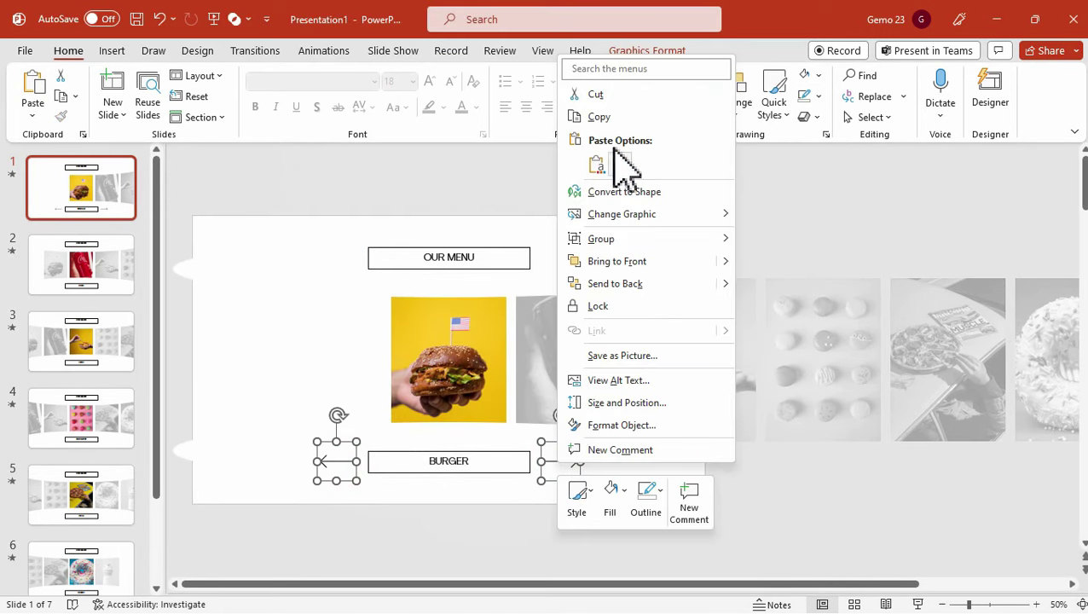
pyautogui.press('Escape')
pyautogui.press('Escape')
pyautogui.click(106, 290)
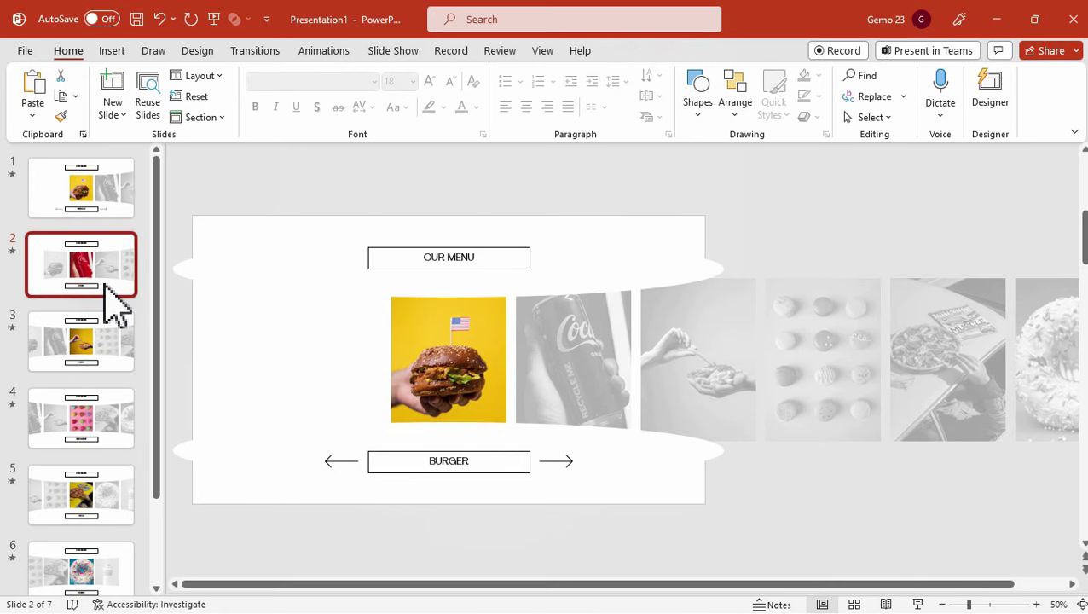
pyautogui.click(104, 357)
pyautogui.hotkey('ctrl', 'v')
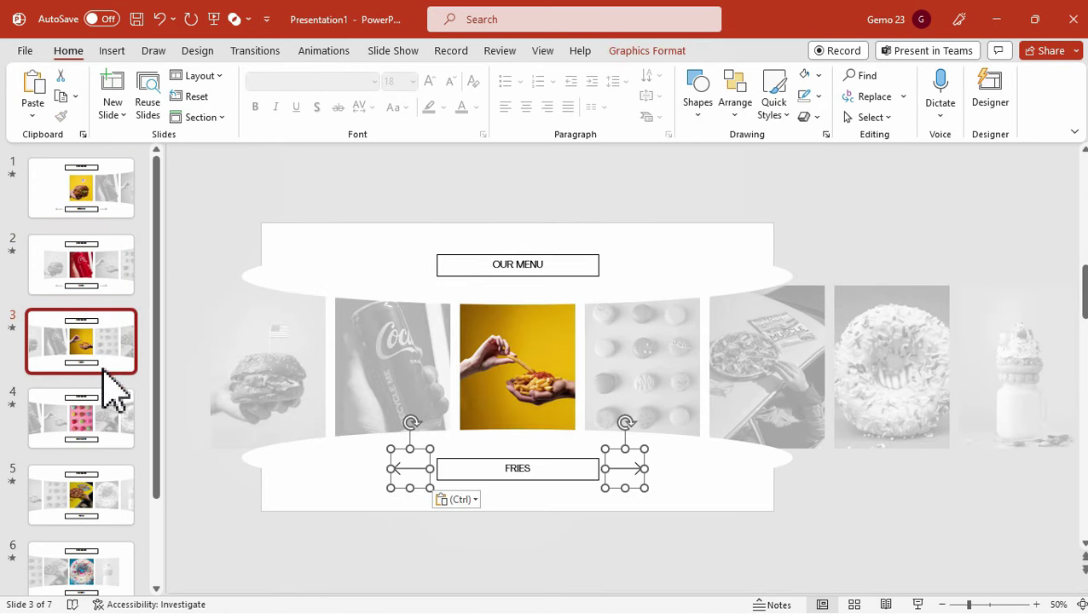
# Paste the linked arrows onto slides 4 through 7, then start the slide show from the beginning
pyautogui.click(100, 417)
pyautogui.hotkey('ctrl', 'v')
pyautogui.click(78, 503)
pyautogui.hotkey('ctrl', 'v')
pyautogui.click(85, 578)
pyautogui.hotkey('ctrl', 'v')
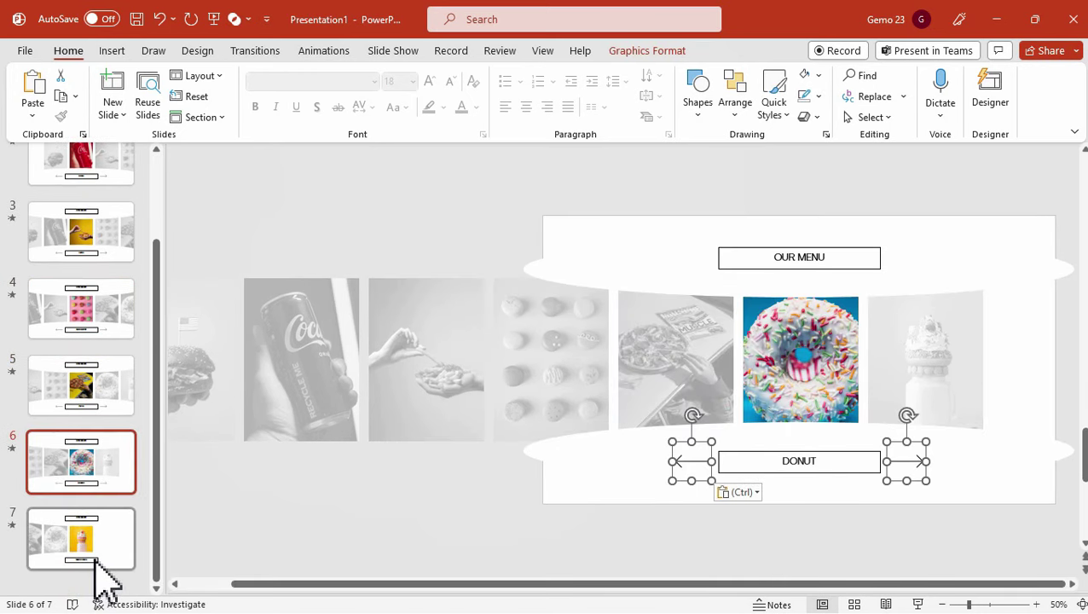
pyautogui.click(96, 580)
pyautogui.hotkey('ctrl', 'v')
pyautogui.click(392, 50)
pyautogui.click(39, 90)
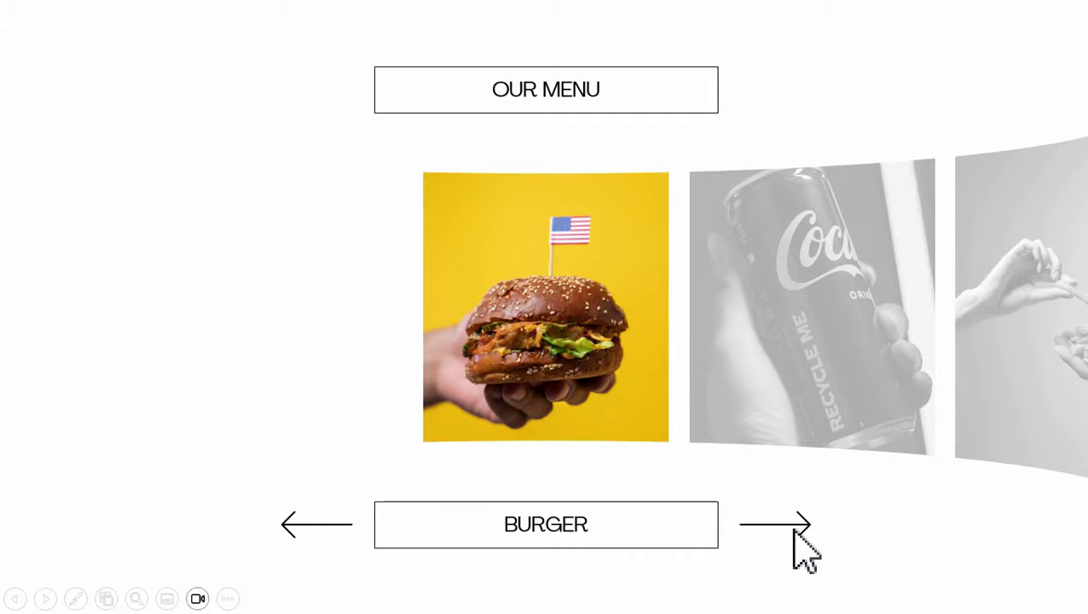
# Use the right arrow to advance to PIZZA, the left arrow back to FRIES, then exit the show
pyautogui.click(794, 529)
pyautogui.click(795, 530)
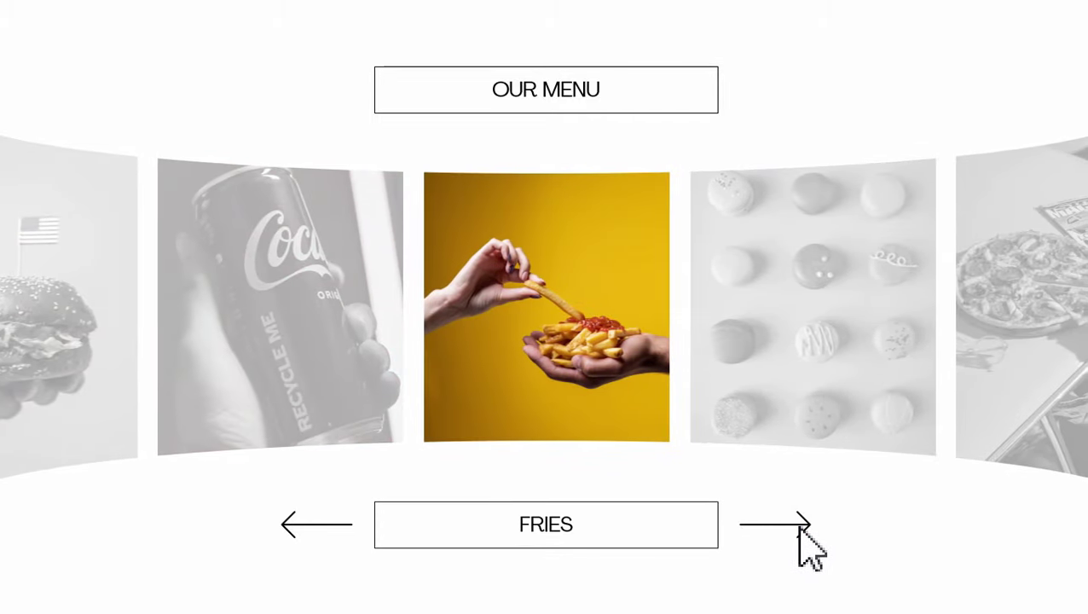
pyautogui.click(796, 529)
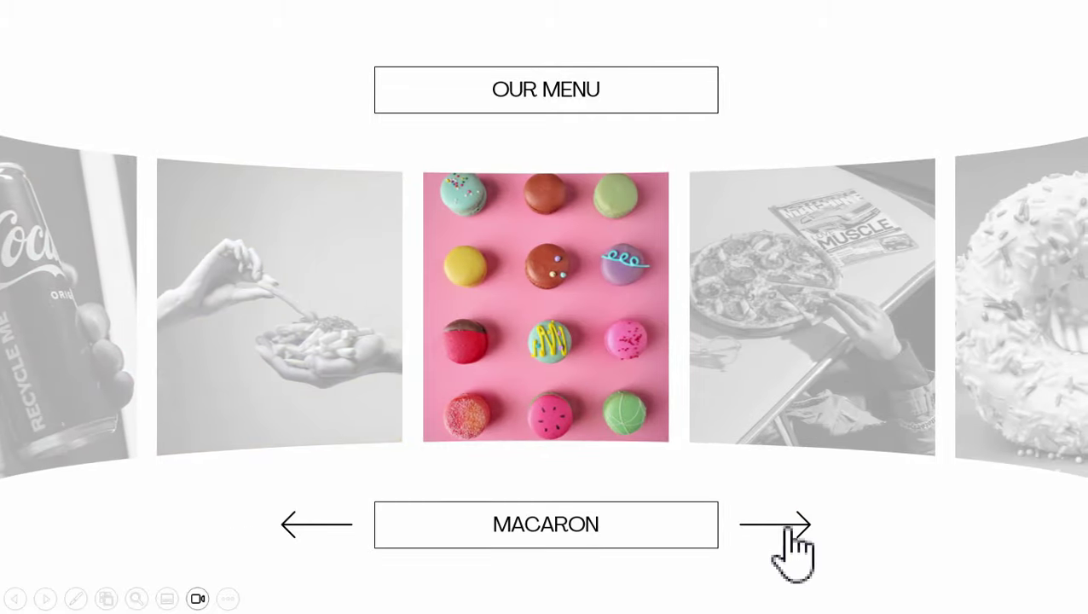
pyautogui.click(788, 524)
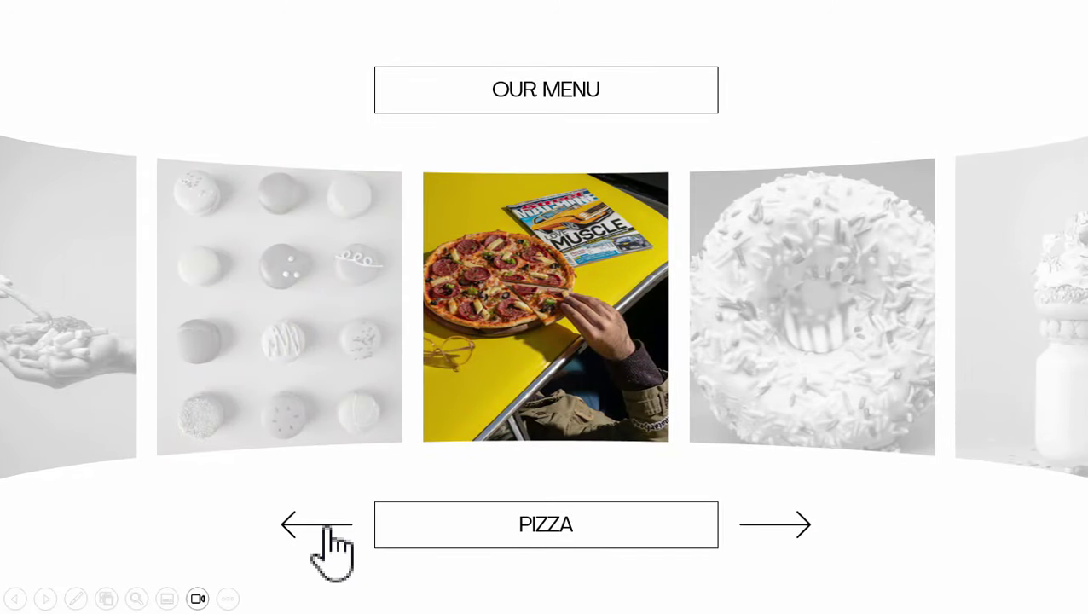
pyautogui.click(327, 527)
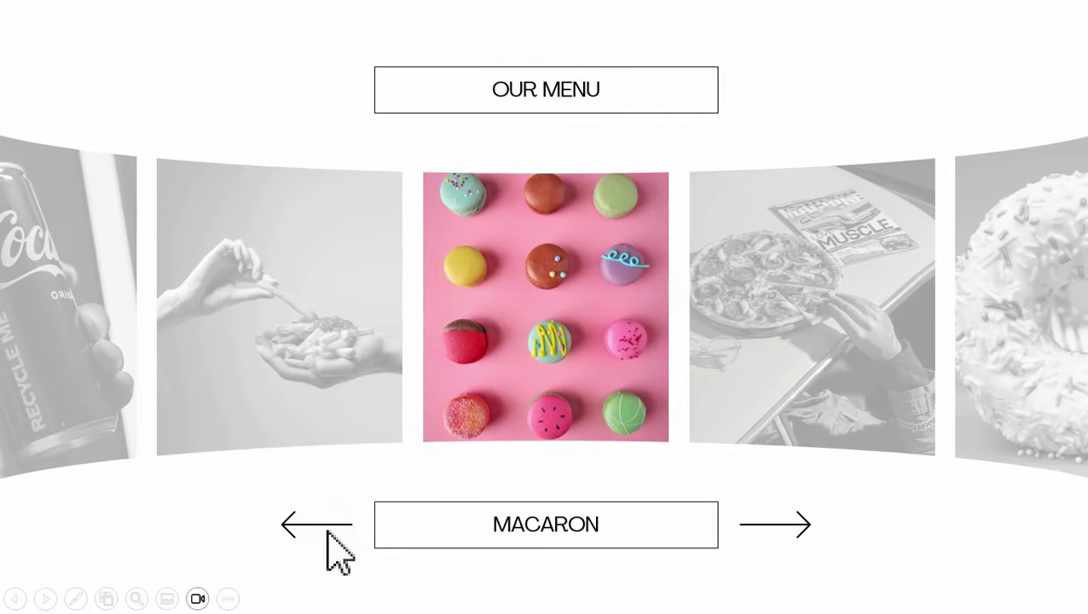
pyautogui.click(329, 531)
pyautogui.press('Escape')
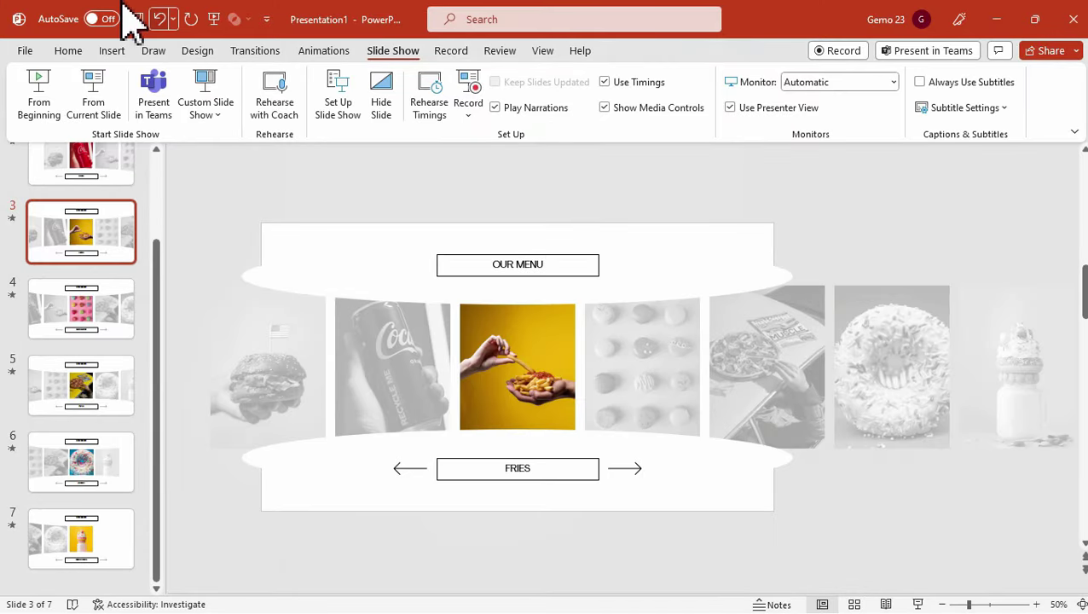
# Duplicate the BURGER slide 1 and move the copy to the end of the deck
pyautogui.scroll(2, 102, 286)
pyautogui.click(121, 213)
pyautogui.click(85, 273)
pyautogui.click(101, 354)
pyautogui.click(111, 409)
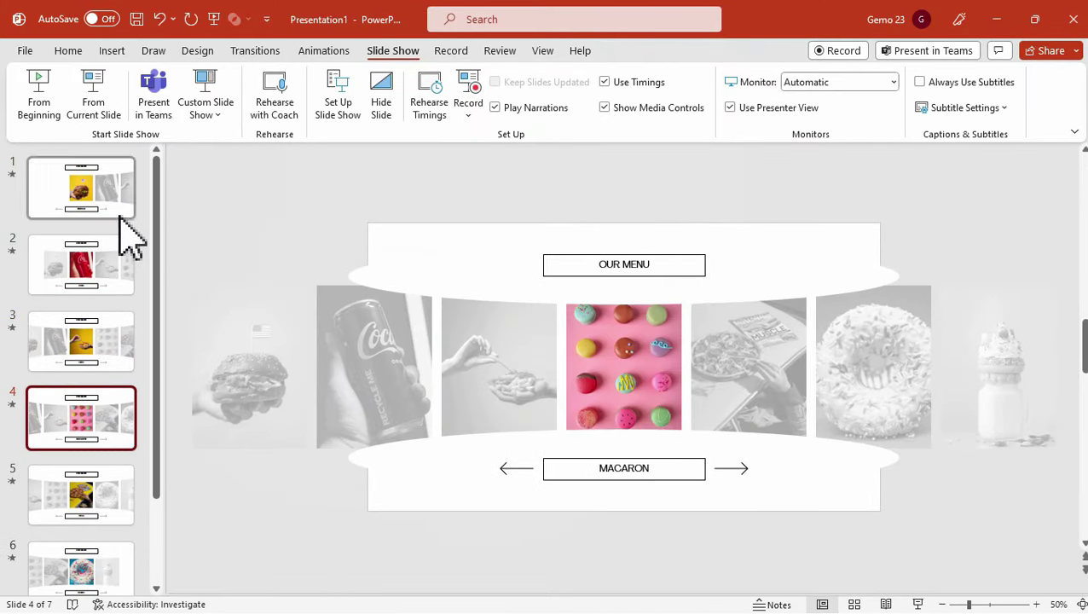
pyautogui.click(126, 213)
pyautogui.rightClick(103, 208)
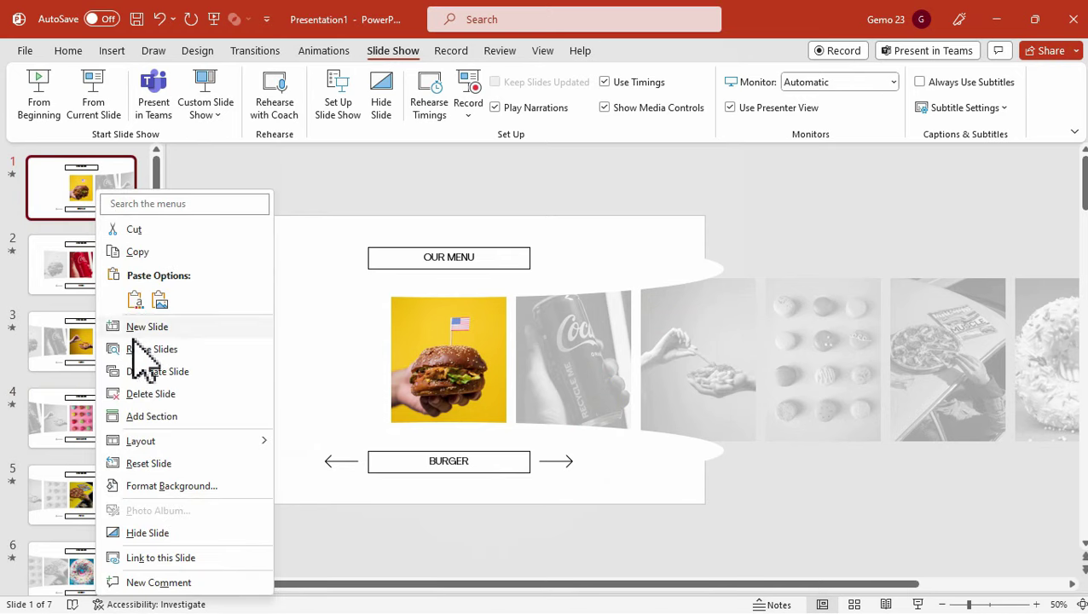
pyautogui.click(154, 371)
pyautogui.moveTo(93, 253)
pyautogui.mouseDown()
pyautogui.moveTo(85, 597)
pyautogui.moveTo(97, 501)
pyautogui.mouseUp()
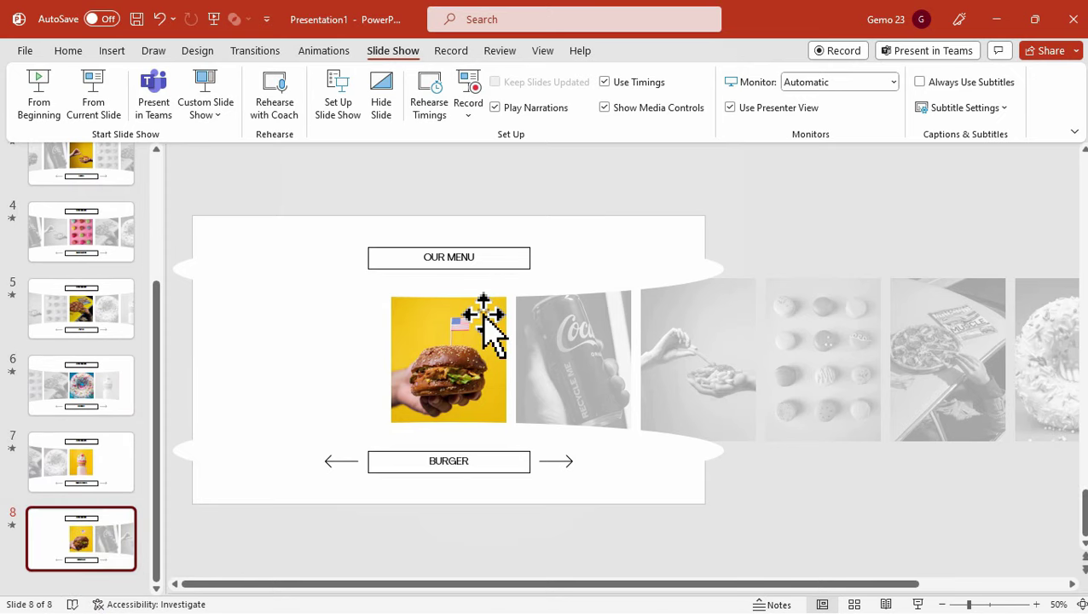
# Move the OUR MENU shape above the slide and the BURGER arrow group below it
pyautogui.scroll(-2, 542, 303)
pyautogui.moveTo(320, 234); pyautogui.dragTo(735, 345)
pyautogui.moveTo(679, 303); pyautogui.dragTo(682, 237)
pyautogui.moveTo(296, 367); pyautogui.dragTo(778, 527)
pyautogui.moveTo(699, 427); pyautogui.dragTo(700, 488)
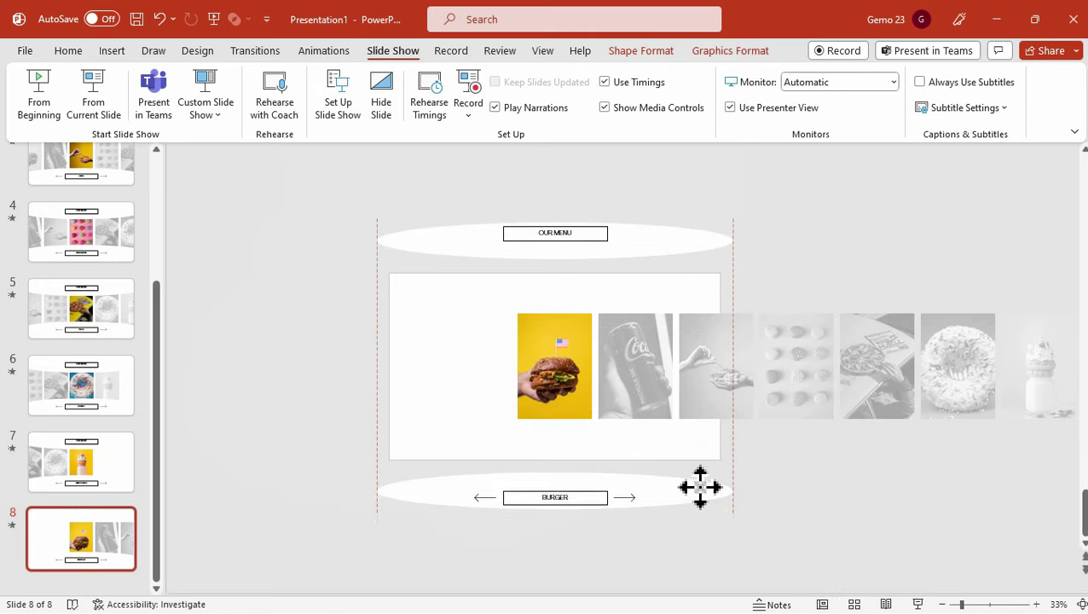
pyautogui.press('Escape')
# Delete the other carousel pictures and leftover placeholders, keeping only the burger photo
pyautogui.moveTo(577, 272); pyautogui.dragTo(1079, 471)
pyautogui.press('Delete')
pyautogui.moveTo(1006, 482); pyautogui.dragTo(669, 303)
pyautogui.press('Delete')
pyautogui.click(653, 346)
pyautogui.press('Delete')
pyautogui.click(544, 344)
pyautogui.press('Delete')
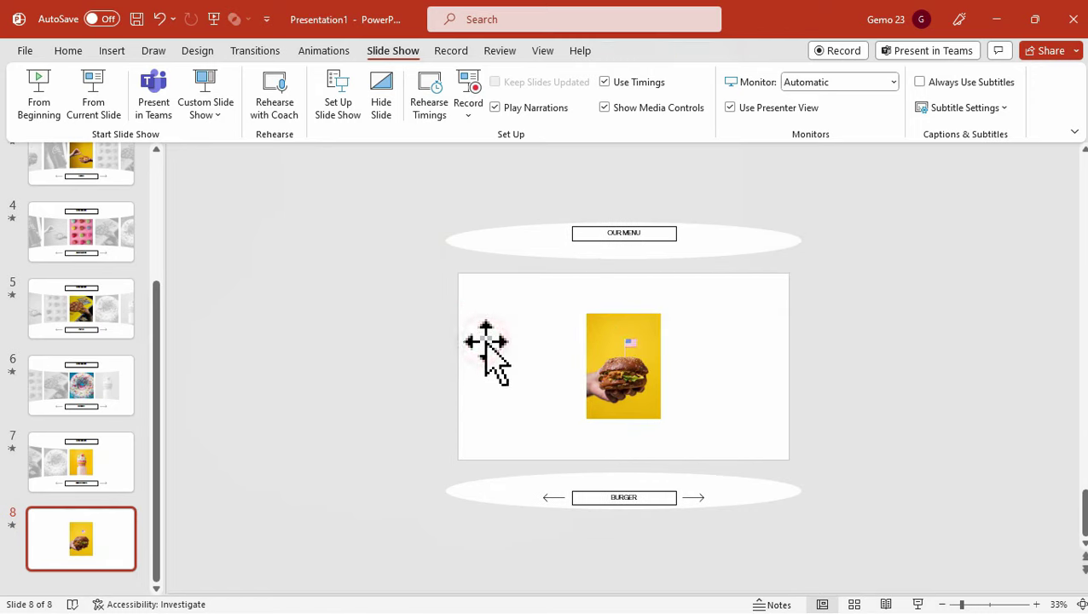
# Resize the burger photo to 6.26" tall on the left and paste the Burger heading and description
pyautogui.moveTo(595, 342); pyautogui.dragTo(546, 357)
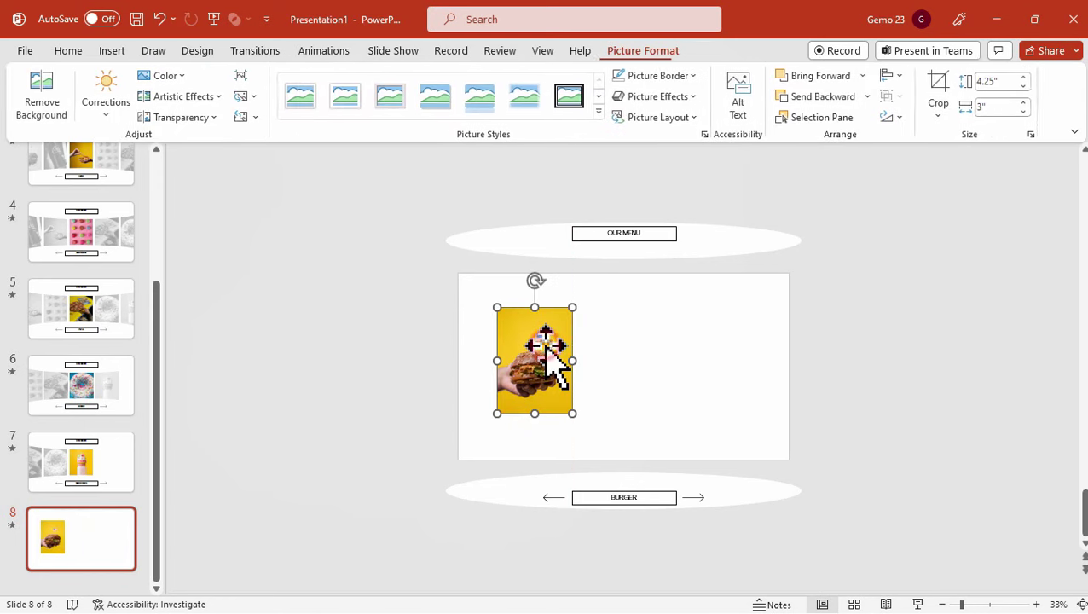
pyautogui.click(1009, 106)
pyautogui.moveTo(570, 366); pyautogui.dragTo(559, 351)
pyautogui.click(694, 357)
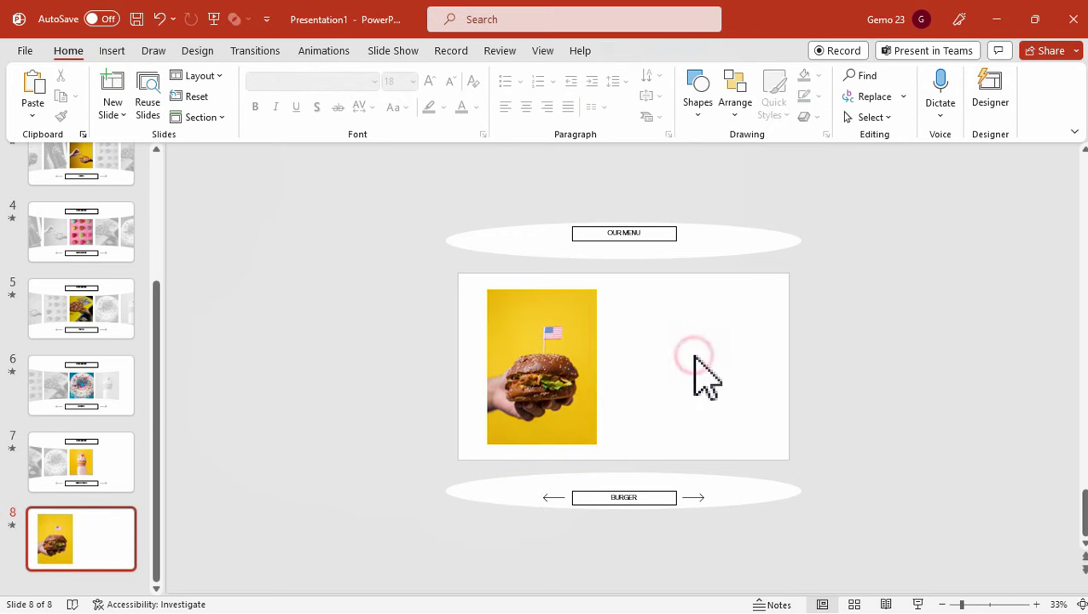
pyautogui.write('Burger Burgers can be served with various toppings and condiments, such as lettuce, tomatoes, onions, cheese, pickles, ketchup, mustard, mayonnaise, and more.')
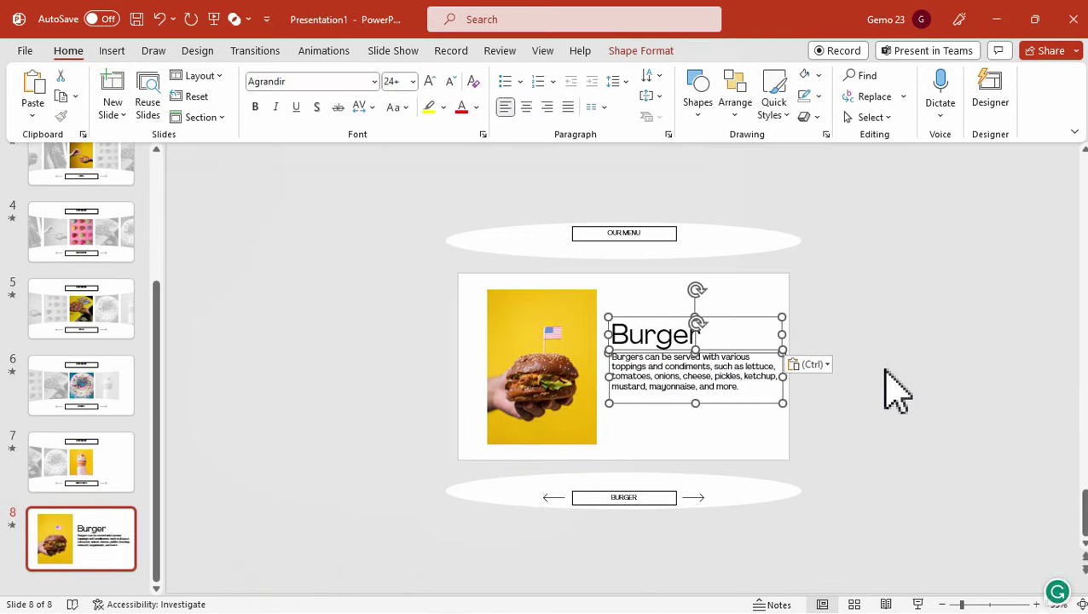
pyautogui.click(901, 352)
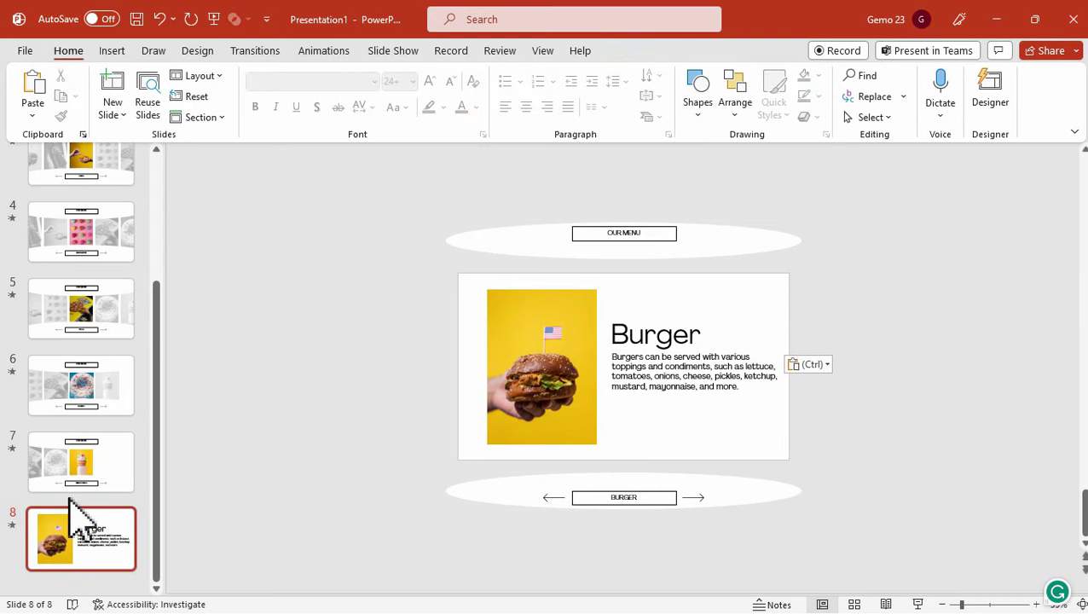
# Link the burger picture on slide 1 to slide 8 as a place in this document
pyautogui.scroll(6, 68, 555)
pyautogui.click(132, 200)
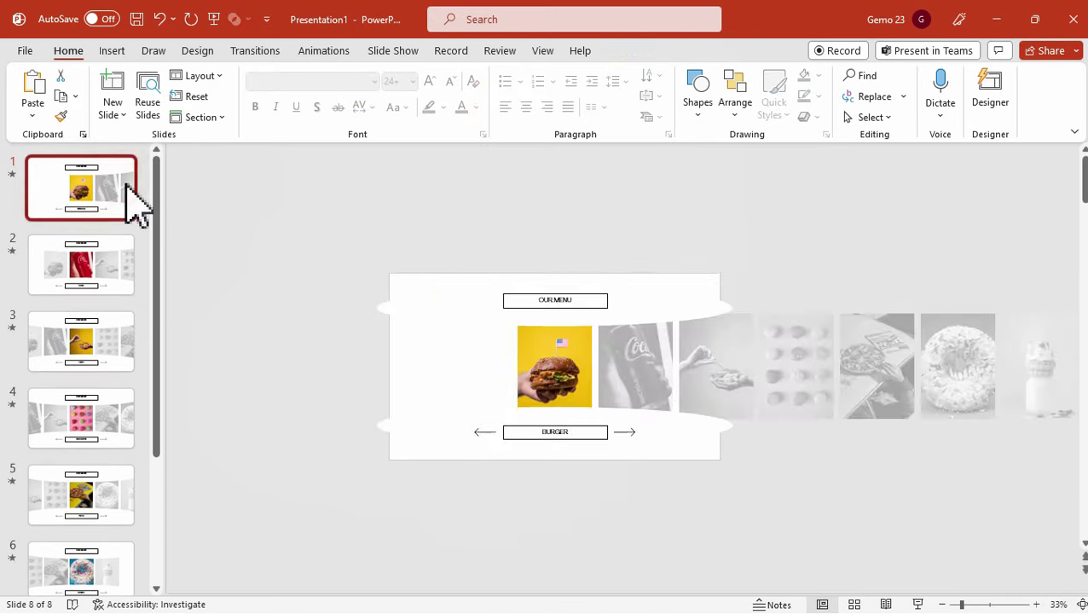
pyautogui.scroll(3, 559, 376)
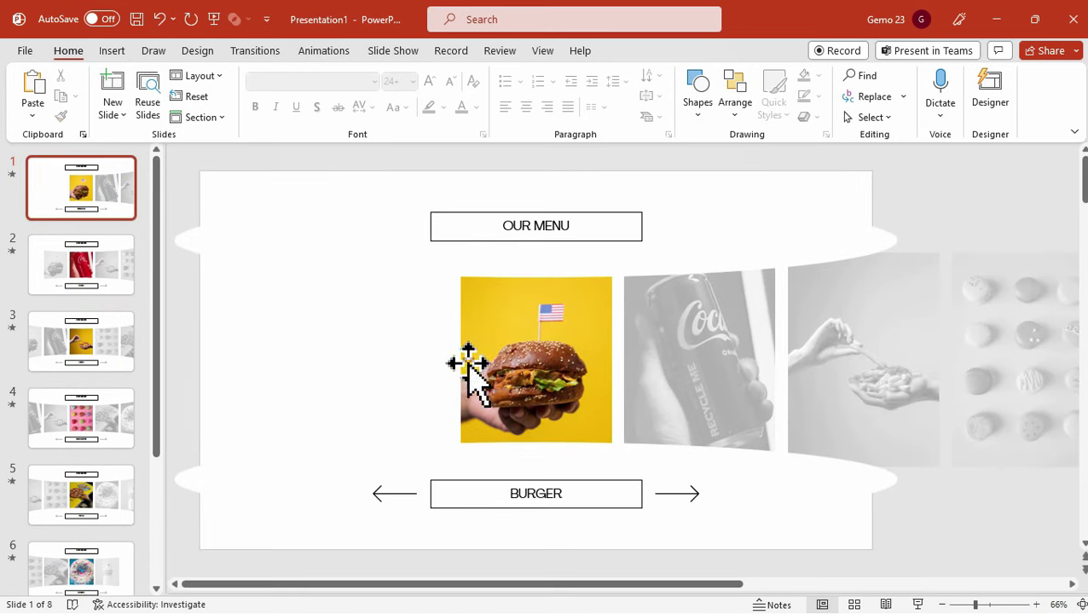
pyautogui.scroll(-4, 85, 357)
pyautogui.click(97, 530)
pyautogui.scroll(6, 106, 511)
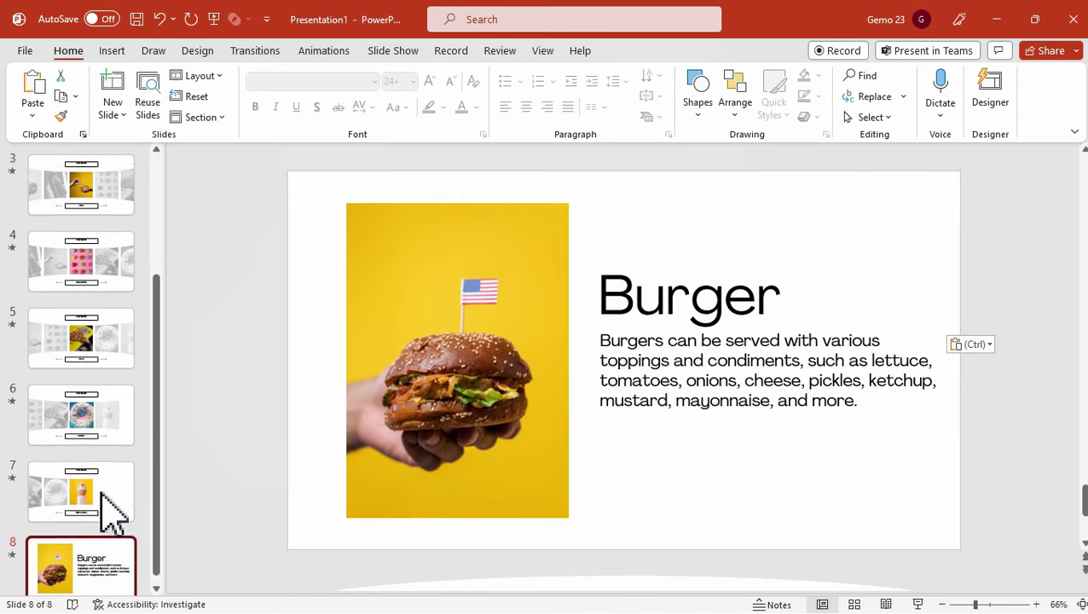
pyautogui.click(115, 203)
pyautogui.click(550, 317)
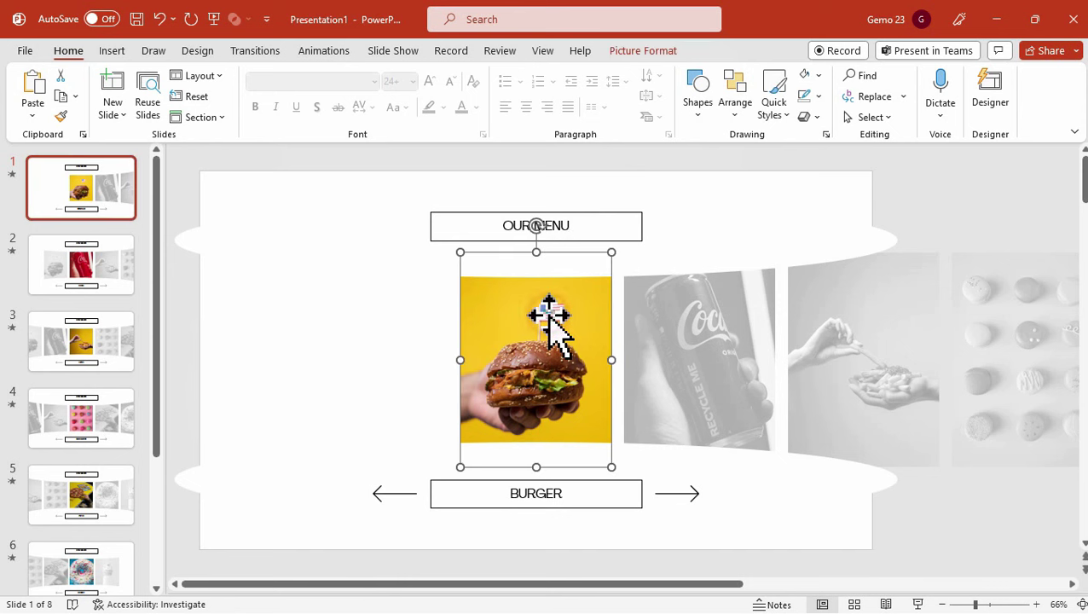
pyautogui.rightClick(552, 322)
pyautogui.click(590, 478)
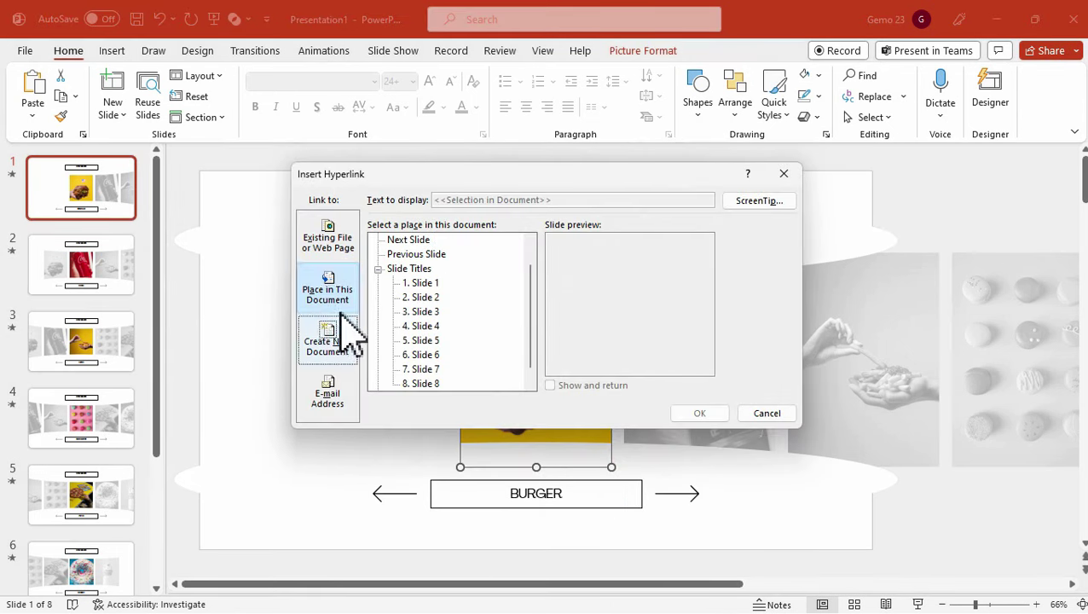
pyautogui.scroll(-1, 447, 331)
pyautogui.click(426, 369)
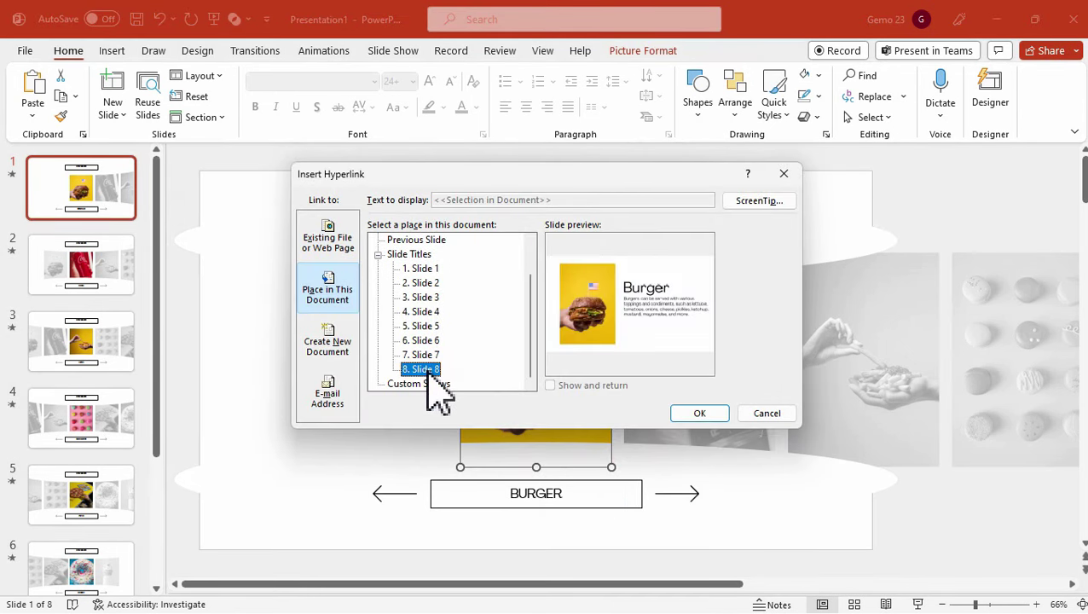
pyautogui.click(696, 414)
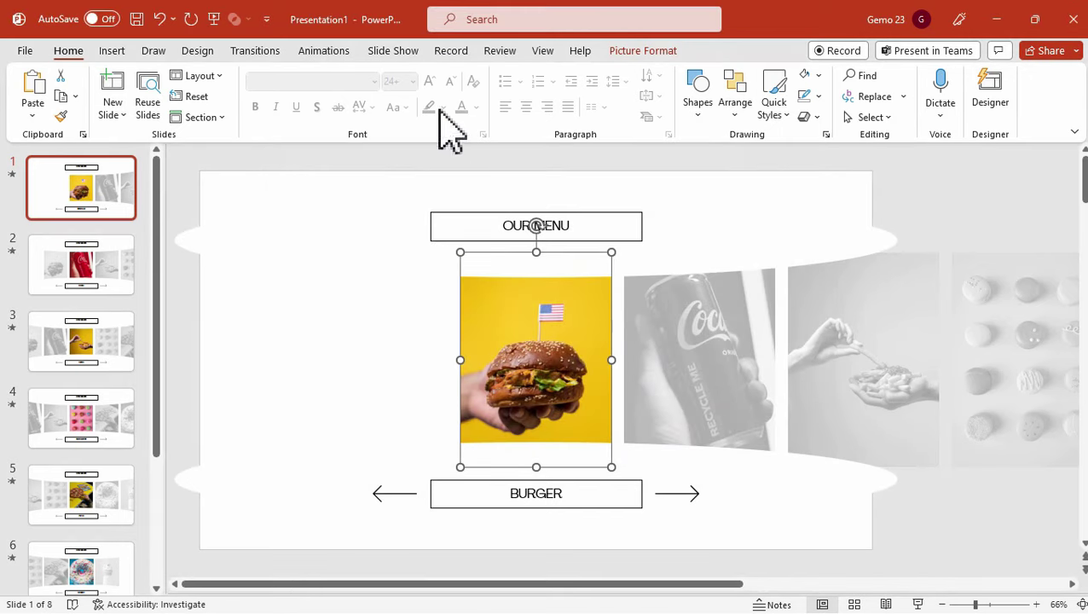
# Test the link in a slide show from slide 1, reaching the Burger detail slide
pyautogui.click(413, 53)
pyautogui.click(92, 87)
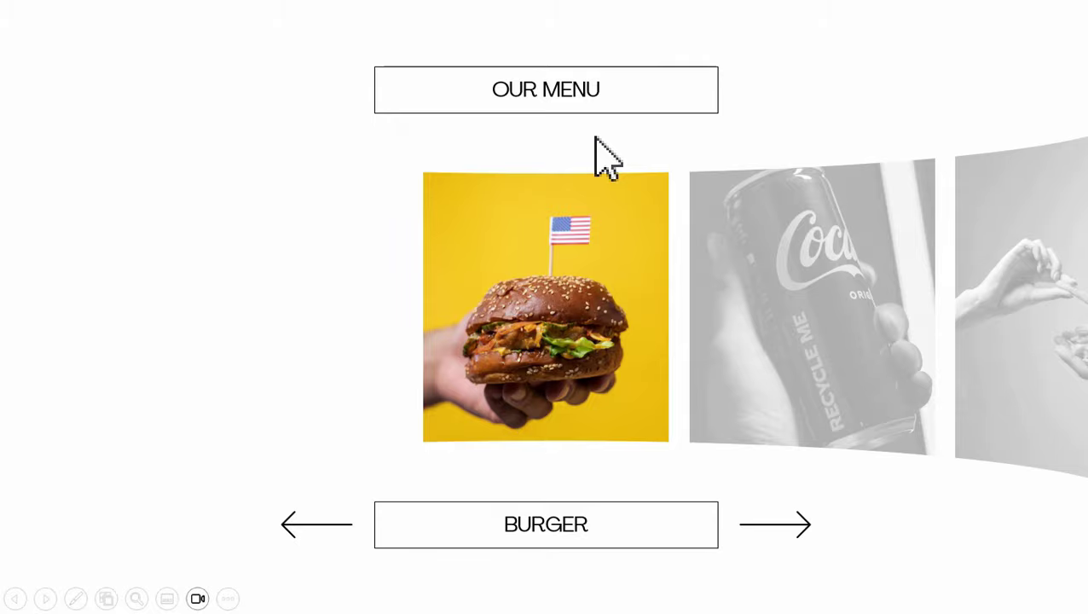
pyautogui.click(552, 307)
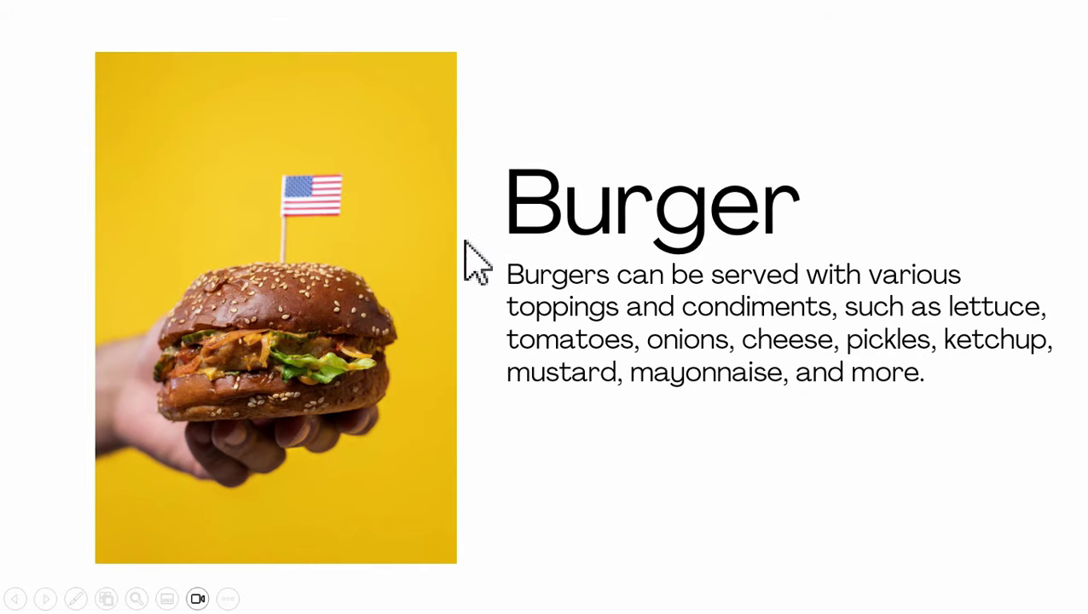
pyautogui.press('Escape')
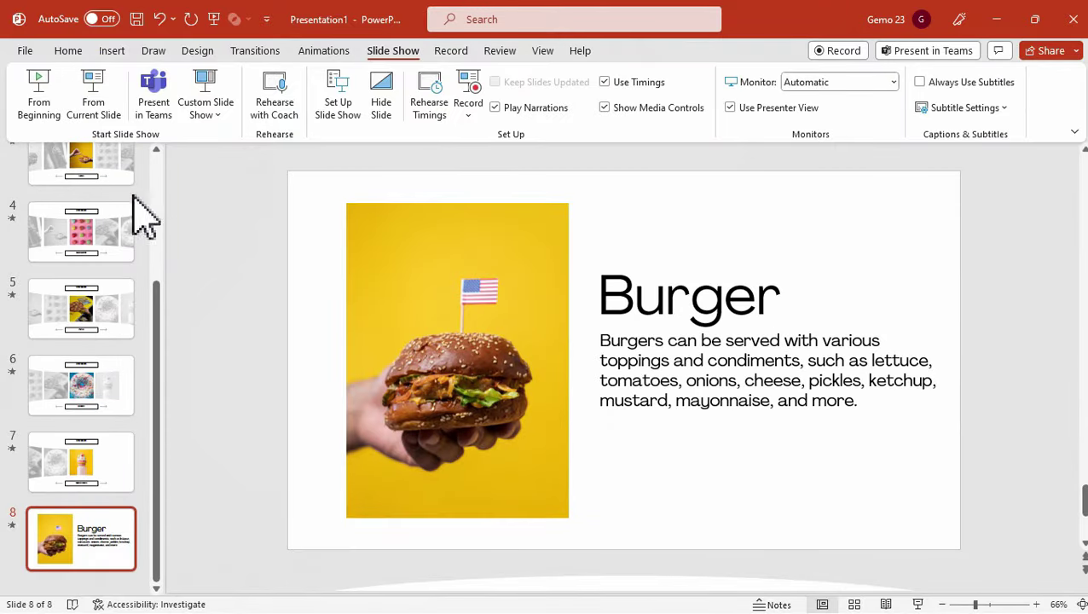
# Insert a thin left-arrow icon from an "ARROW" search and place it above the Burger title
pyautogui.click(112, 50)
pyautogui.click(391, 92)
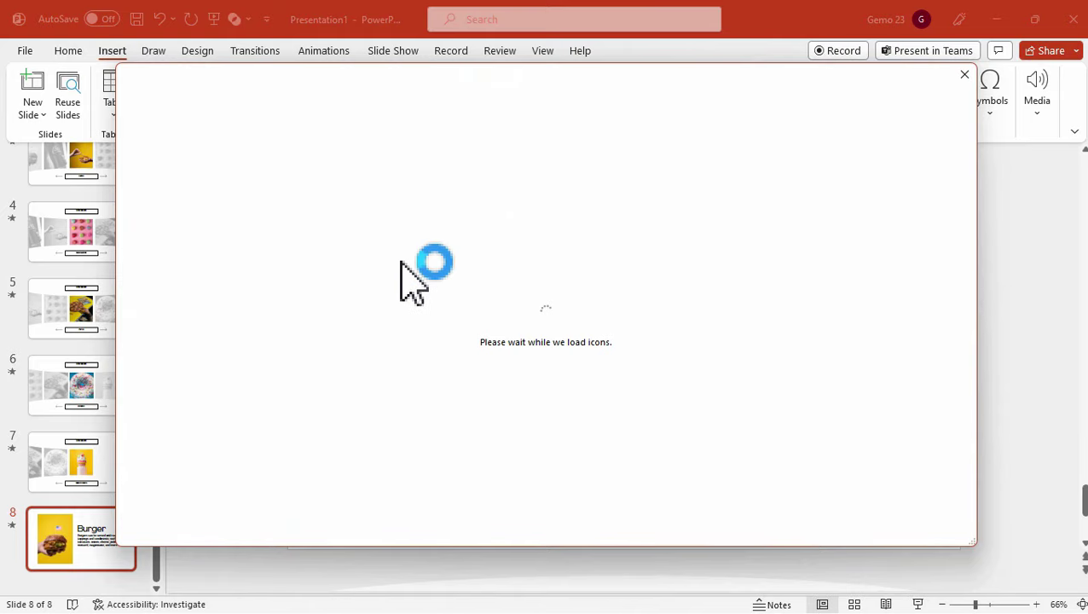
pyautogui.write('ARR')
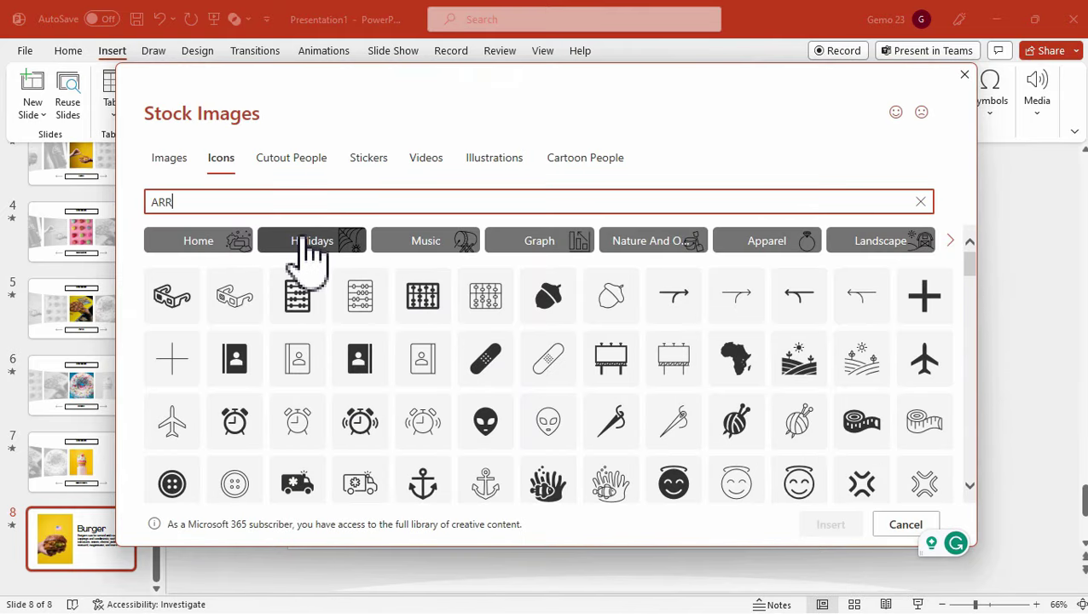
pyautogui.write('OW')
pyautogui.click(240, 452)
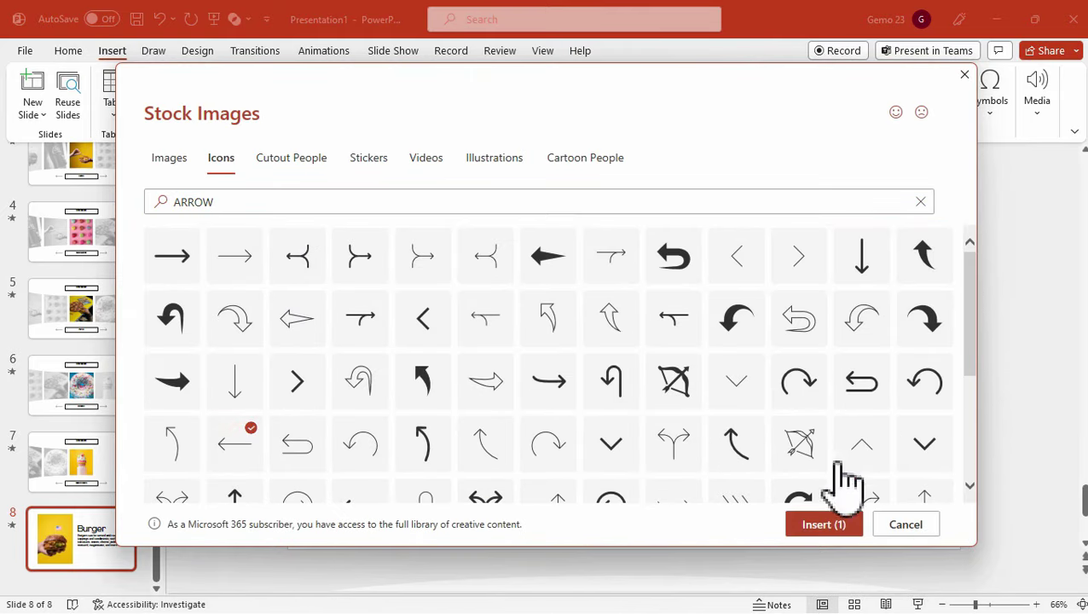
pyautogui.click(838, 522)
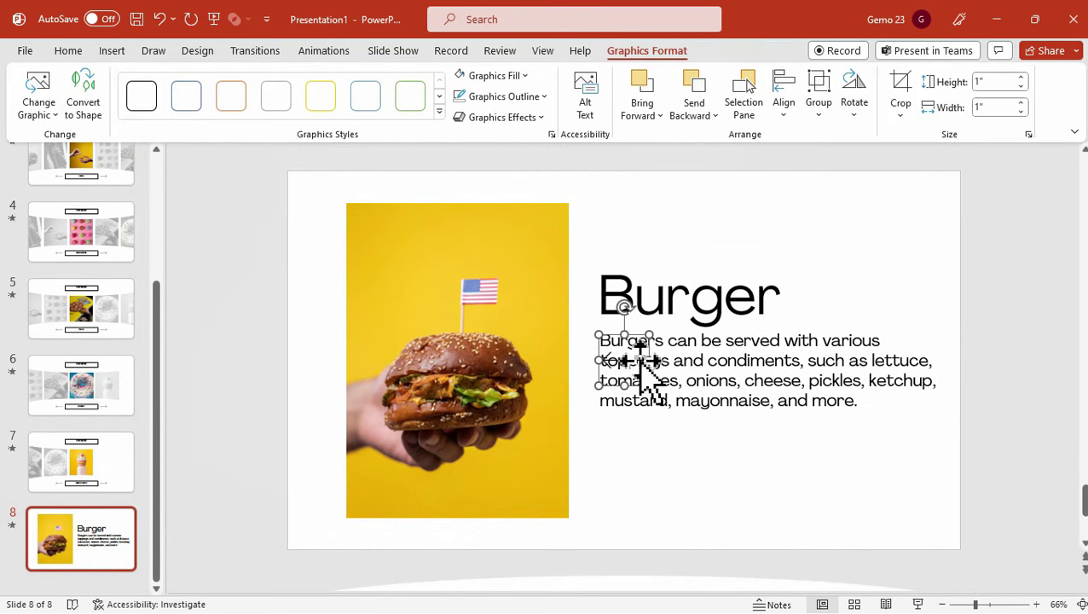
pyautogui.moveTo(642, 361); pyautogui.dragTo(652, 287)
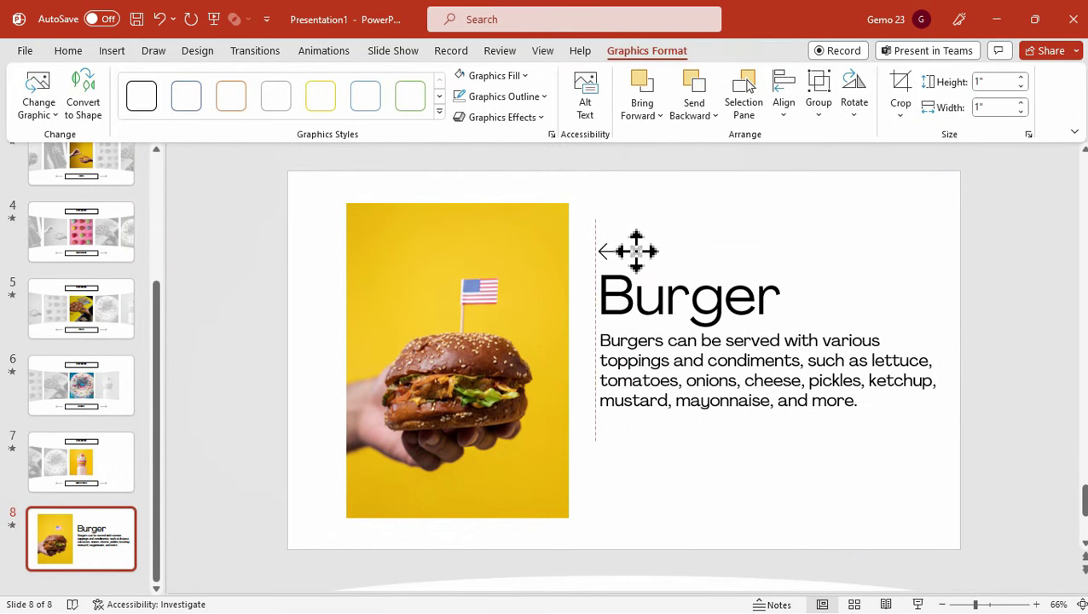
# Link the arrow icon to slide 1 as a place in this document
pyautogui.rightClick(640, 266)
pyautogui.click(696, 480)
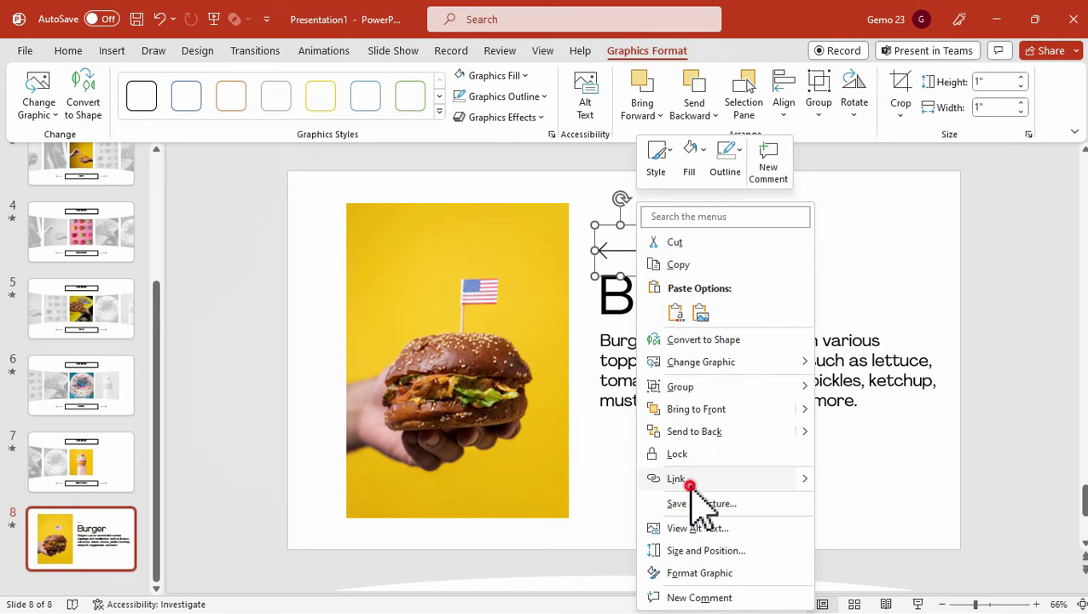
pyautogui.moveTo(549, 180); pyautogui.dragTo(717, 197)
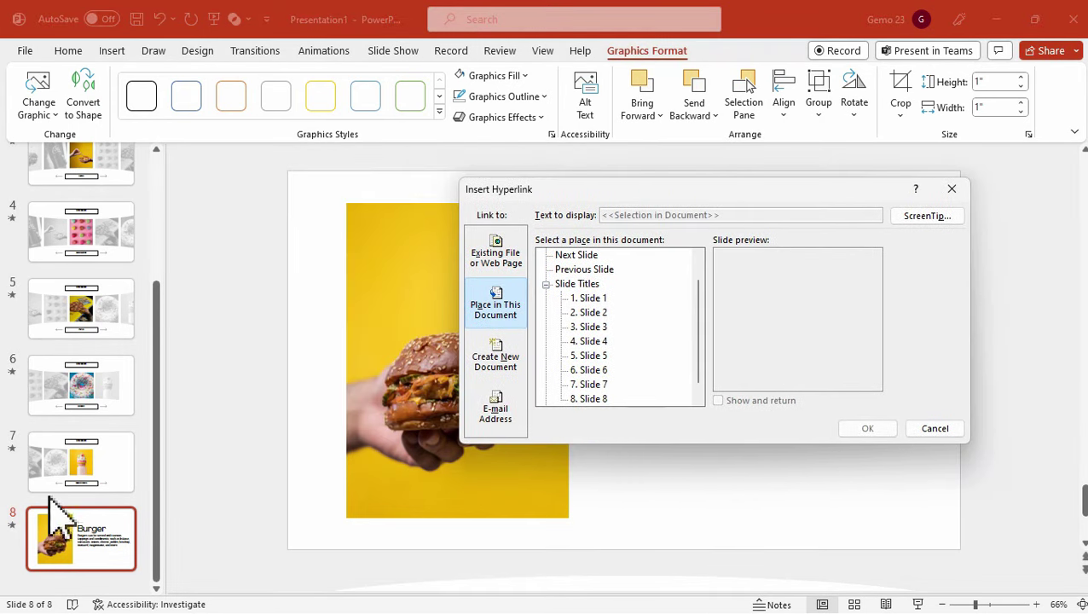
pyautogui.click(597, 299)
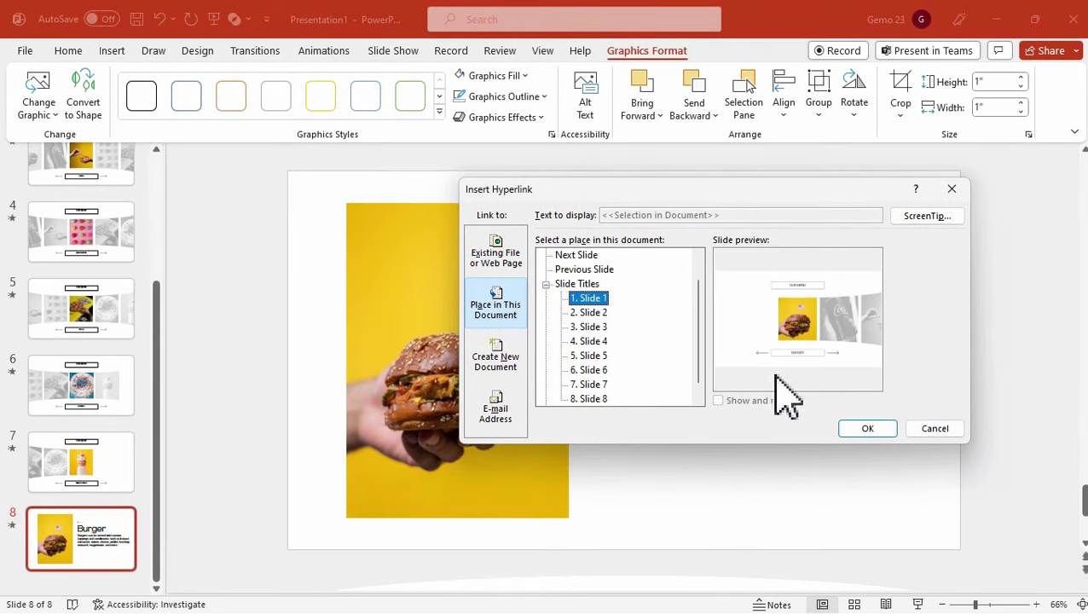
pyautogui.click(867, 429)
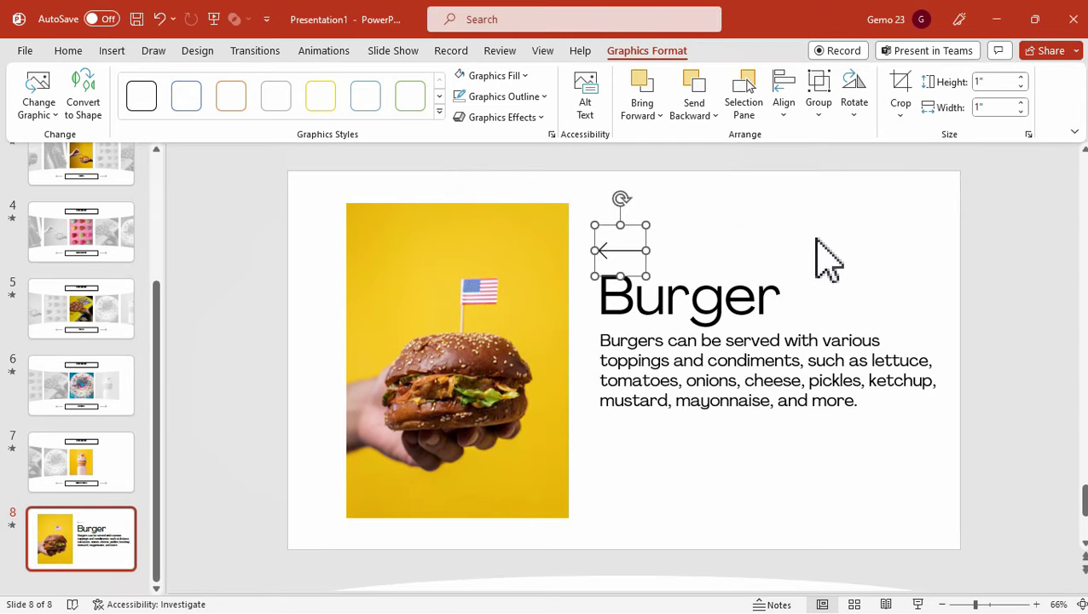
pyautogui.click(825, 267)
pyautogui.scroll(3, 102, 329)
# Present from slide 1, clicking the burger and back arrow twice each to loop, then exit the show
pyautogui.press('Home')
pyautogui.click(393, 51)
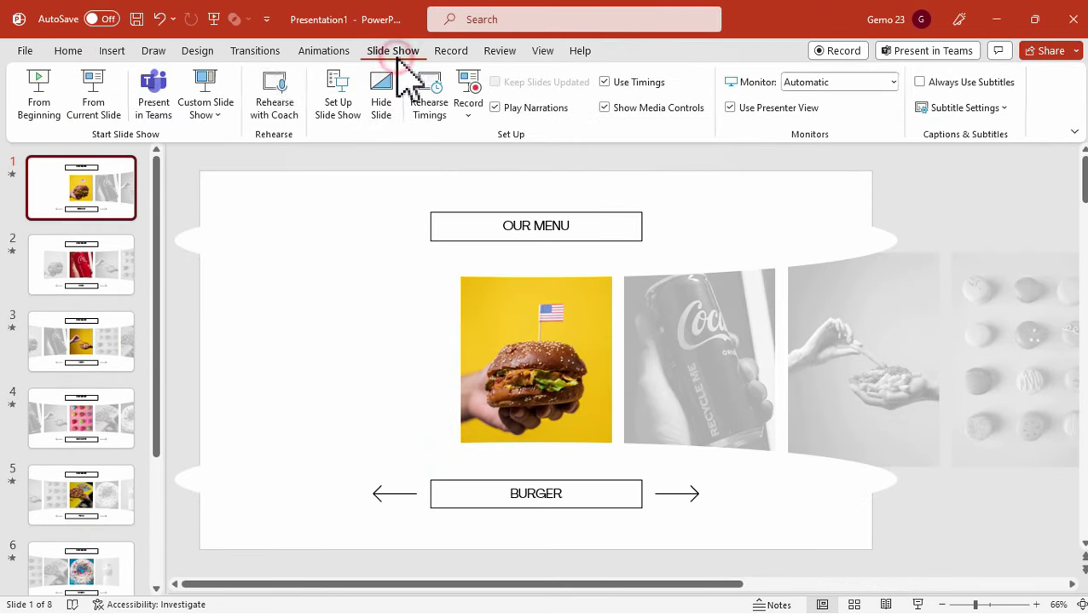
pyautogui.click(93, 108)
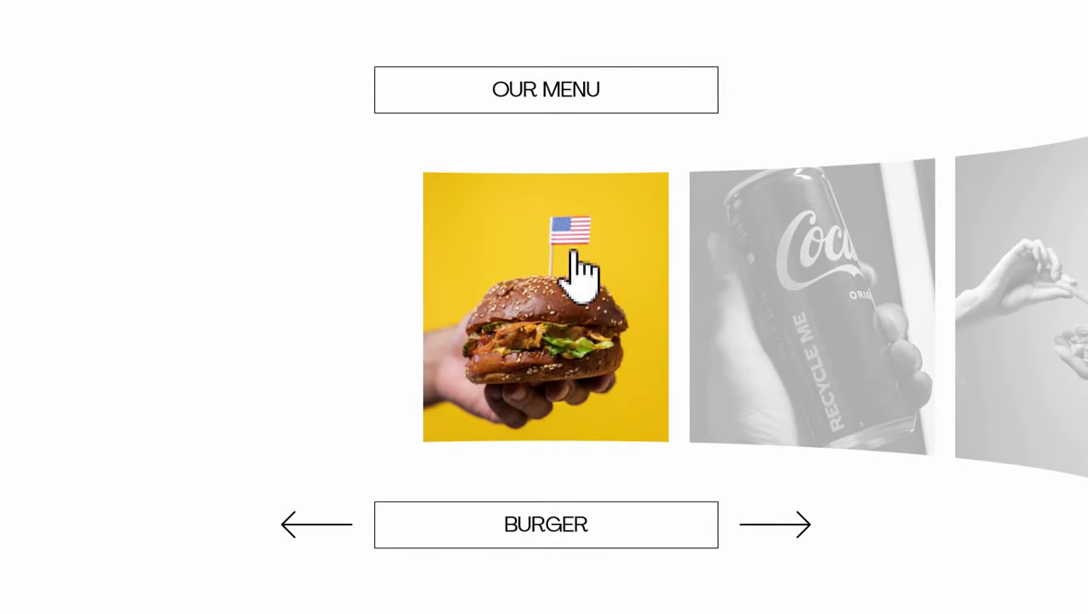
pyautogui.click(584, 307)
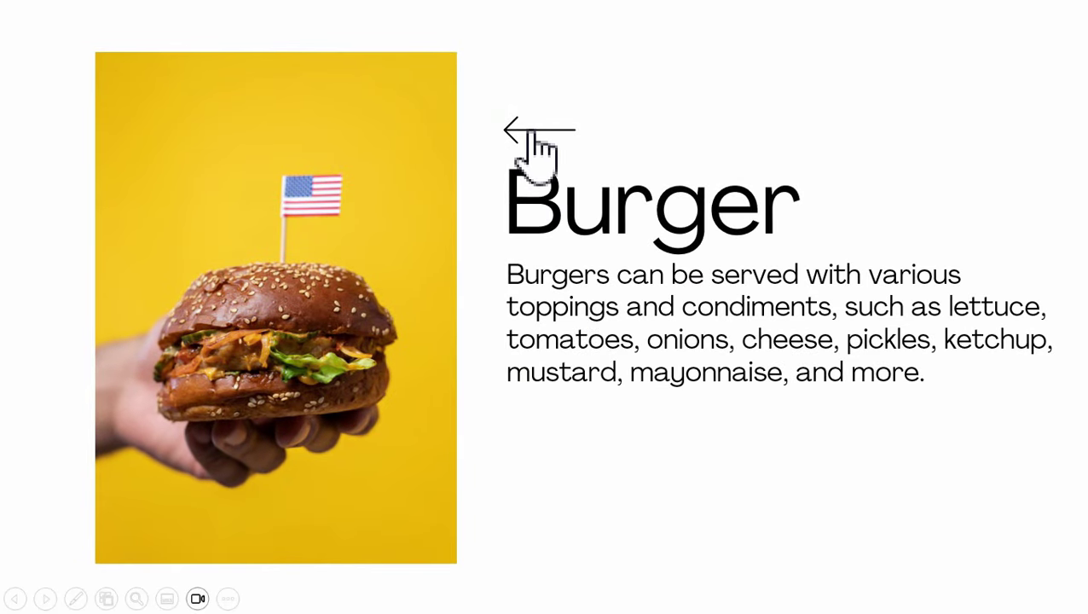
pyautogui.click(529, 130)
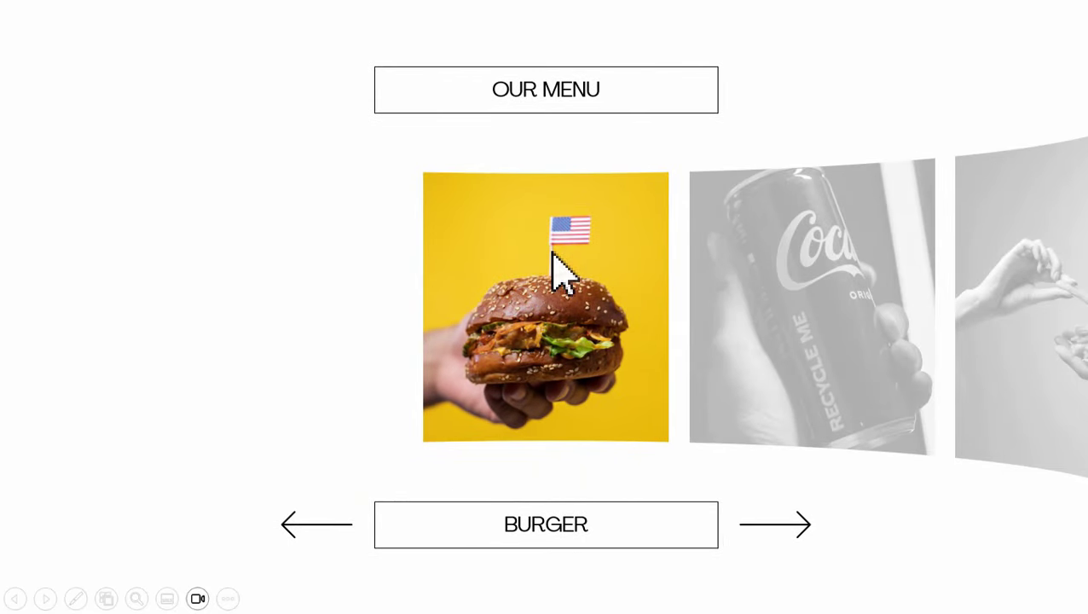
pyautogui.click(554, 256)
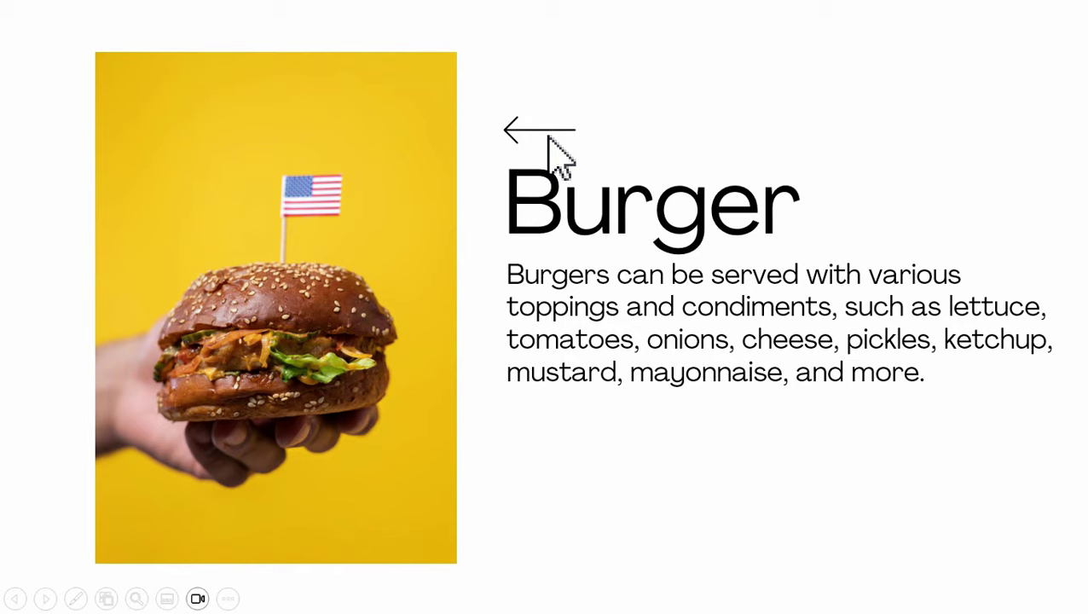
pyautogui.click(550, 138)
pyautogui.press('Escape')
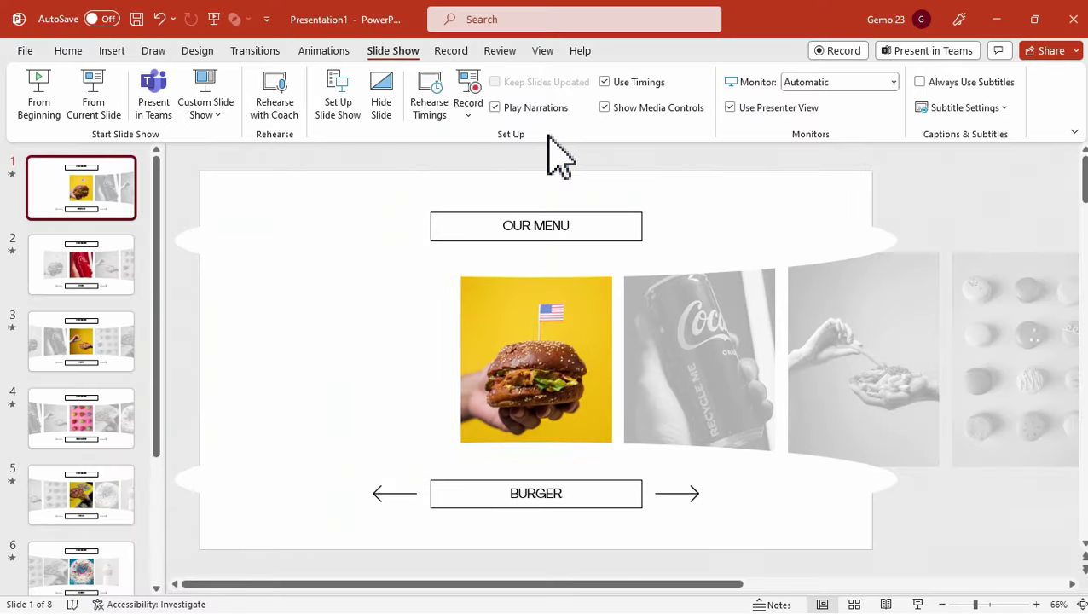
# Duplicate the Coke carousel slide 2 and move the copy to the end
pyautogui.click(110, 277)
pyautogui.rightClick(123, 290)
pyautogui.click(169, 384)
pyautogui.moveTo(92, 347); pyautogui.dragTo(106, 483)
# Move the top bar with OUR MENU above the slide and the bottom bar, arrows and COKE box below it
pyautogui.click(369, 384)
pyautogui.scroll(-2, 561, 347)
pyautogui.scroll(-2, 768, 538)
pyautogui.moveTo(401, 247); pyautogui.dragTo(828, 351)
pyautogui.moveTo(775, 311); pyautogui.dragTo(758, 231)
pyautogui.moveTo(360, 385); pyautogui.dragTo(836, 492)
pyautogui.moveTo(748, 437); pyautogui.dragTo(767, 510)
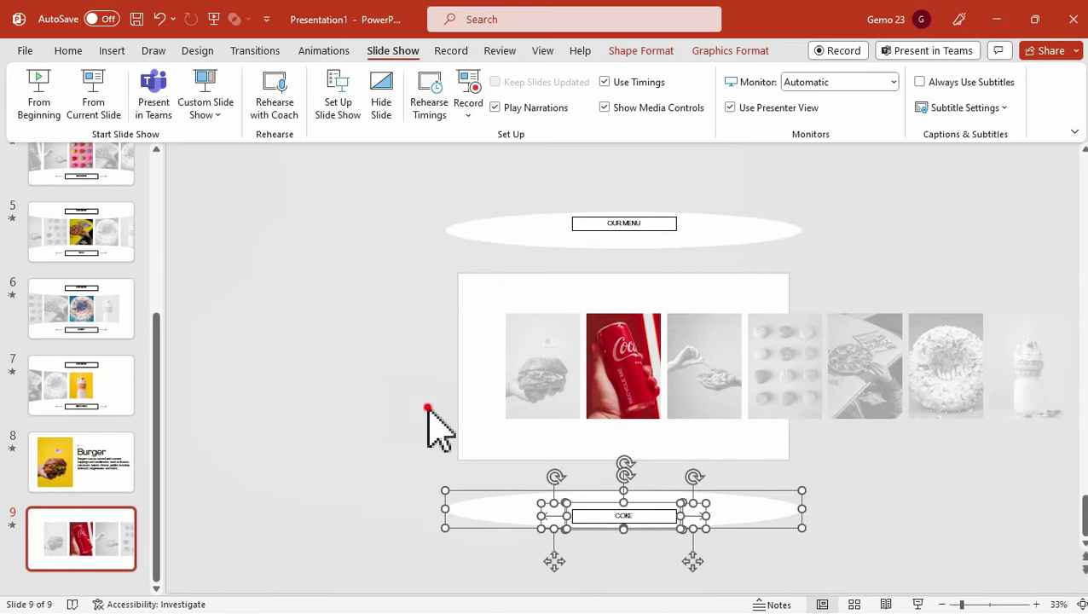
pyautogui.click(427, 407)
# Delete the burger and grey pictures and all empty placeholders, leaving only the Coke picture
pyautogui.moveTo(461, 279); pyautogui.dragTo(612, 488)
pyautogui.press('Delete')
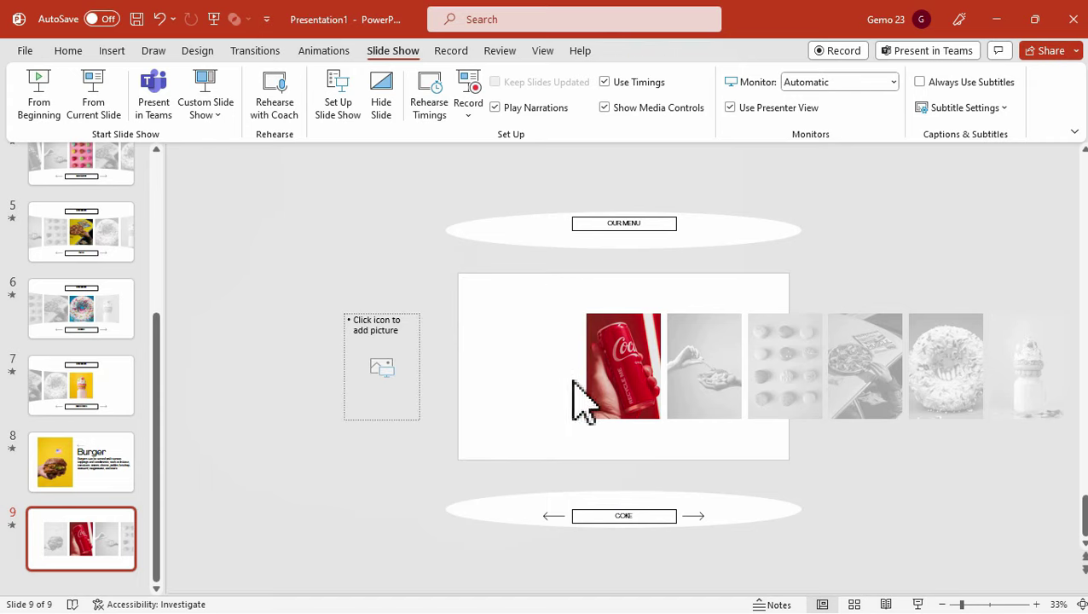
pyautogui.click(386, 371)
pyautogui.click(979, 194)
pyautogui.press('Delete')
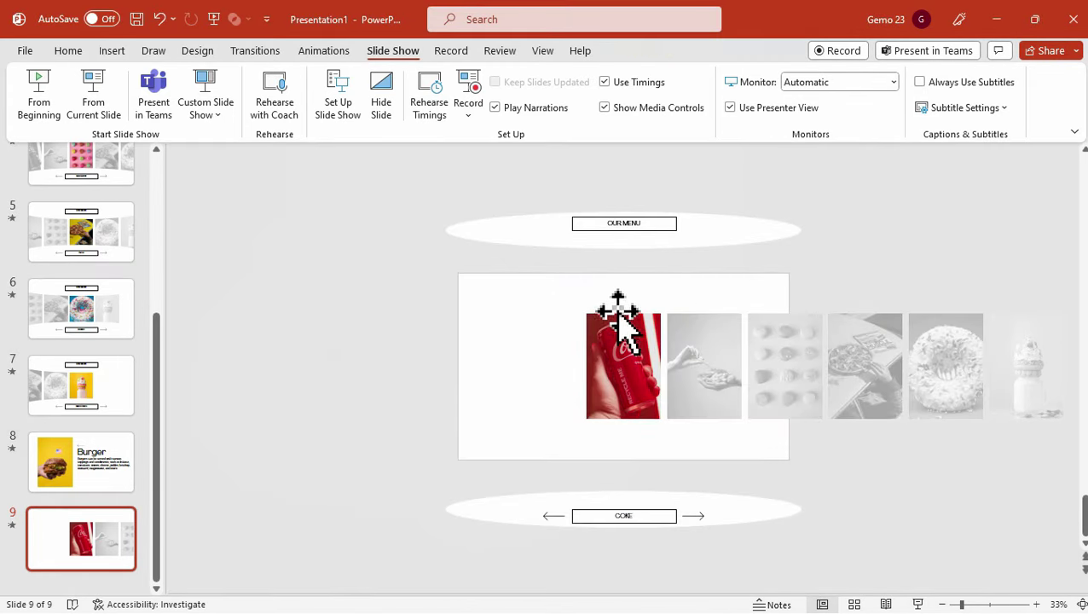
pyautogui.moveTo(658, 260); pyautogui.dragTo(1076, 461)
pyautogui.press('Delete')
pyautogui.moveTo(798, 371); pyautogui.dragTo(1006, 545)
pyautogui.press('Delete')
pyautogui.click(534, 418)
pyautogui.press('Delete')
pyautogui.click(590, 424)
pyautogui.press('Escape')
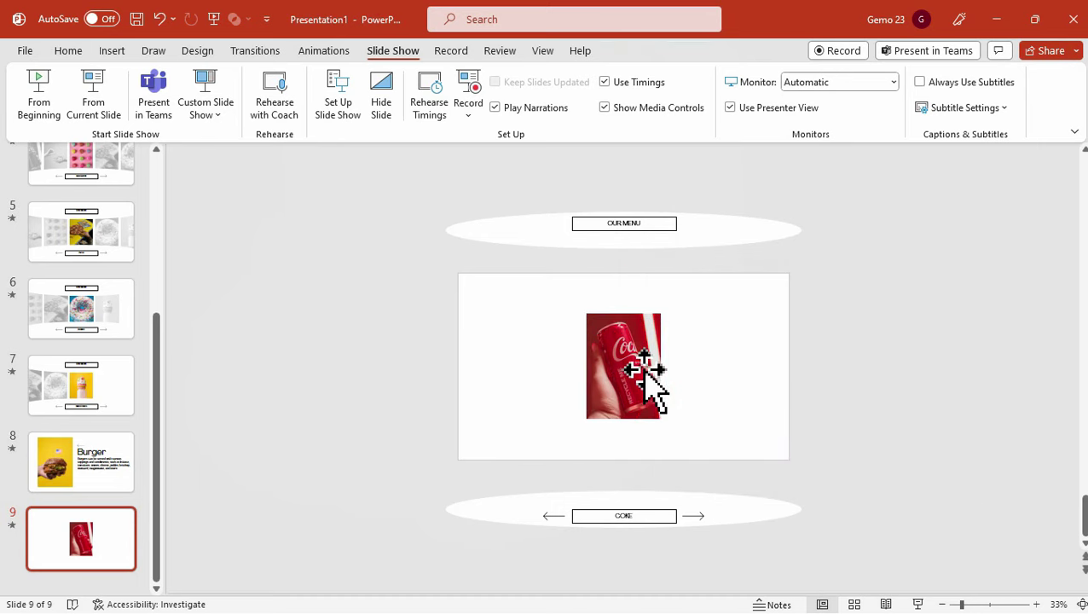
# Enlarge the Coke picture to 6.25" tall and place it on the slide's left side
pyautogui.moveTo(644, 371); pyautogui.dragTo(570, 368)
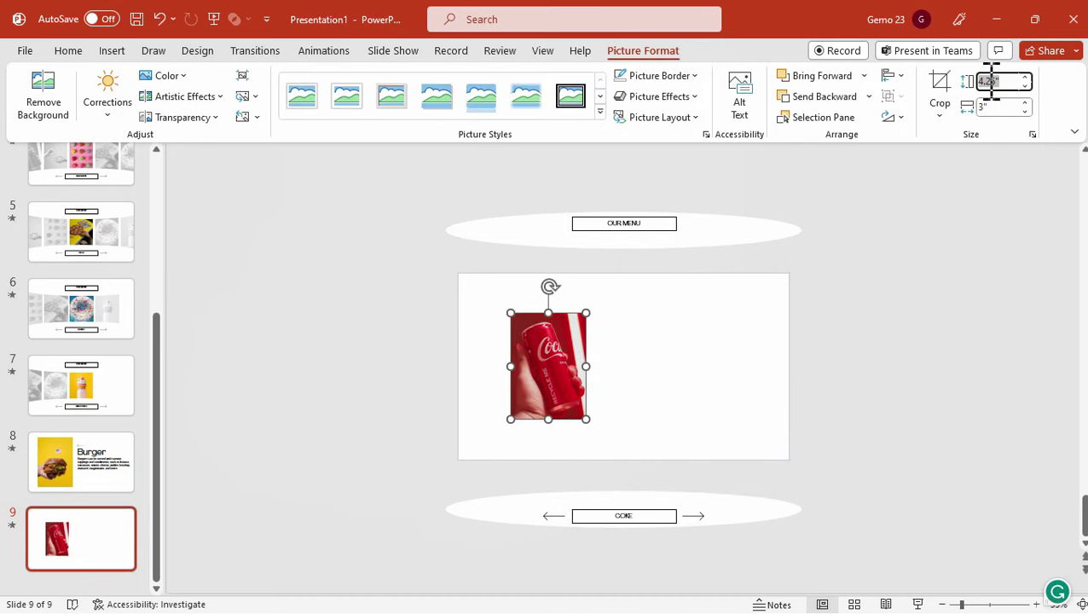
pyautogui.press('Return')
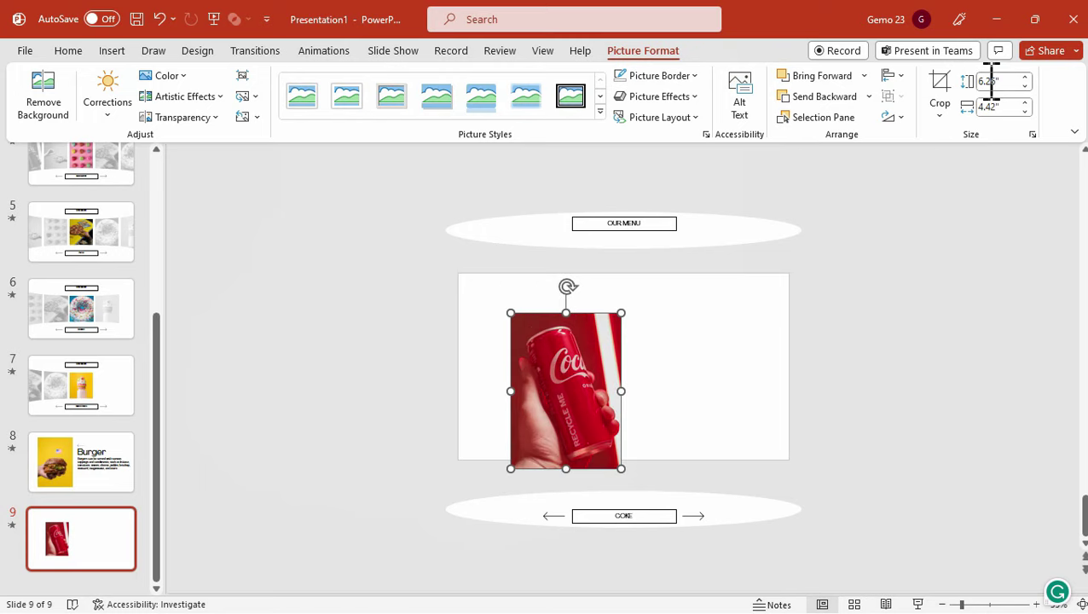
pyautogui.moveTo(580, 375)
pyautogui.mouseDown()
pyautogui.moveTo(546, 359)
pyautogui.moveTo(568, 358)
pyautogui.mouseUp()
pyautogui.click(704, 354)
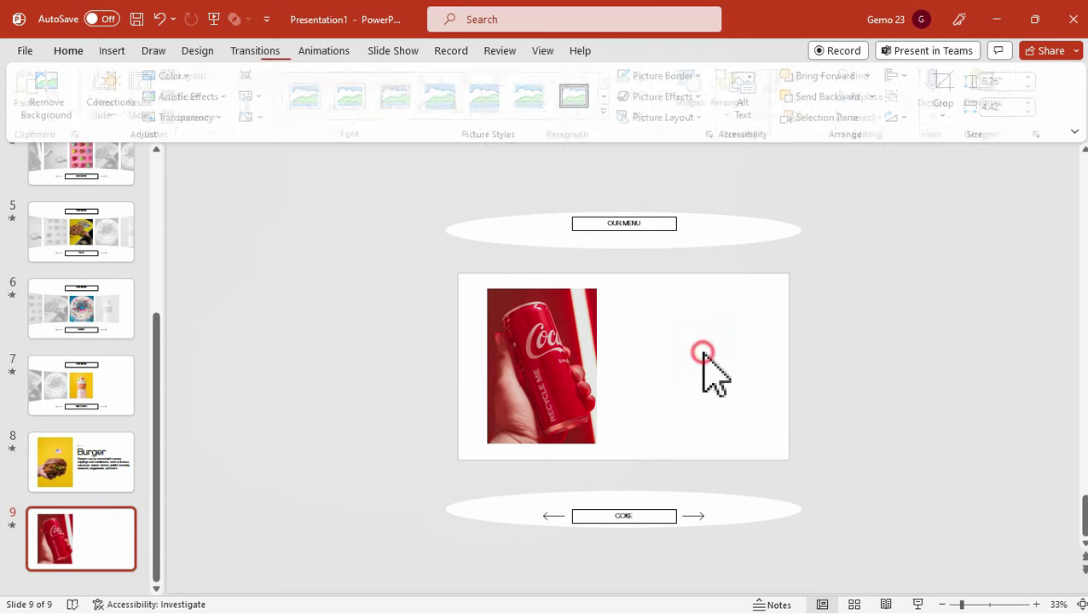
# Paste the Coke heading, description and back arrow beside the picture
pyautogui.scroll(2, 685, 376)
pyautogui.write('Coke Coca-Cola is known for its distinctive taste, which combines sweet and tangy flavors, and it is one of the most recognized and consumed beverages in the world.')
pyautogui.press('Escape')
pyautogui.click(663, 381)
pyautogui.click(619, 281)
pyautogui.click(647, 341)
pyautogui.click(620, 284)
pyautogui.click(646, 358)
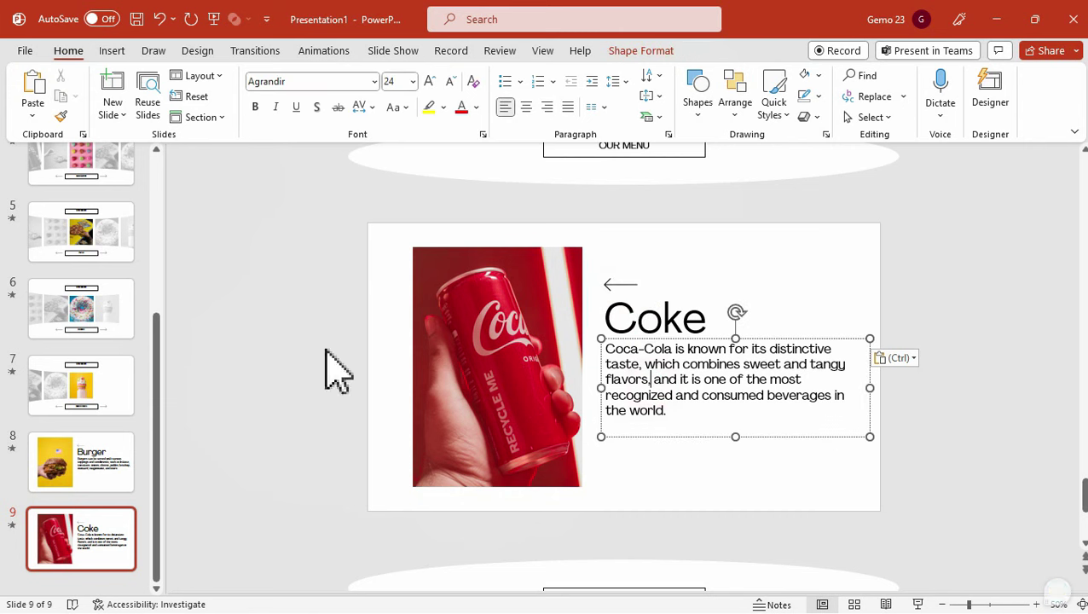
pyautogui.press('Escape')
pyautogui.scroll(3, 66, 413)
pyautogui.click(92, 294)
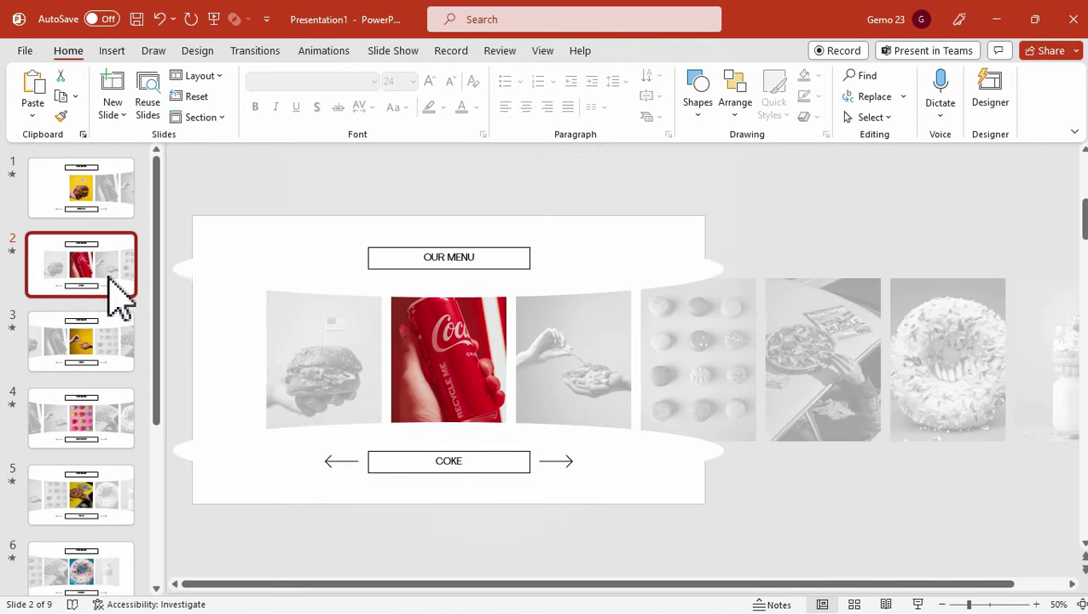
# Link the Coke picture on slide 2 to slide 9
pyautogui.rightClick(450, 337)
pyautogui.click(511, 478)
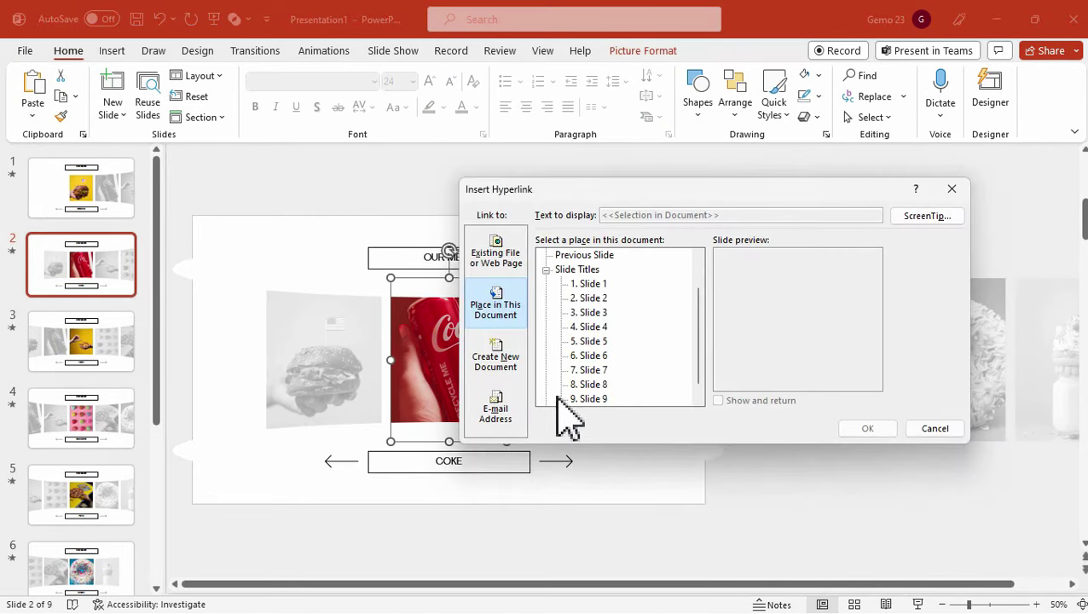
pyautogui.click(594, 384)
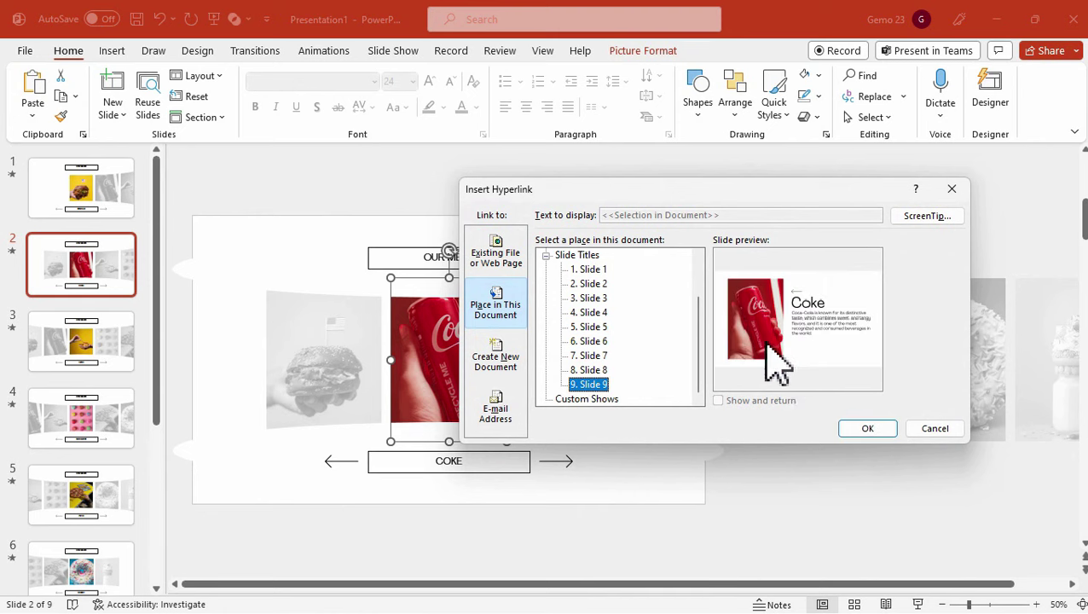
pyautogui.click(861, 429)
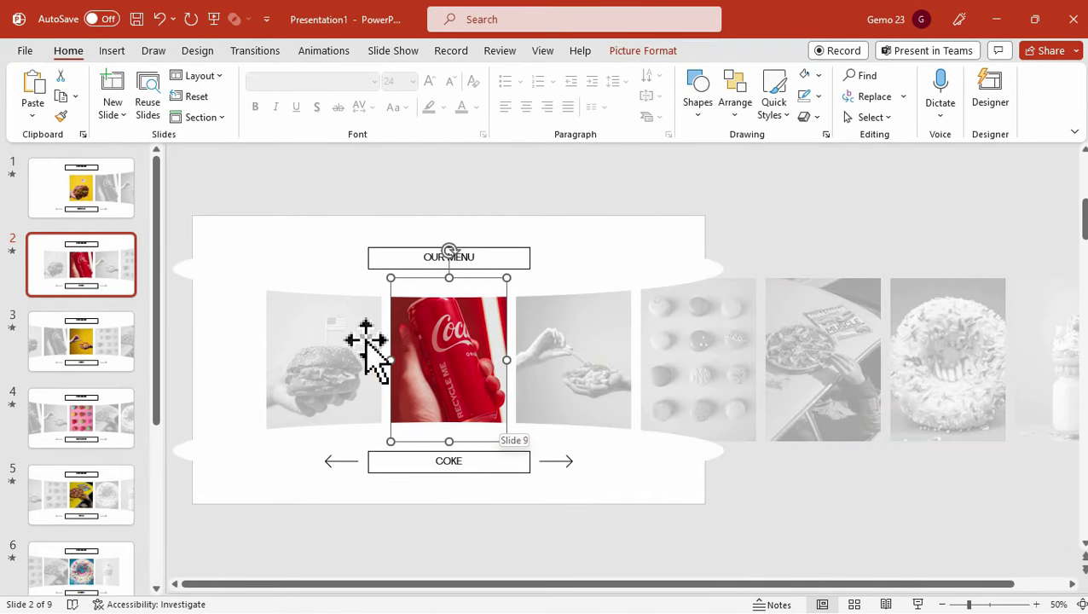
# Link the back arrow on Coke slide 9 to slide 2
pyautogui.scroll(-5, 119, 418)
pyautogui.click(98, 539)
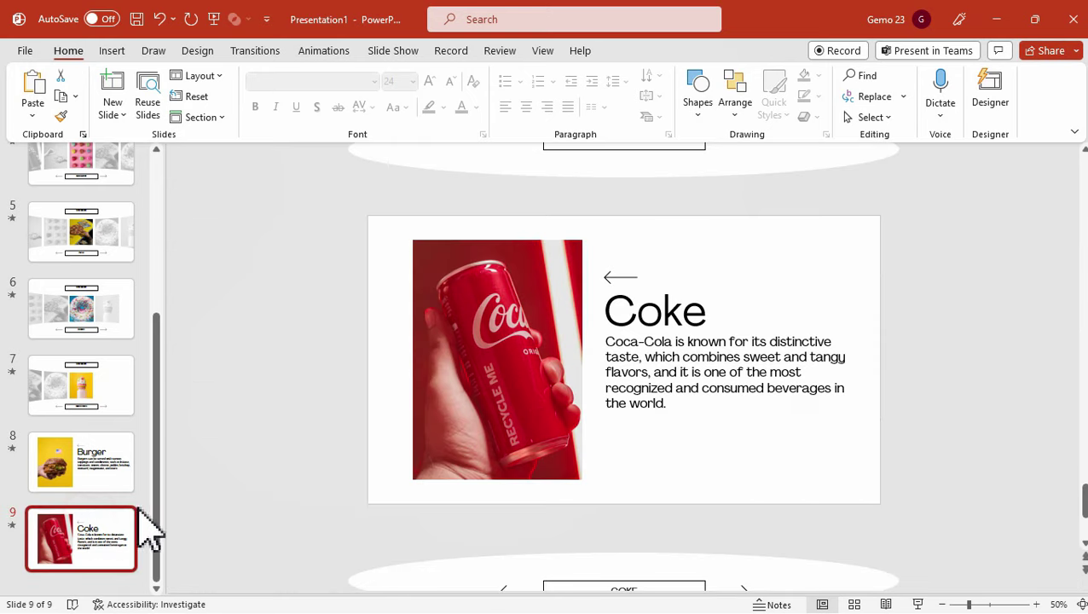
pyautogui.click(626, 290)
pyautogui.rightClick(627, 304)
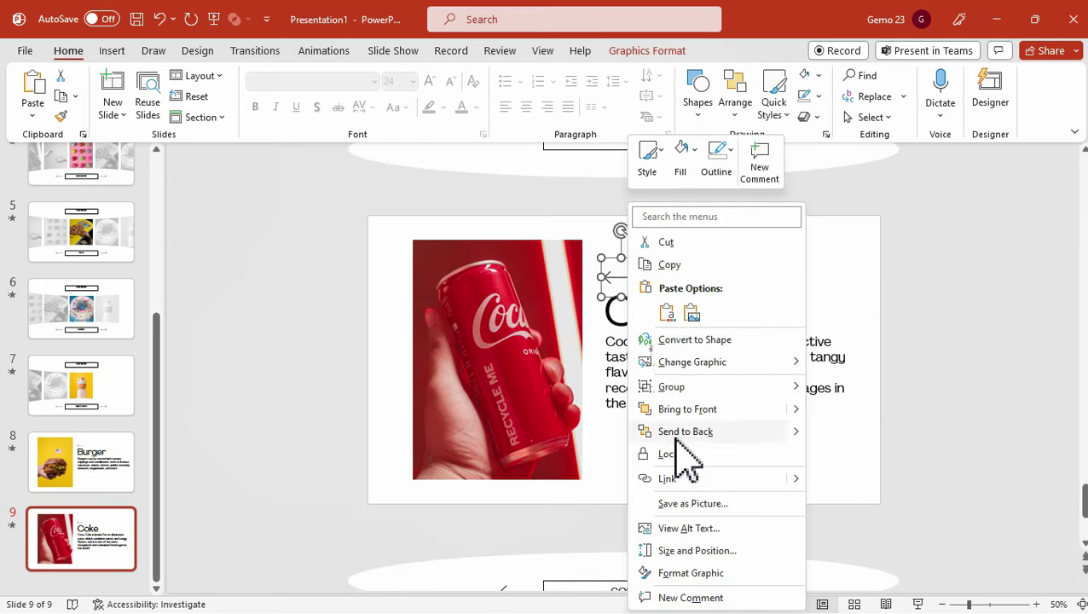
pyautogui.click(676, 476)
pyautogui.click(597, 299)
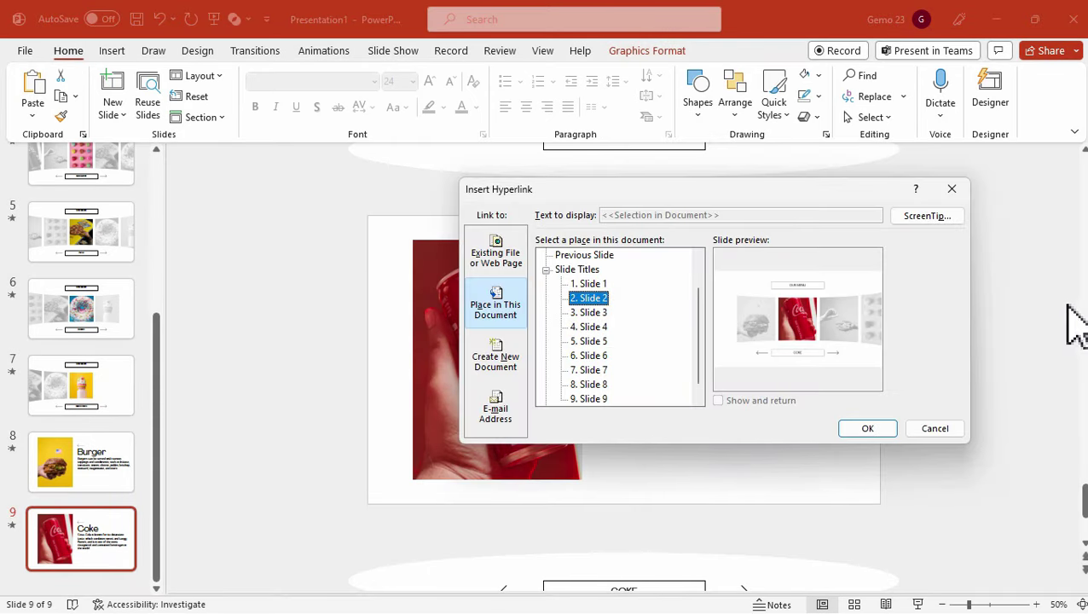
pyautogui.click(867, 429)
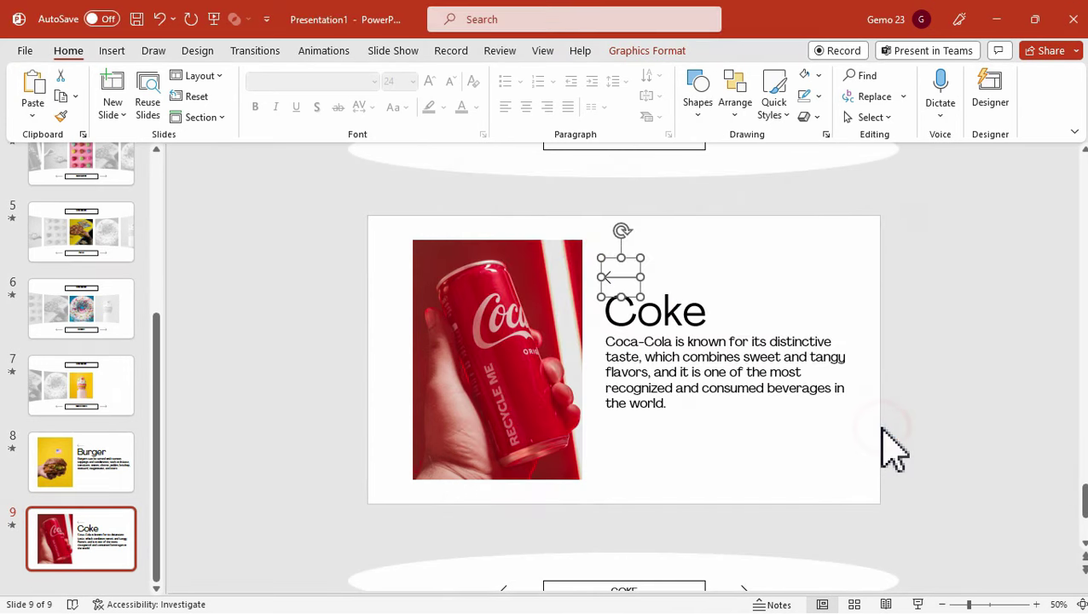
pyautogui.click(929, 248)
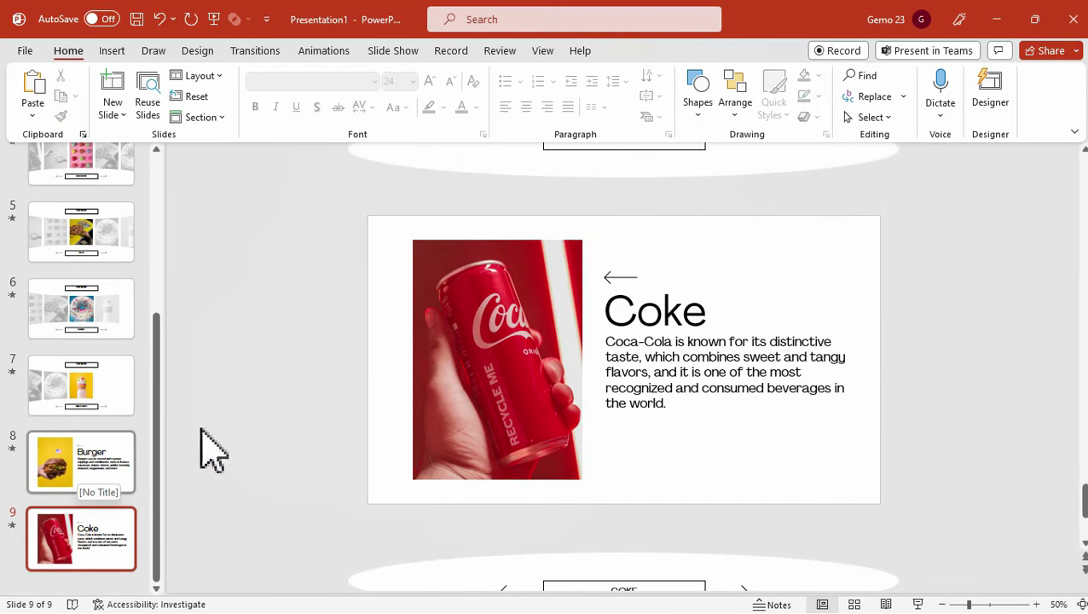